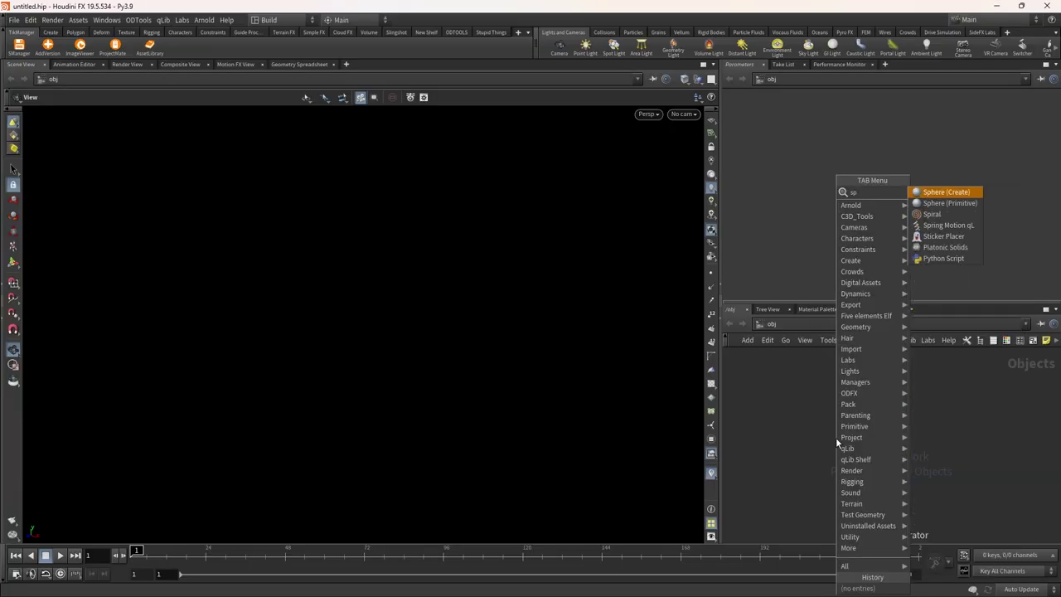
Create a sphere geometry object at the object level and rename it SRC
{"action": "key", "text": "Return"}
{"action": "left_click", "coordinate": [837, 399]}
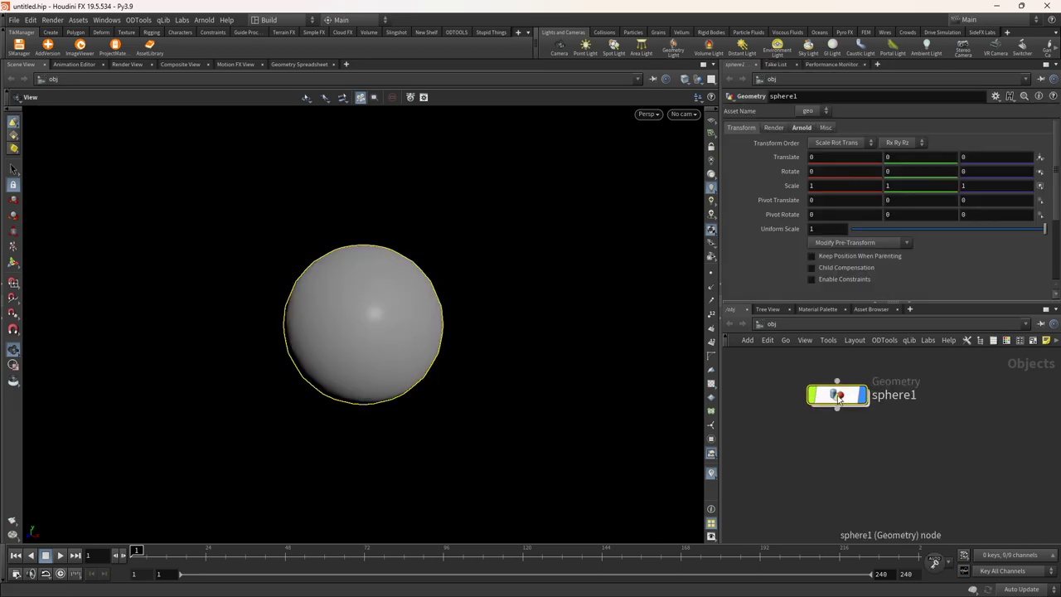
{"action": "double_click", "coordinate": [880, 395]}
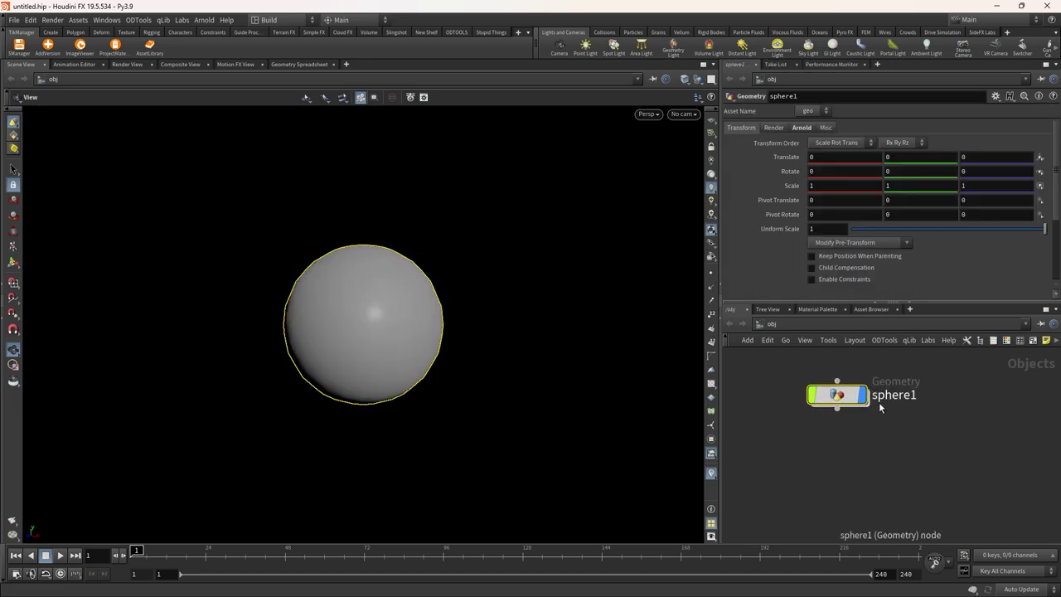
{"action": "type", "text": "SRC"}
{"action": "key", "text": "Return"}
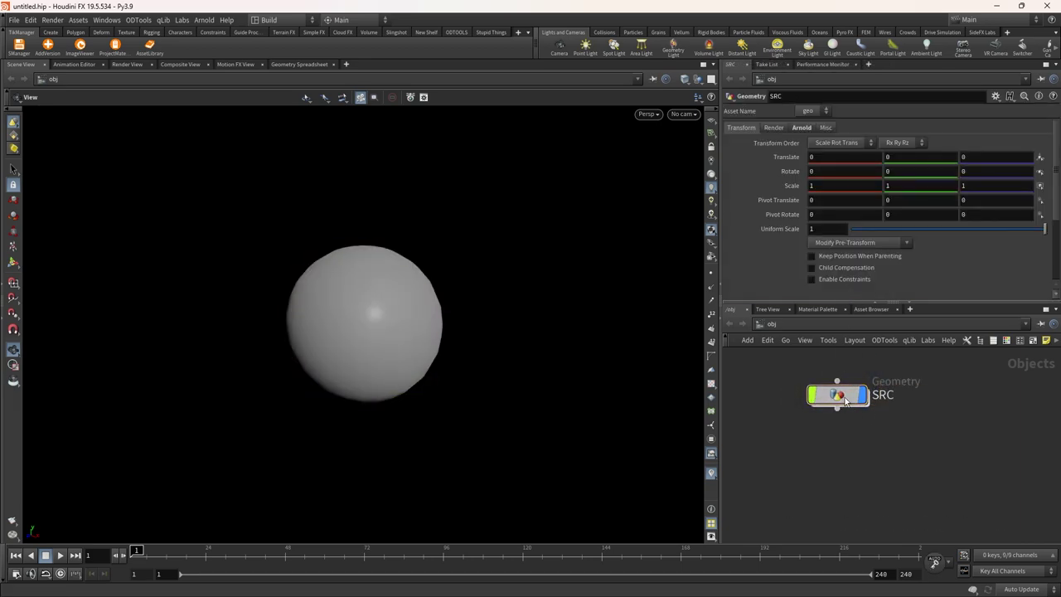
Inside SRC, change the sphere's primitive type to Polygon with a frequency of 10, and return to the object level
{"action": "key", "text": "i"}
{"action": "left_click_drag", "start_coordinate": [823, 404], "coordinate": [856, 403]}
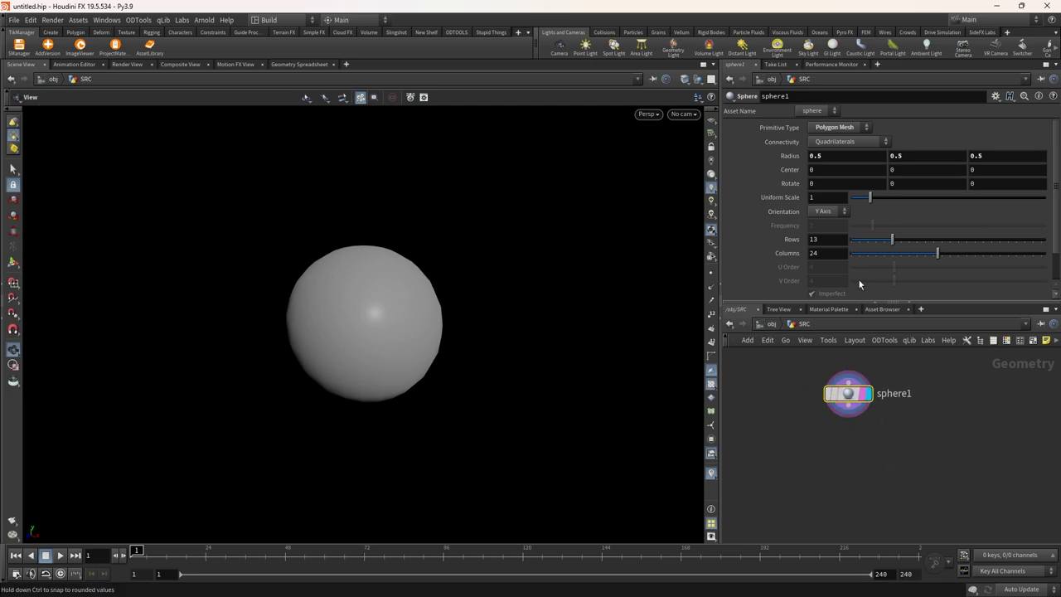
{"action": "left_click", "coordinate": [837, 127]}
{"action": "left_click", "coordinate": [828, 141]}
{"action": "left_click_drag", "start_coordinate": [871, 224], "coordinate": [1044, 225]}
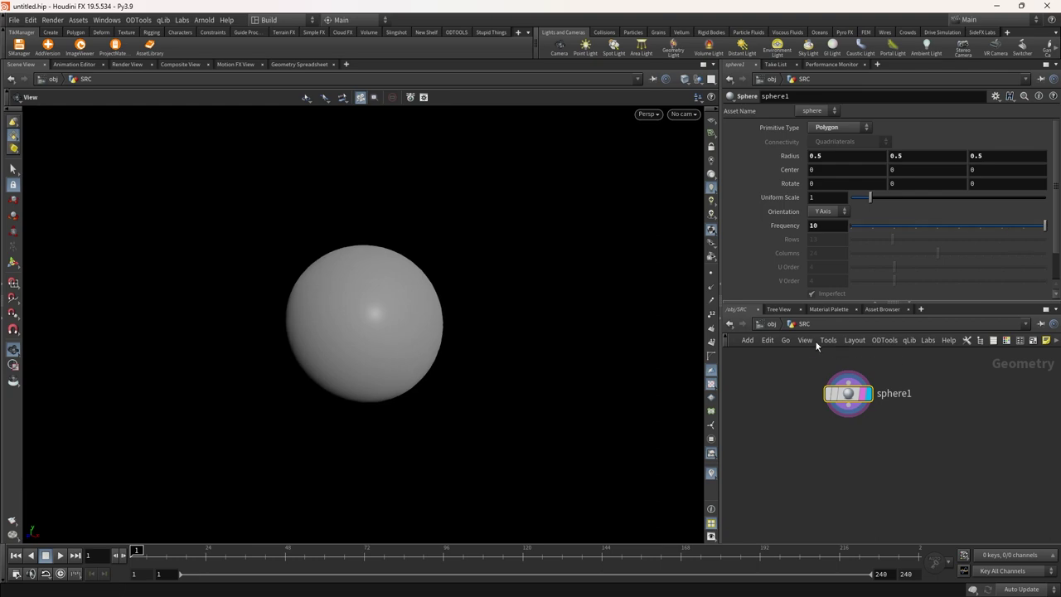
{"action": "left_click", "coordinate": [771, 324]}
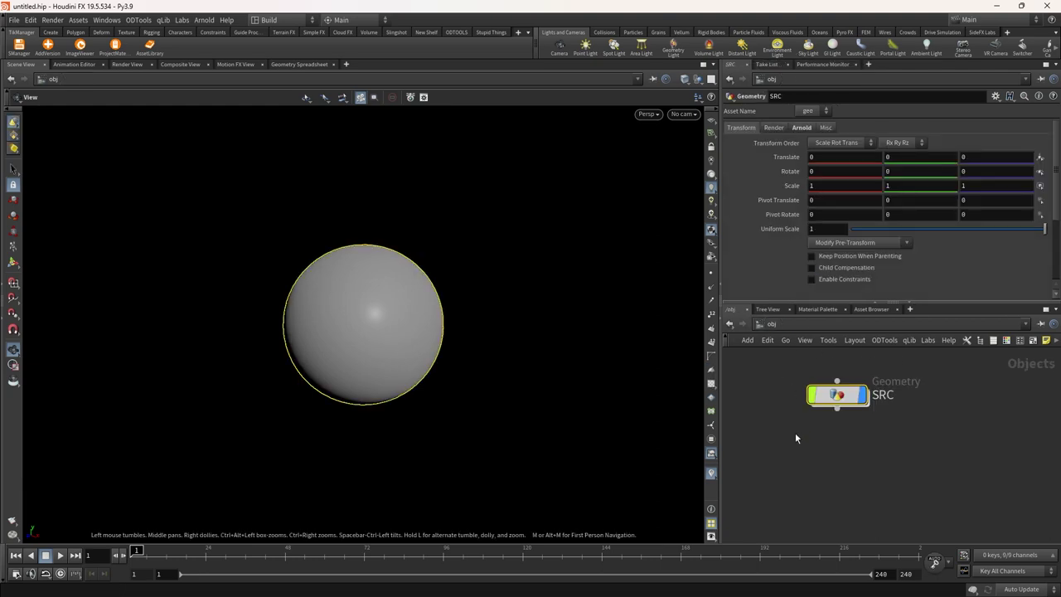
{"action": "left_click", "coordinate": [634, 33]}
{"action": "left_click", "coordinate": [740, 43]}
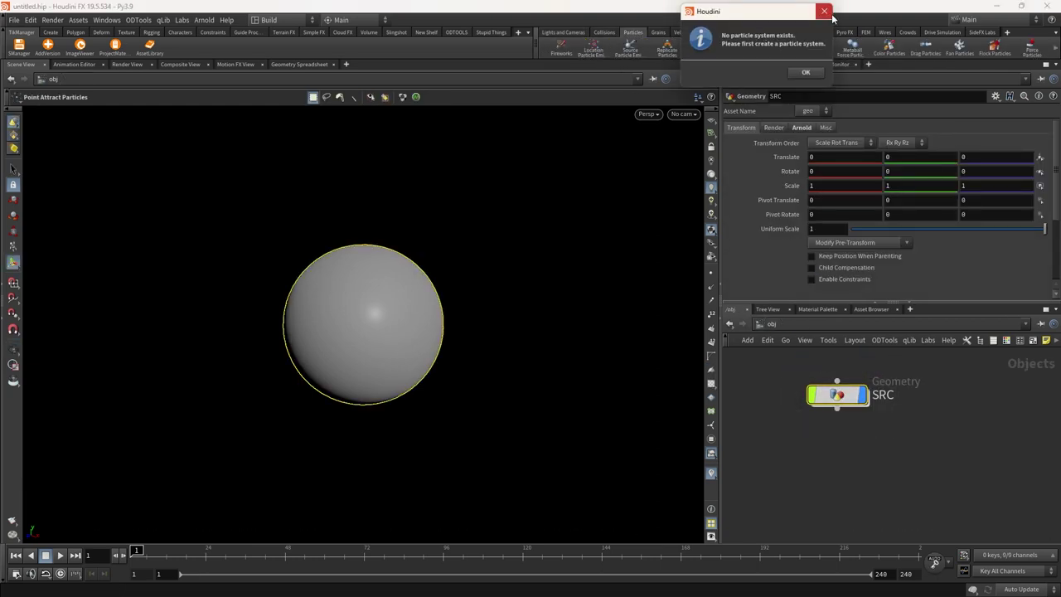
{"action": "left_click", "coordinate": [825, 12]}
Turn the SRC sphere into a fluid emitter with Emit Particle Fluid, without picking an existing fluid object
{"action": "left_click", "coordinate": [745, 34]}
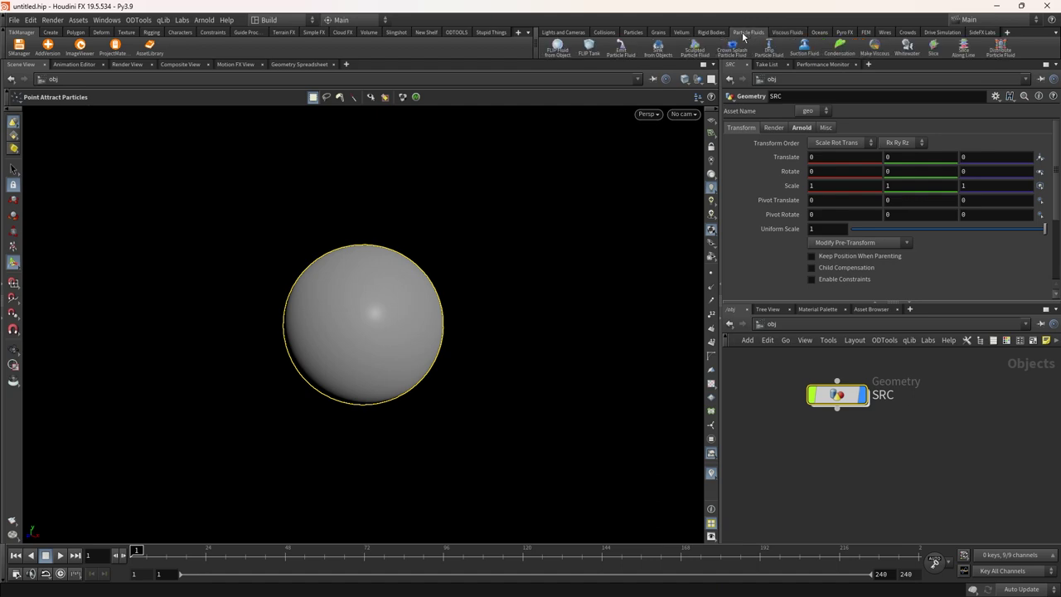
{"action": "left_click", "coordinate": [621, 50]}
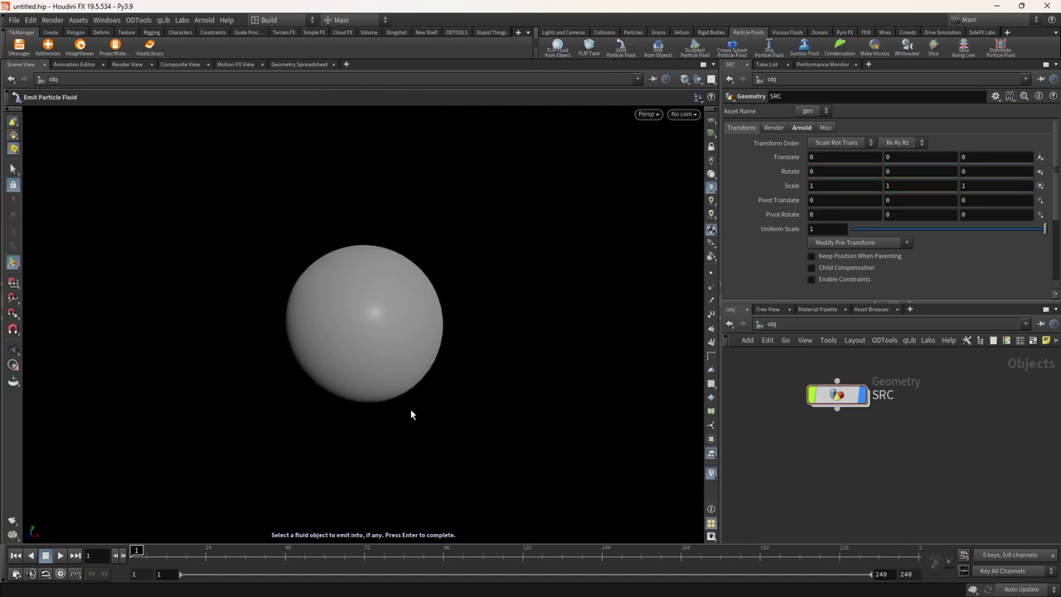
{"action": "key", "text": "Return"}
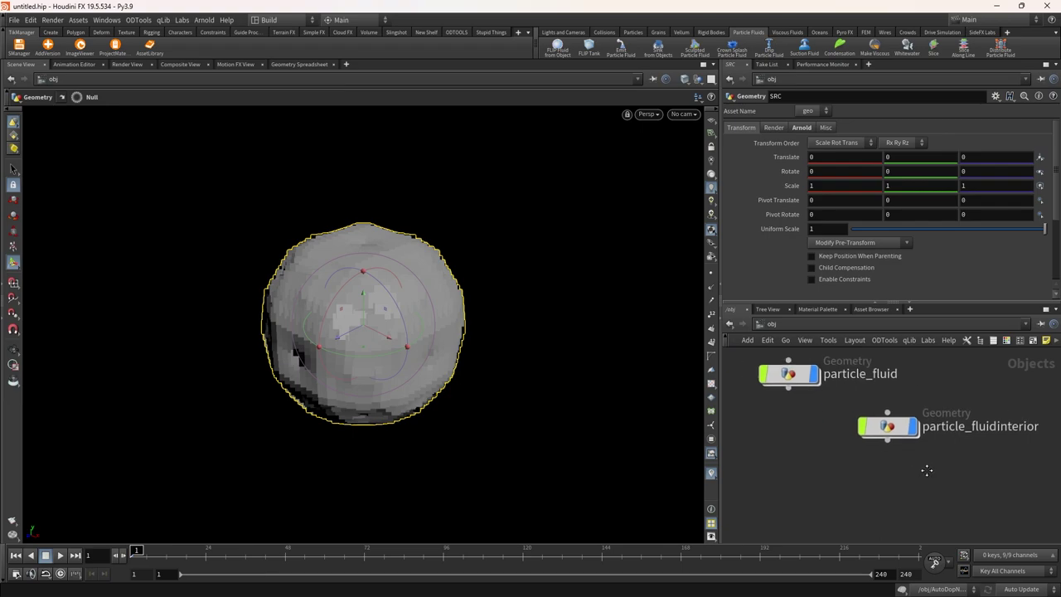
Delete the particle_fluidinterior object from the object network
{"action": "middle_click_drag", "start_coordinate": [915, 465], "coordinate": [895, 467]}
{"action": "left_click_drag", "start_coordinate": [882, 467], "coordinate": [928, 420]}
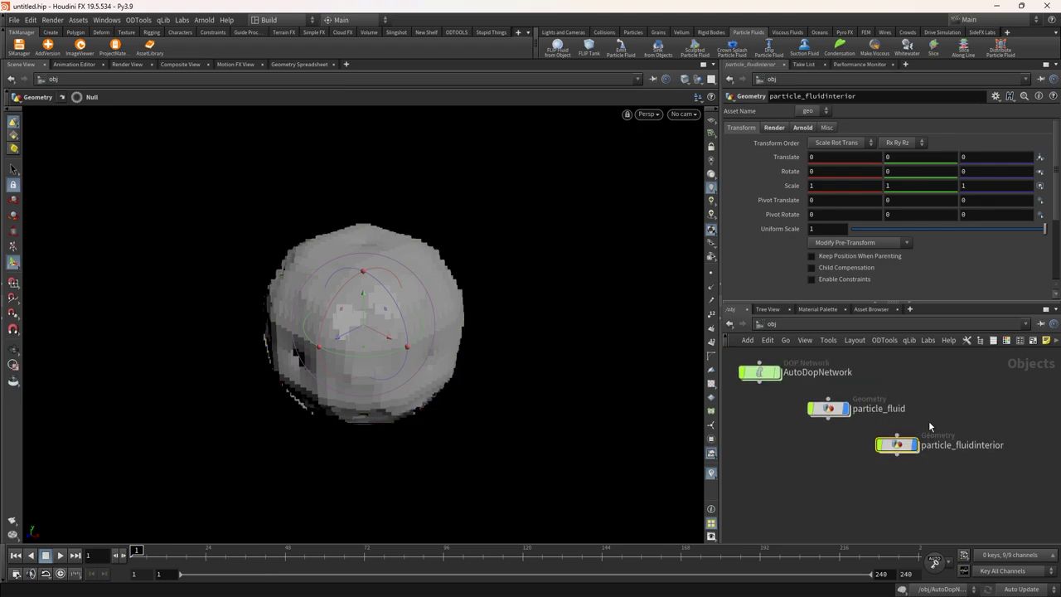
{"action": "key", "text": "Delete"}
Inside particle_fluid, delete every node except dopimport1, and go back to the object level
{"action": "double_click", "coordinate": [828, 410]}
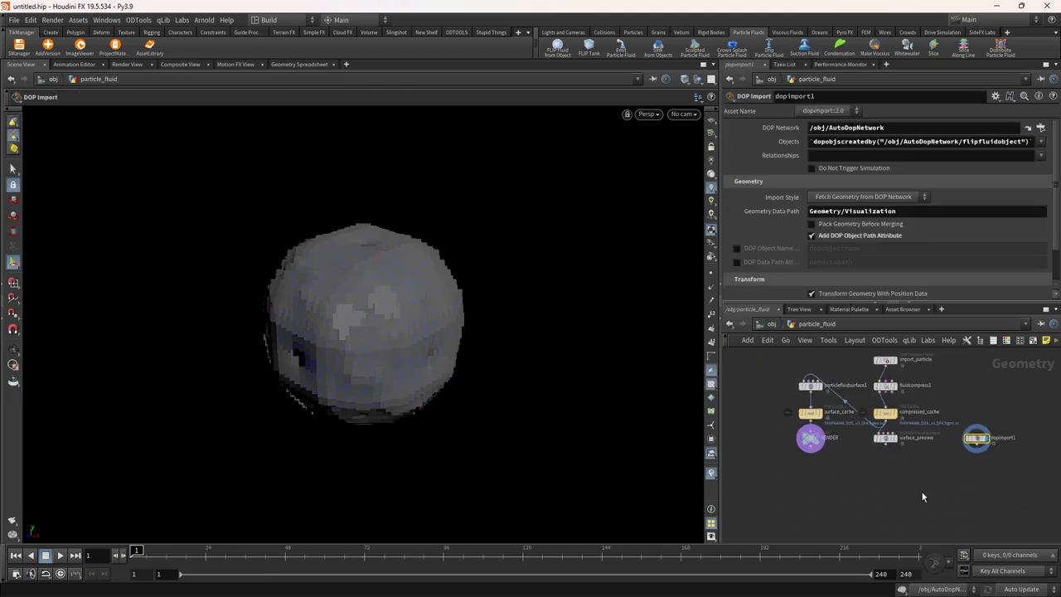
{"action": "key", "text": "Delete"}
{"action": "left_click_drag", "start_coordinate": [976, 437], "coordinate": [830, 364]}
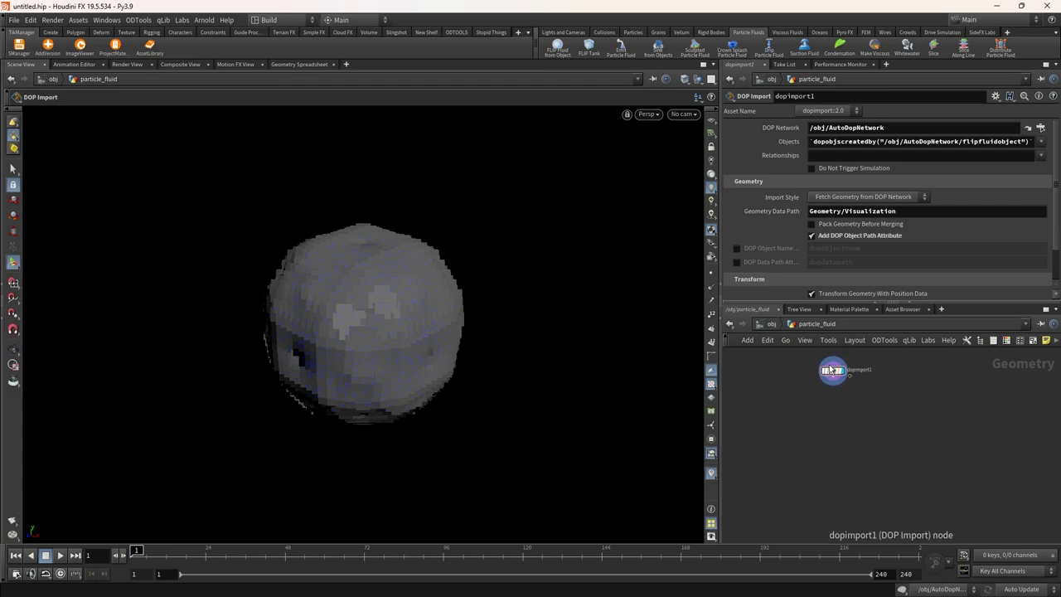
{"action": "left_click", "coordinate": [770, 323]}
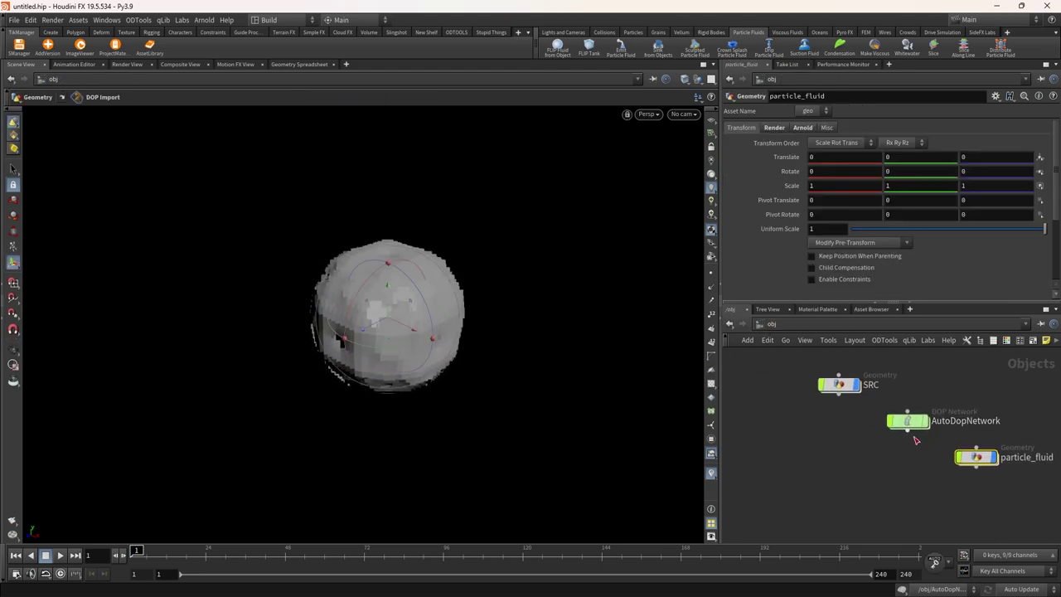
Line up the SRC, AutoDopNetwork and particle_fluid nodes in a vertical column
{"action": "left_click_drag", "start_coordinate": [848, 399], "coordinate": [848, 398]}
{"action": "key", "text": "a"}
{"action": "left_click_drag", "start_coordinate": [850, 406], "coordinate": [857, 490]}
{"action": "left_click", "coordinate": [950, 418]}
Inside SRC, line up the sphere1, create_surface and OUT_surface nodes in a vertical column
{"action": "double_click", "coordinate": [870, 412]}
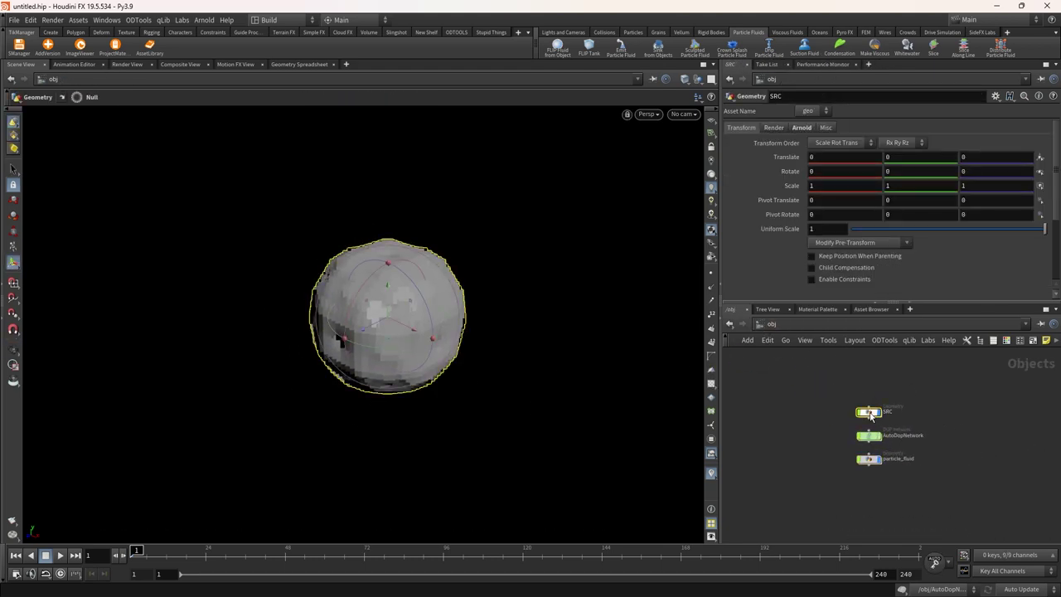
{"action": "left_click_drag", "start_coordinate": [321, 360], "coordinate": [353, 320], "text": "alt"}
{"action": "scroll", "coordinate": [353, 320], "scroll_direction": "up", "scroll_amount": 4}
{"action": "middle_click_drag", "start_coordinate": [805, 426], "coordinate": [805, 532]}
{"action": "left_click", "coordinate": [840, 452]}
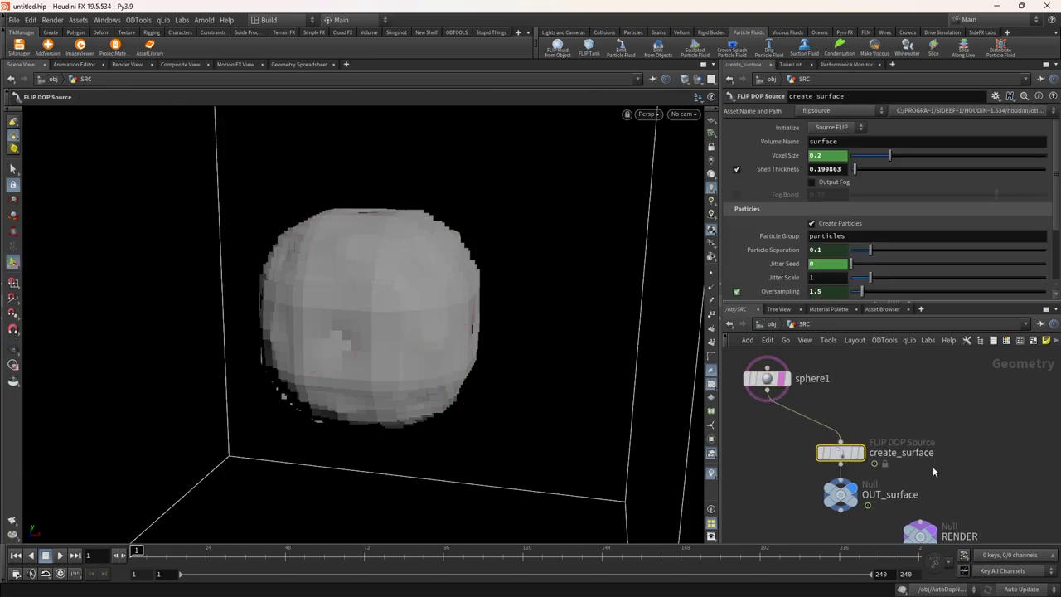
{"action": "scroll", "coordinate": [877, 438], "scroll_direction": "down", "scroll_amount": 3}
{"action": "left_click_drag", "start_coordinate": [868, 490], "coordinate": [807, 398]}
{"action": "key", "text": "a"}
{"action": "left_click_drag", "start_coordinate": [856, 453], "coordinate": [873, 307]}
{"action": "left_click", "coordinate": [911, 406]}
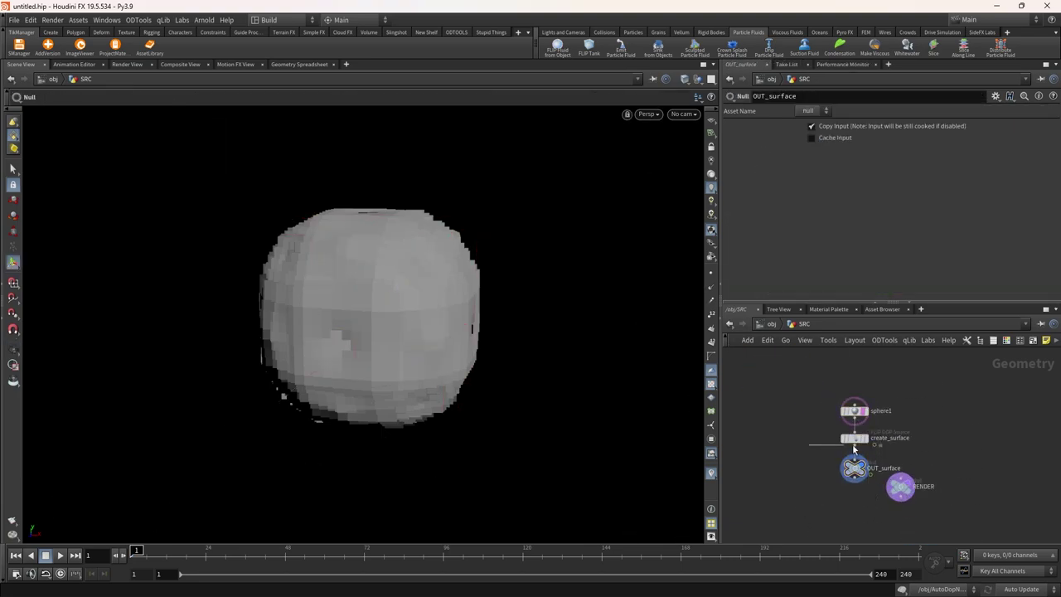
Turn off Shell Thickness on the create_surface FLIP source
{"action": "left_click_drag", "start_coordinate": [949, 444], "coordinate": [802, 440]}
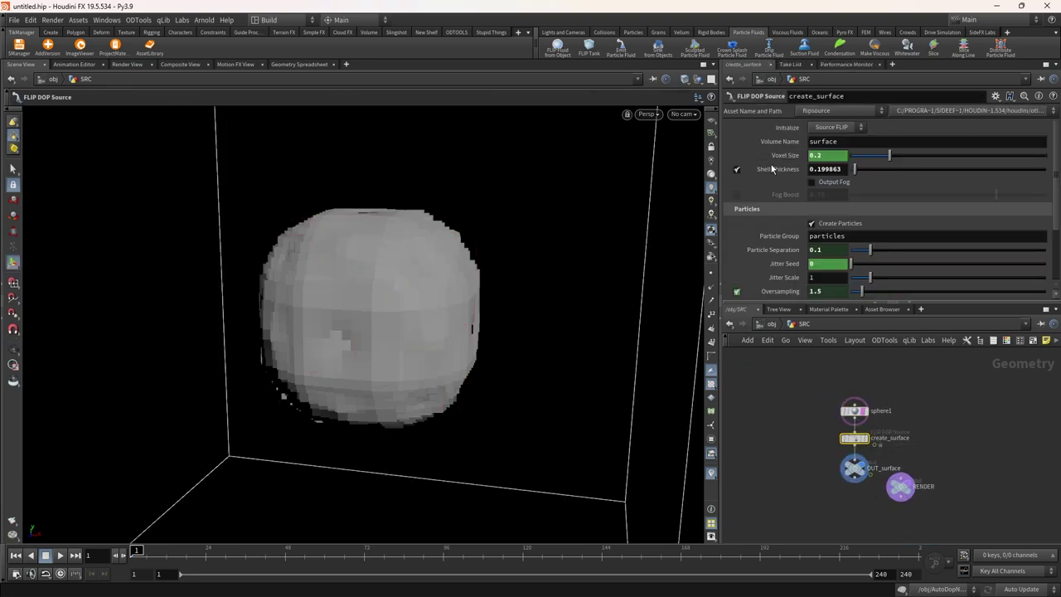
{"action": "left_click", "coordinate": [736, 171]}
{"action": "scroll", "coordinate": [736, 191], "scroll_direction": "down", "scroll_amount": 3}
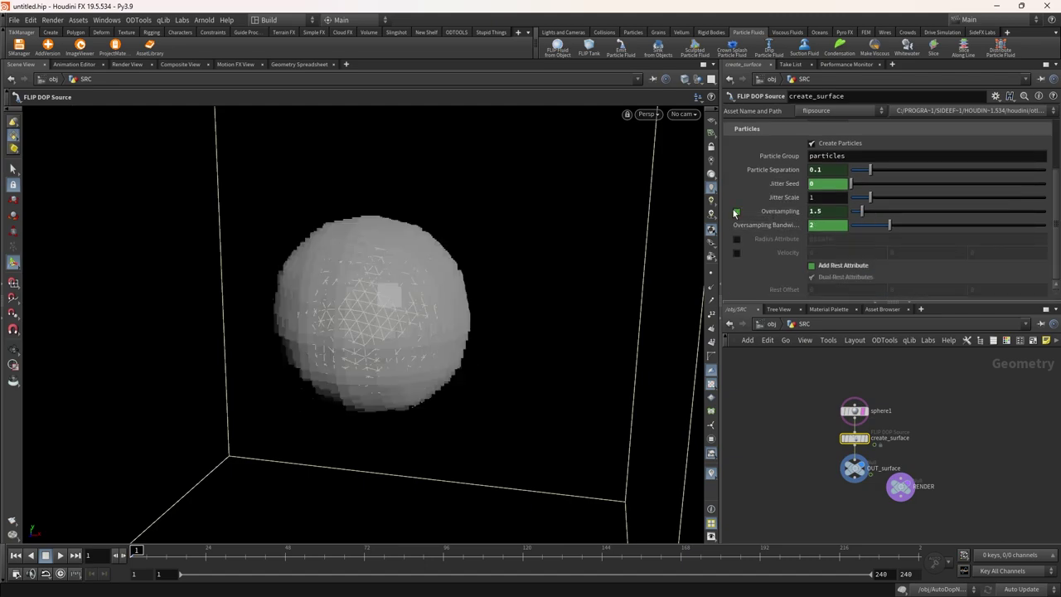
In the particle settings of create_surface, turn off Oversampling and enable Add Rest Attribute
{"action": "left_click", "coordinate": [755, 216]}
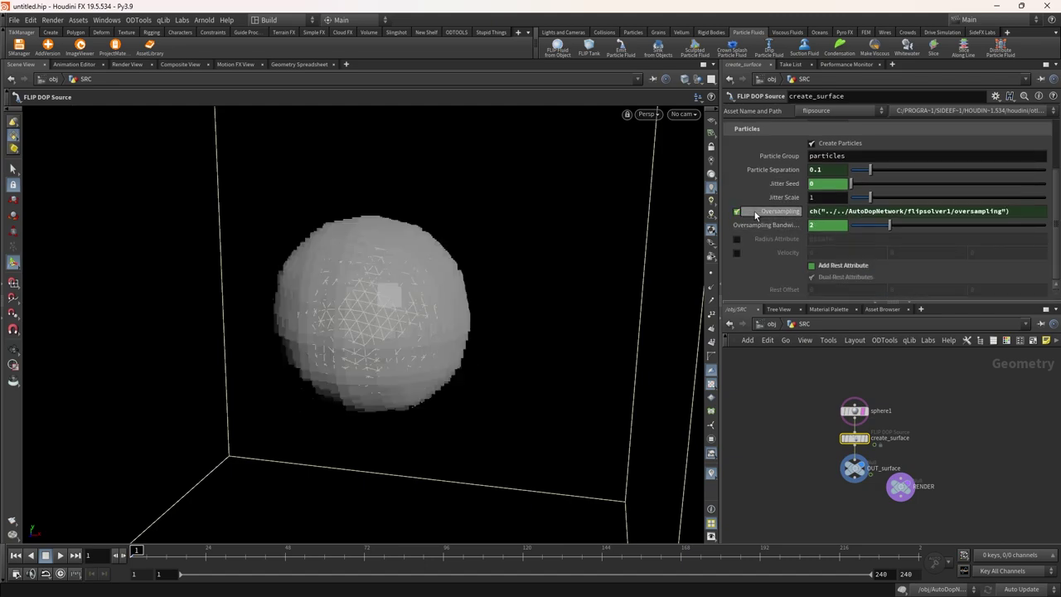
{"action": "left_click", "coordinate": [736, 212]}
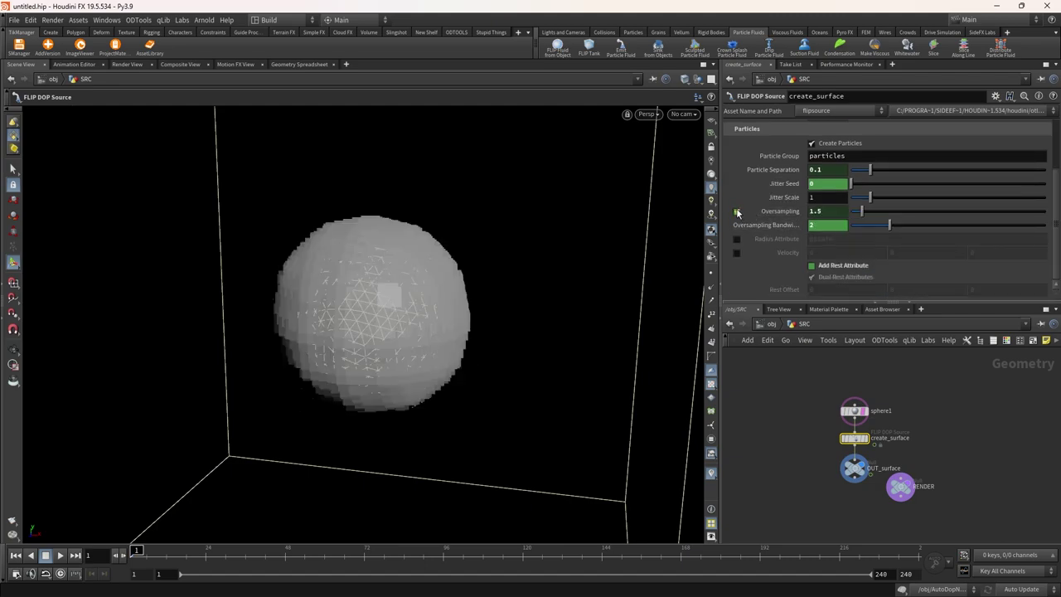
{"action": "left_click", "coordinate": [830, 269]}
Inside AutoDopNetwork, turn off Reseed Particles in the particle motion settings of flipsolver1
{"action": "left_click", "coordinate": [775, 326]}
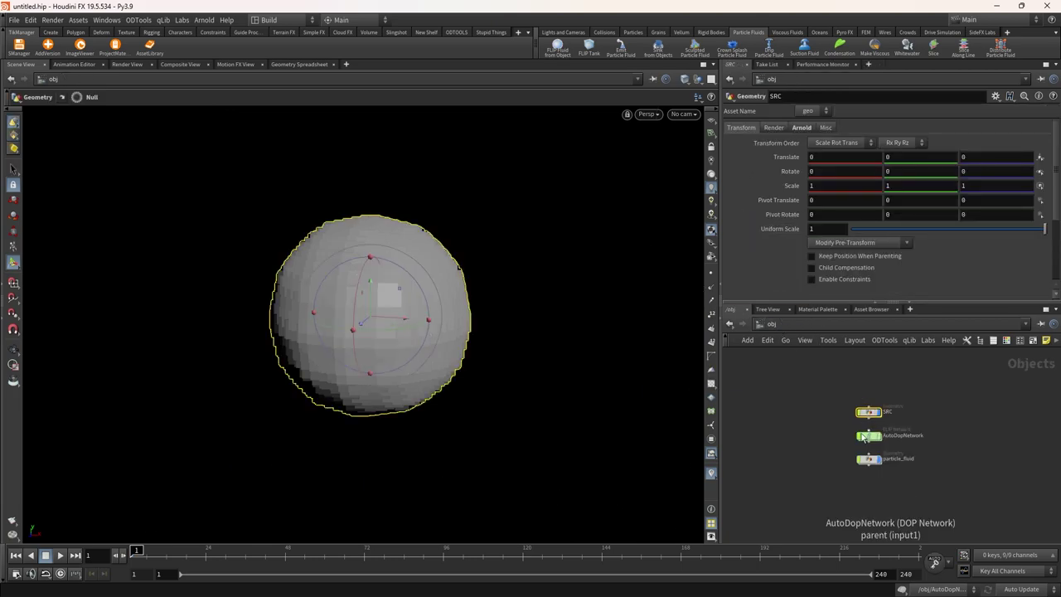
{"action": "double_click", "coordinate": [868, 412]}
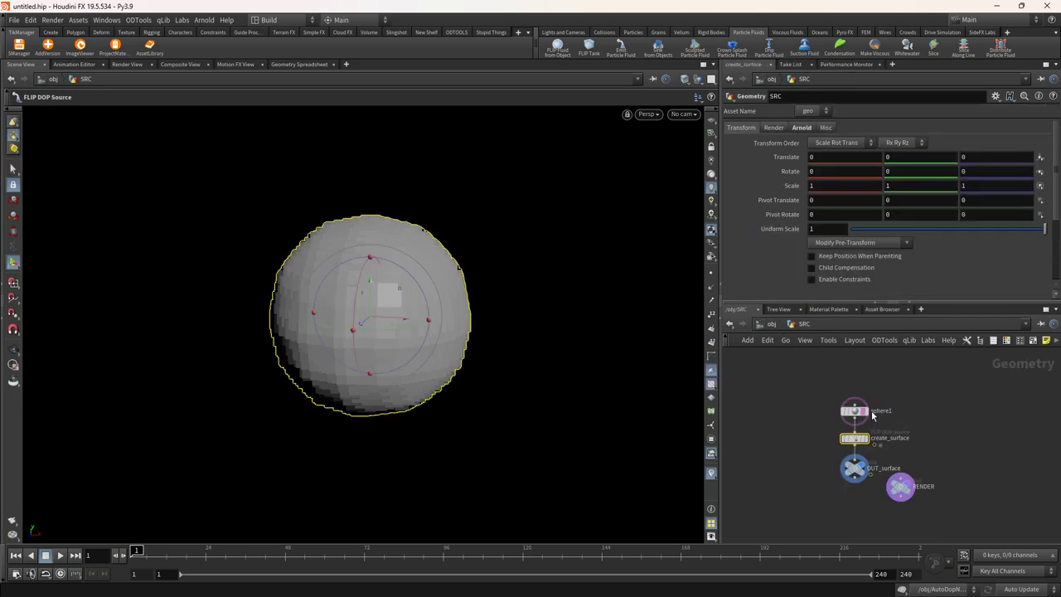
{"action": "left_click", "coordinate": [783, 329]}
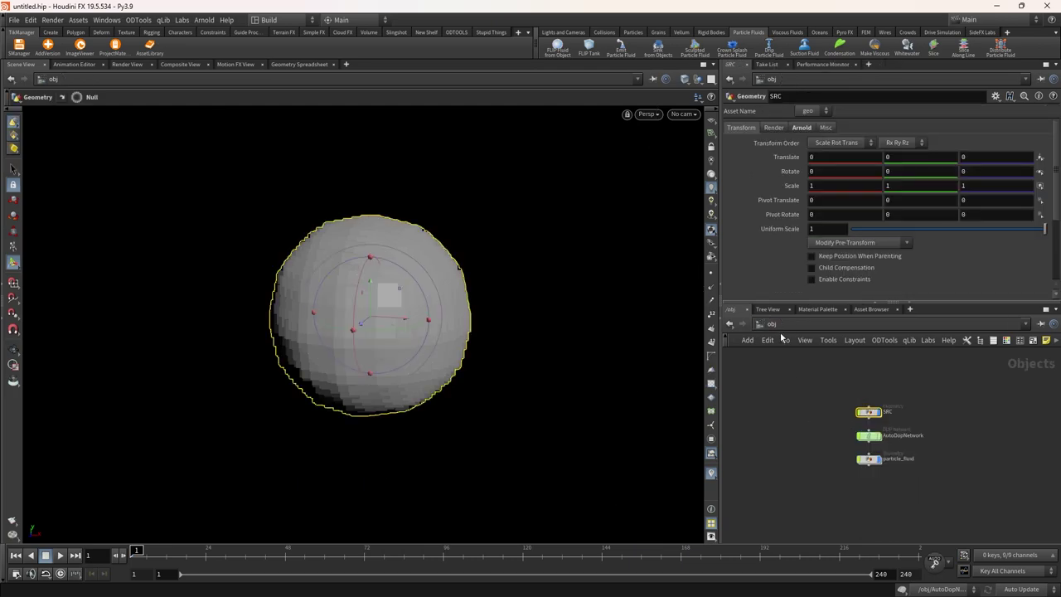
{"action": "double_click", "coordinate": [867, 434]}
{"action": "left_click", "coordinate": [782, 128]}
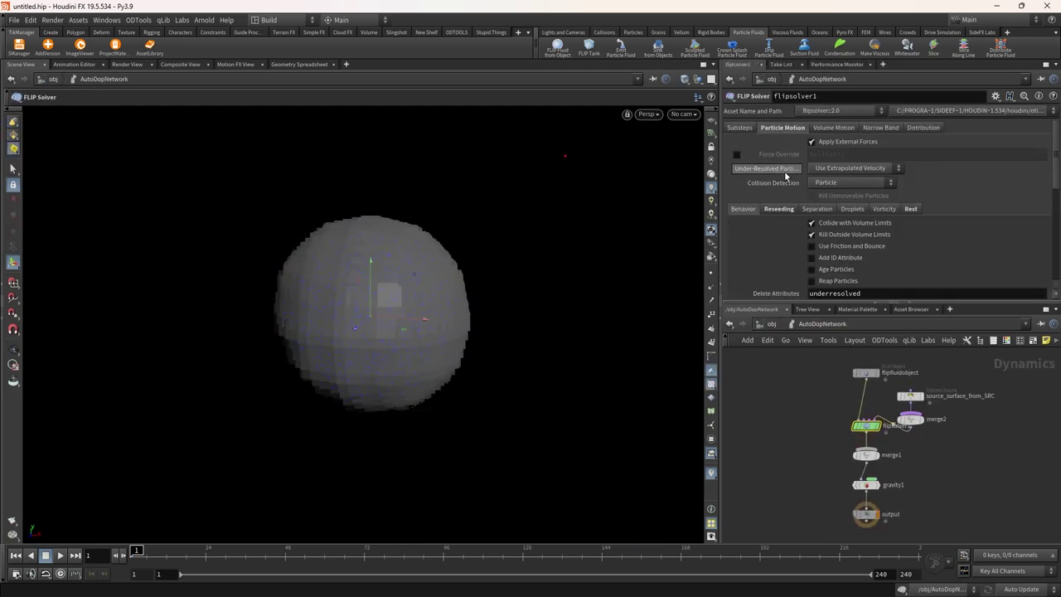
{"action": "left_click", "coordinate": [785, 212]}
{"action": "scroll", "coordinate": [787, 217], "scroll_direction": "down", "scroll_amount": 2}
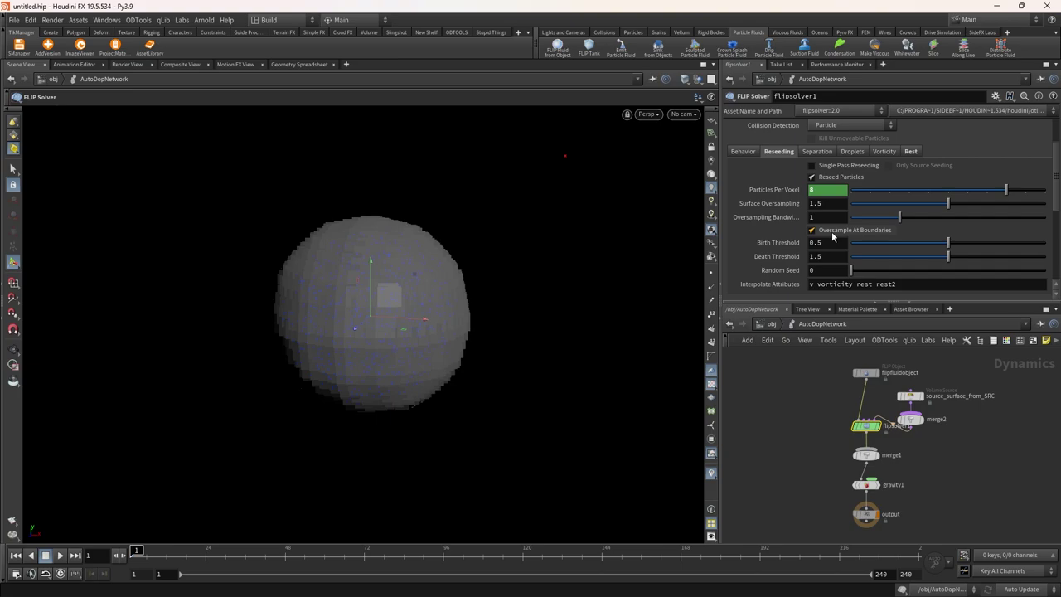
{"action": "left_click", "coordinate": [818, 178]}
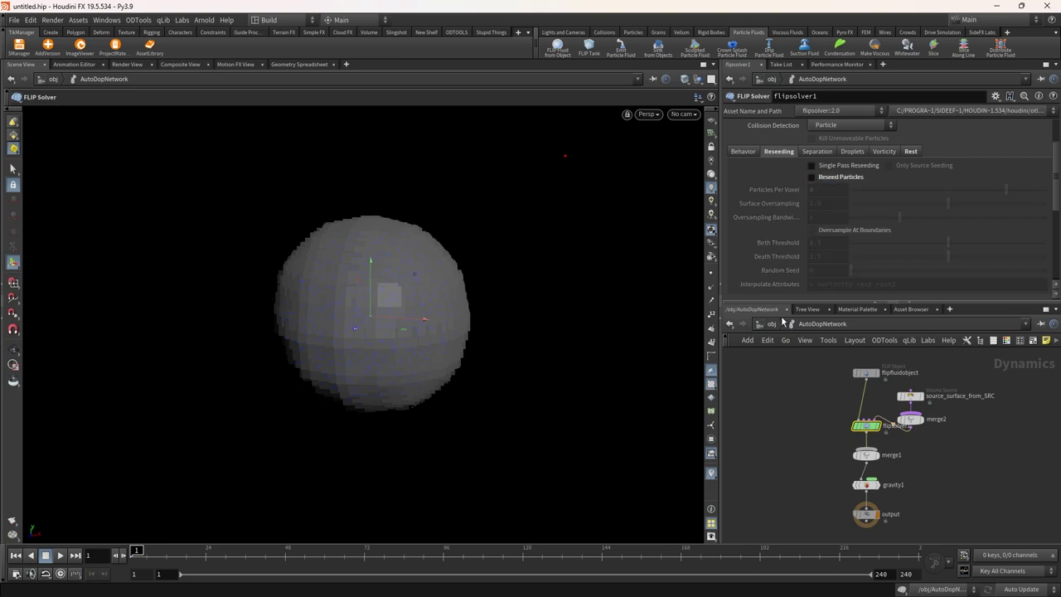
Examine the expression that drives the Voxel Size of create_surface inside SRC
{"action": "left_click", "coordinate": [771, 324]}
{"action": "double_click", "coordinate": [866, 414]}
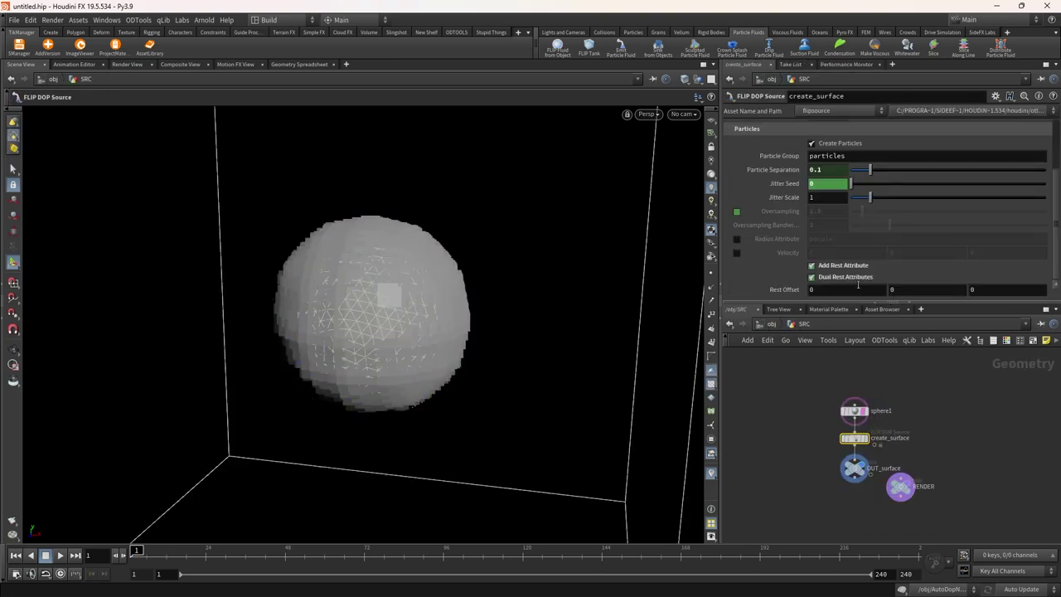
{"action": "scroll", "coordinate": [767, 178], "scroll_direction": "up", "scroll_amount": 3}
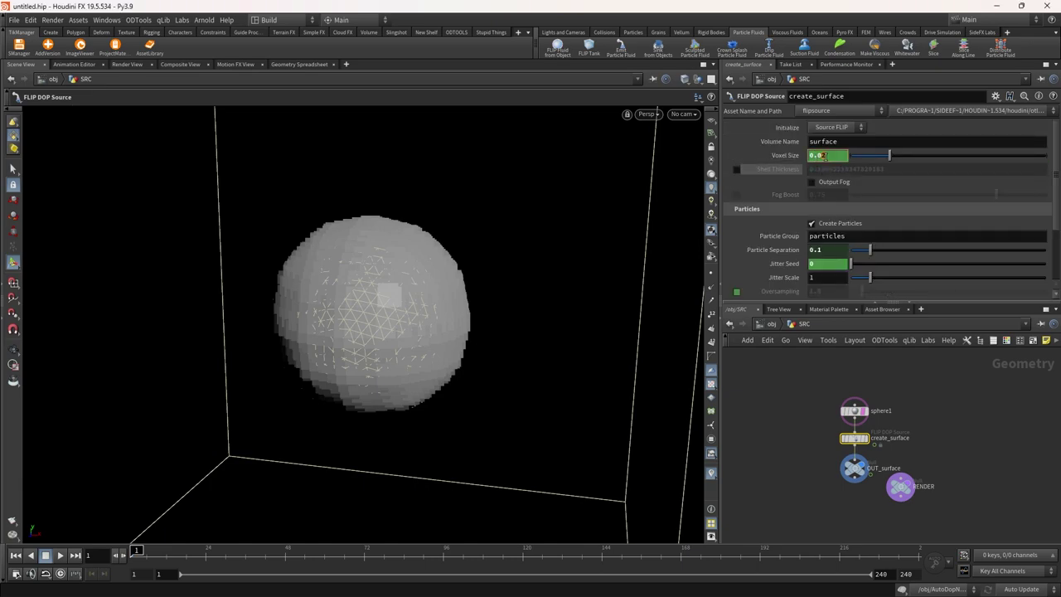
{"action": "left_click", "coordinate": [779, 155]}
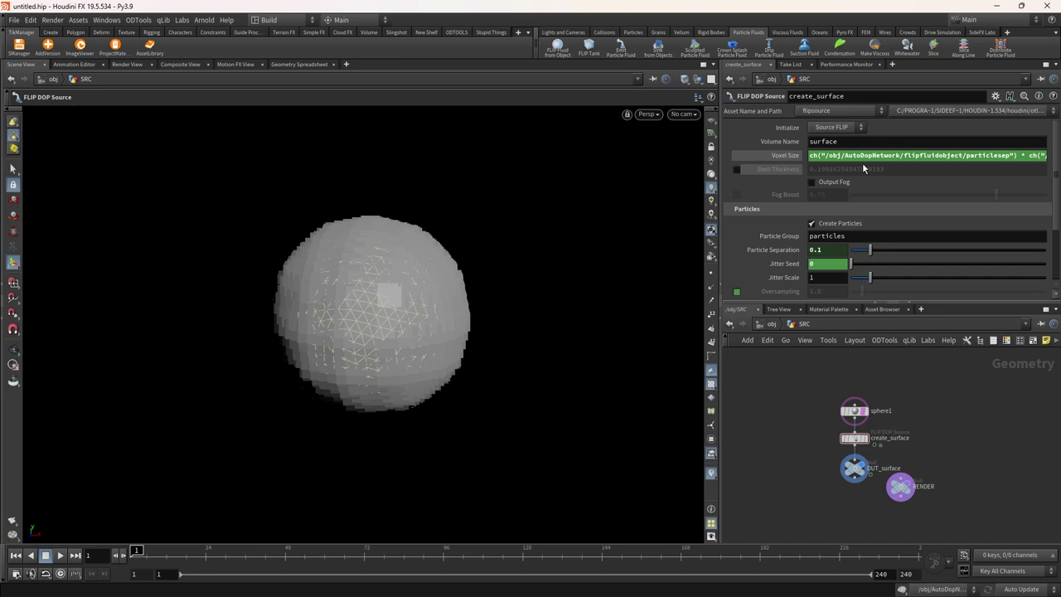
{"action": "left_click_drag", "start_coordinate": [904, 156], "coordinate": [1051, 156]}
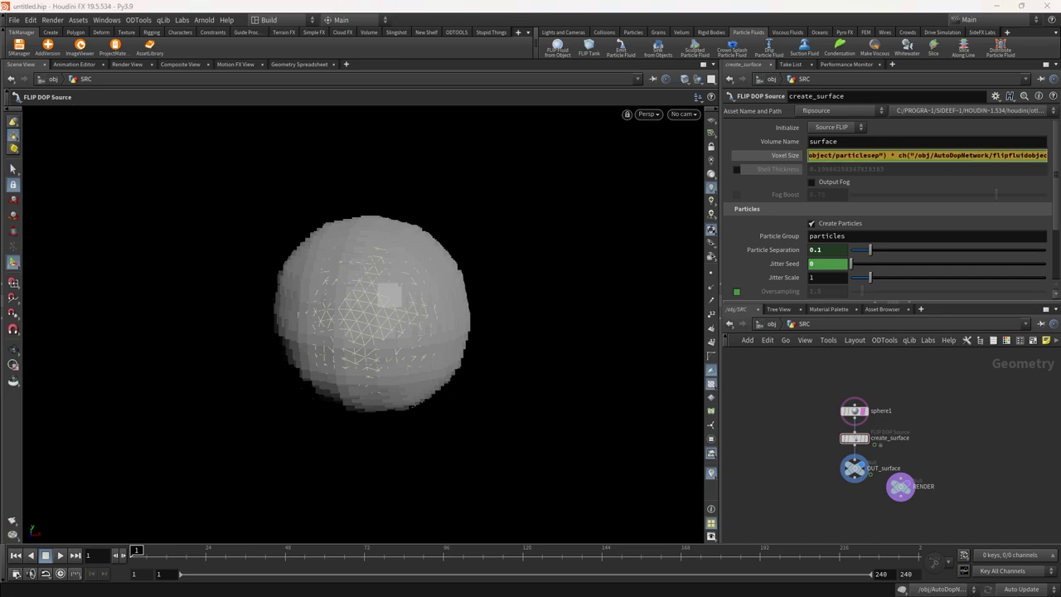
{"action": "left_click", "coordinate": [779, 156]}
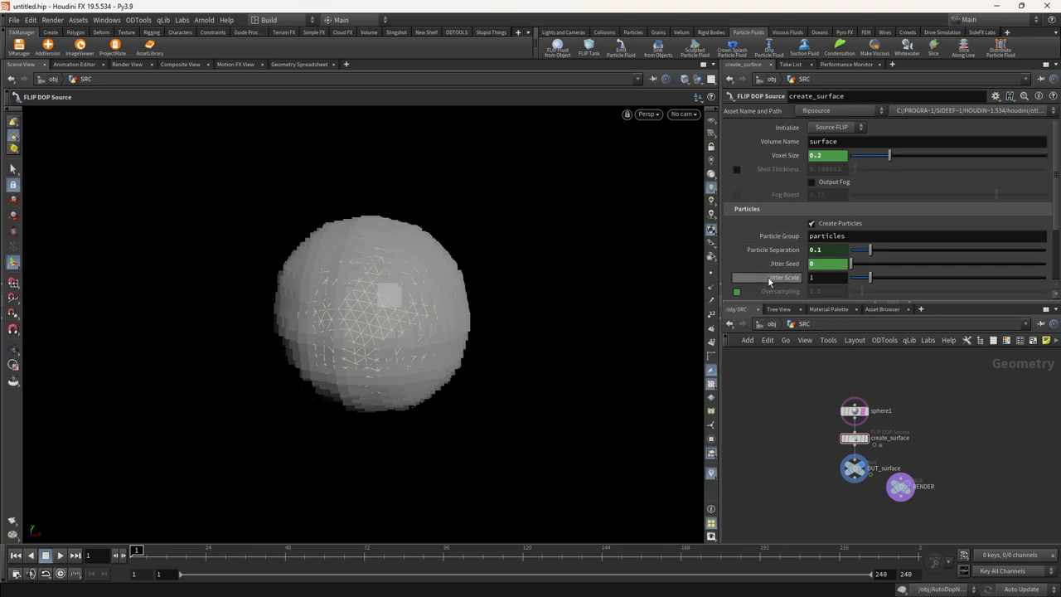
Inside AutoDopNetwork, set the Particle Separation of flipfluidobject to 0.005
{"action": "left_click", "coordinate": [769, 324]}
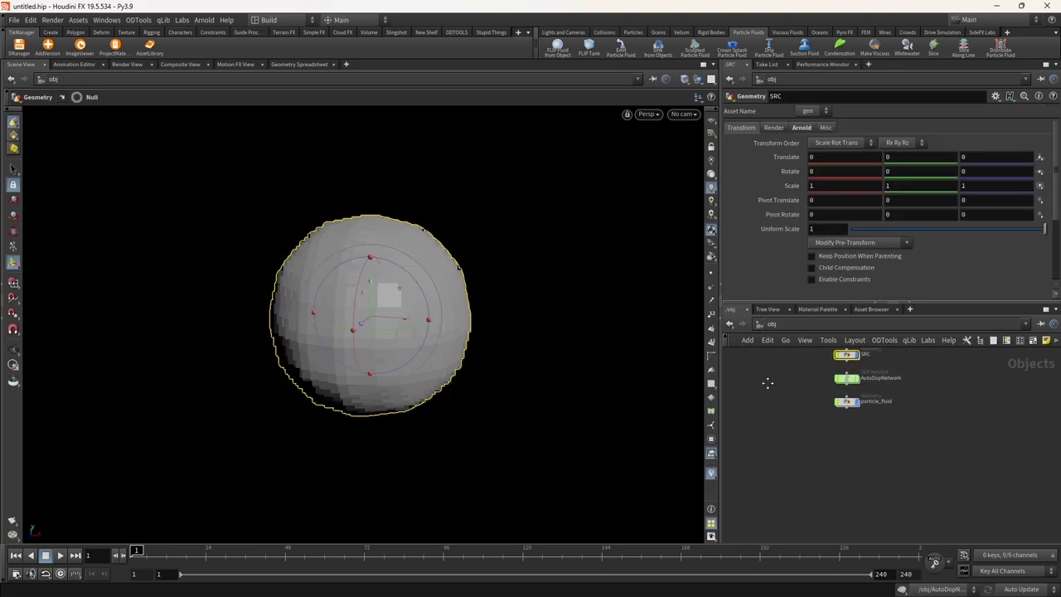
{"action": "left_click", "coordinate": [837, 375]}
{"action": "double_click", "coordinate": [837, 375]}
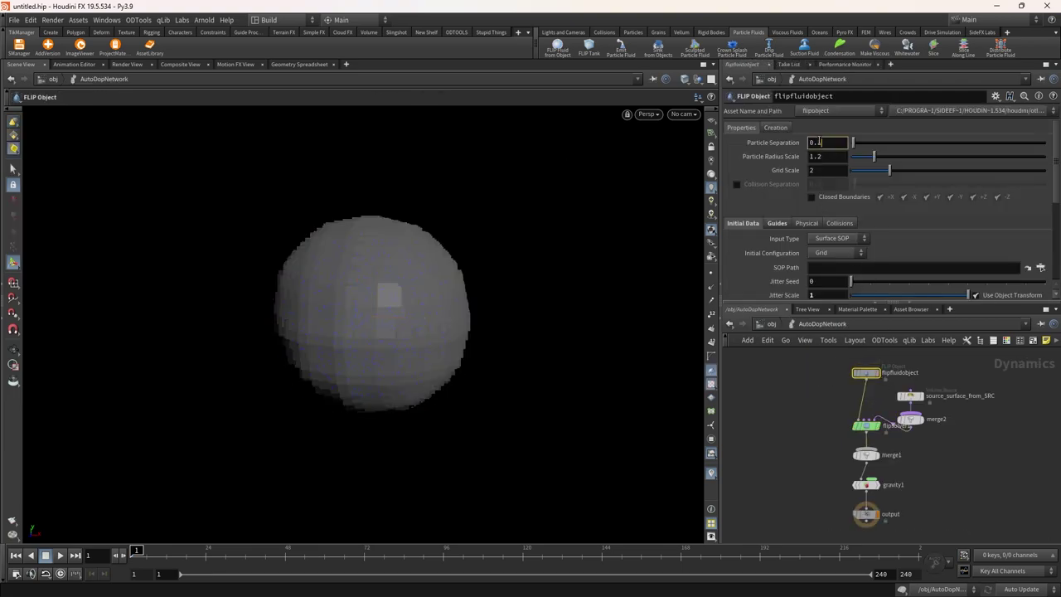
{"action": "double_click", "coordinate": [819, 142]}
{"action": "type", "text": "0.005"}
{"action": "key", "text": "Return"}
{"action": "right_click_drag", "start_coordinate": [461, 266], "coordinate": [411, 327], "text": "alt"}
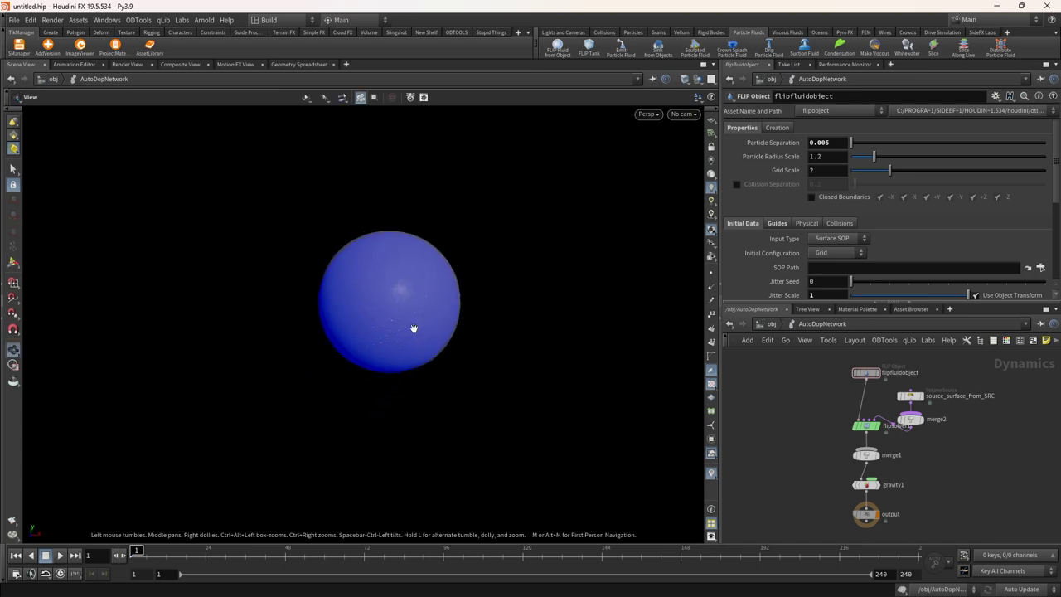
Hide all other objects in the viewport so that only the fluid simulation is displayed
{"action": "left_click_drag", "start_coordinate": [412, 327], "coordinate": [428, 280], "text": "alt"}
{"action": "right_click_drag", "start_coordinate": [428, 280], "coordinate": [539, 166], "text": "alt"}
{"action": "left_click", "coordinate": [685, 80]}
{"action": "left_click", "coordinate": [697, 80]}
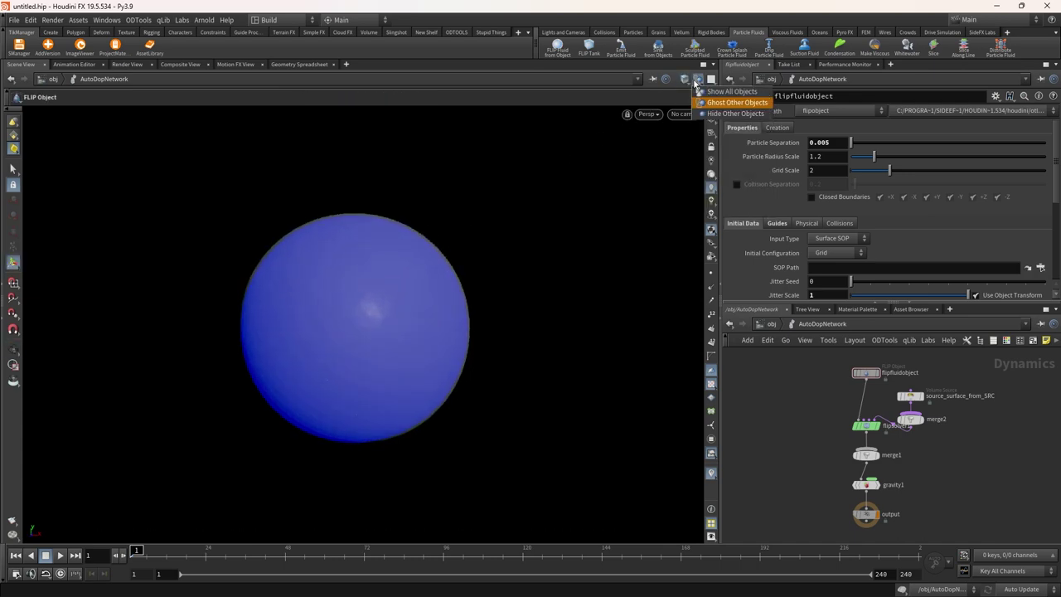
{"action": "left_click", "coordinate": [719, 114]}
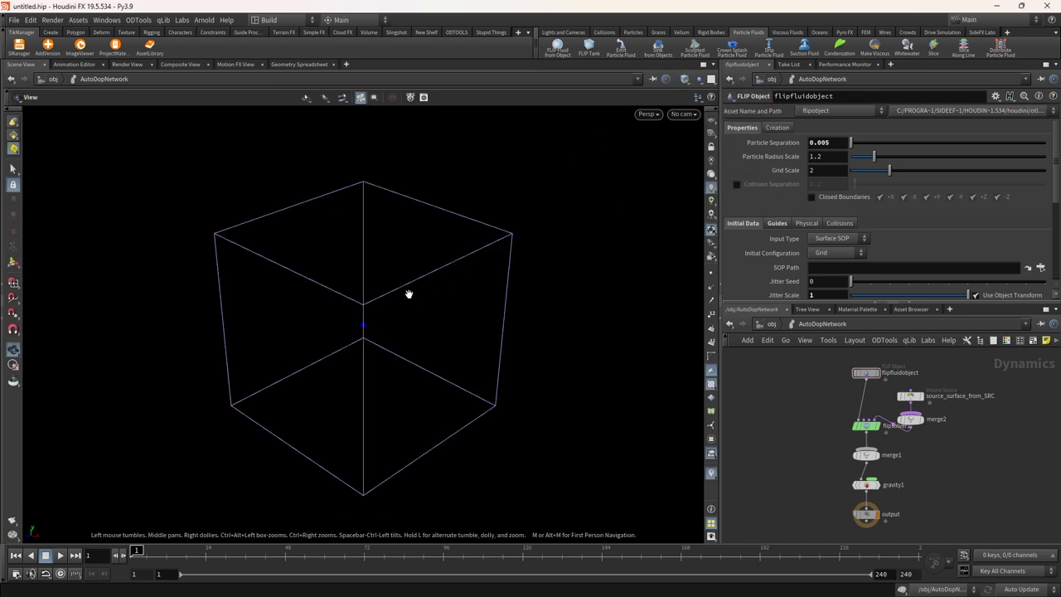
Set the volume limits Box Size of flipsolver1 to 20 on all three axes
{"action": "left_click", "coordinate": [865, 426]}
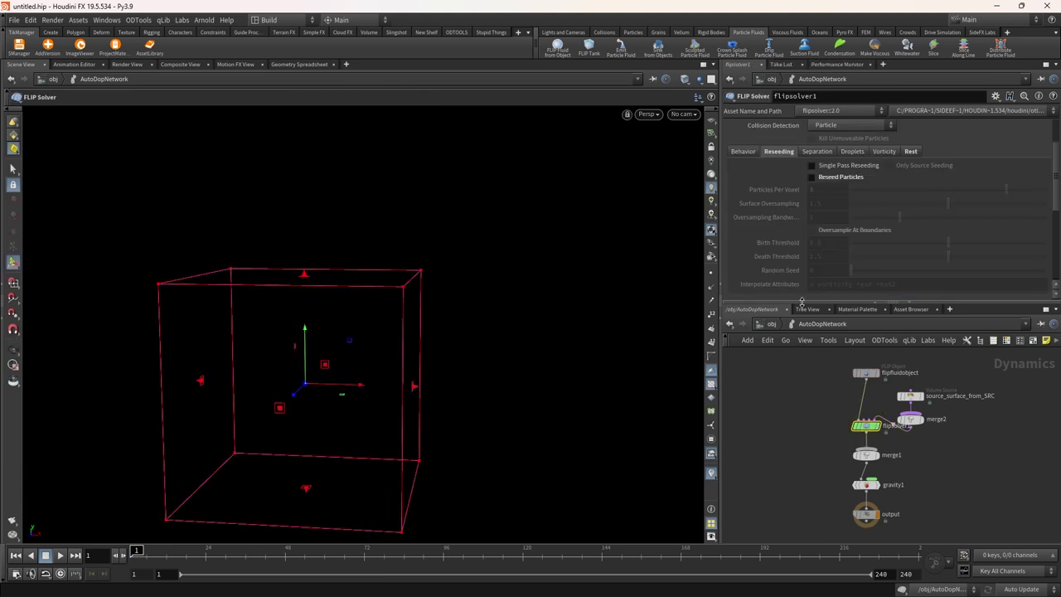
{"action": "left_click", "coordinate": [748, 153]}
{"action": "scroll", "coordinate": [773, 184], "scroll_direction": "up", "scroll_amount": 4}
{"action": "left_click", "coordinate": [824, 131]}
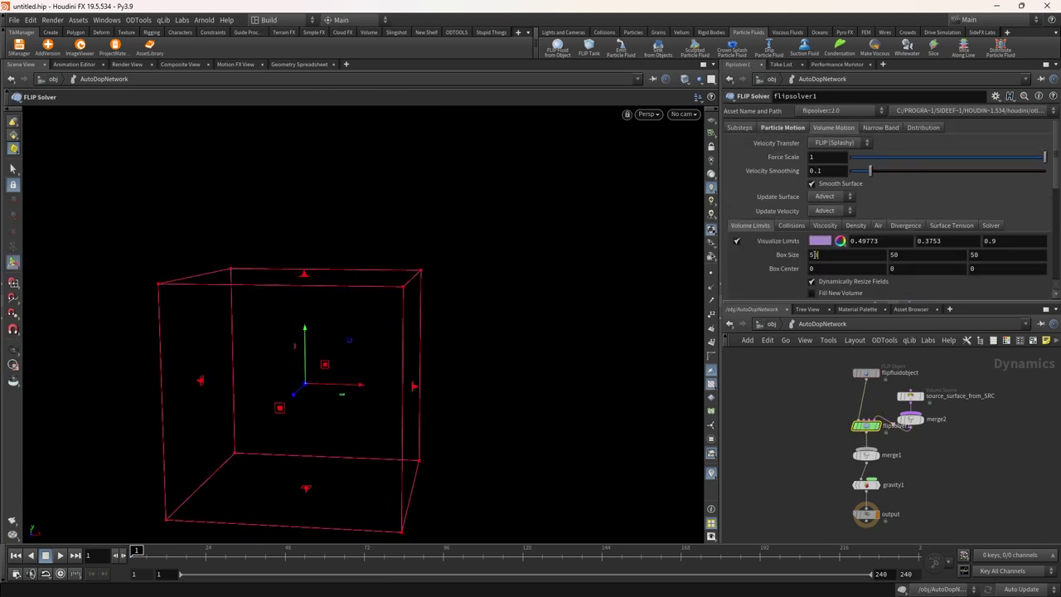
{"action": "left_click_drag", "start_coordinate": [815, 254], "coordinate": [781, 255]}
{"action": "type", "text": "20"}
{"action": "key", "text": "Tab"}
{"action": "type", "text": "20"}
{"action": "key", "text": "Tab"}
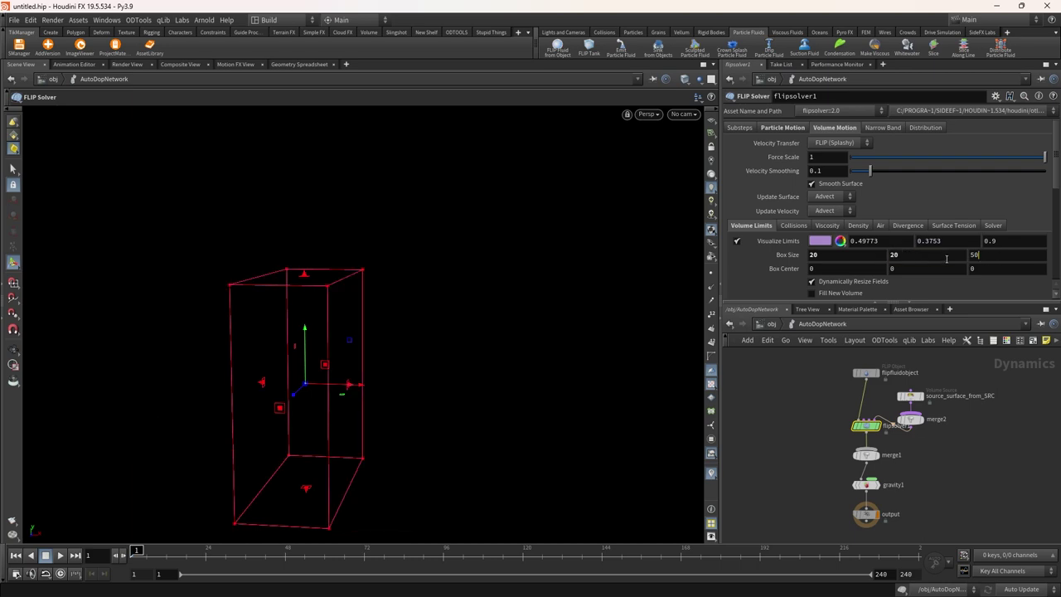
{"action": "key", "text": "BackSpace"}
{"action": "key", "text": "BackSpace"}
{"action": "type", "text": "20"}
{"action": "key", "text": "Tab"}
Enable Add ID Attribute and Age Particles in the particle motion behavior settings of flipsolver1
{"action": "scroll", "coordinate": [826, 248], "scroll_direction": "down", "scroll_amount": 5}
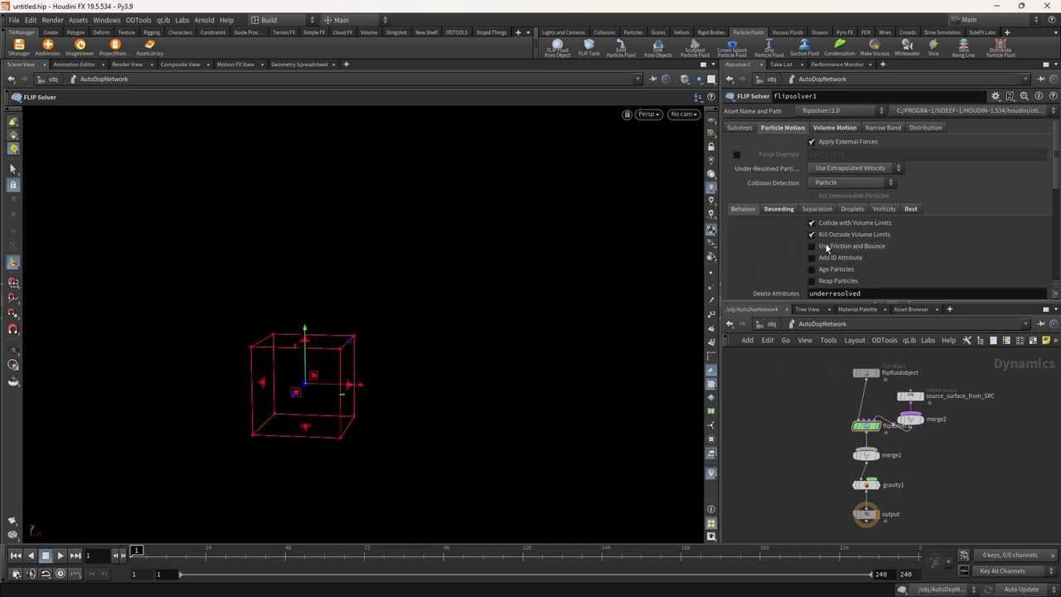
{"action": "left_click", "coordinate": [840, 259]}
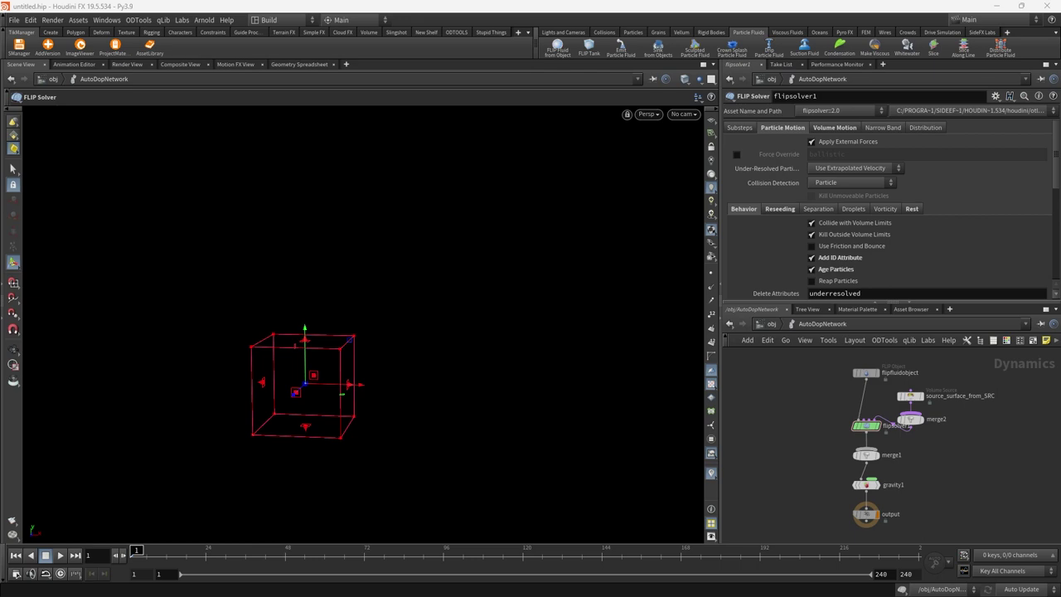
{"action": "scroll", "coordinate": [862, 399], "scroll_direction": "up", "scroll_amount": 2}
Enable Add Vorticity Attribute on flipsolver1 with a Vorticity Scale of 1000, and check its rest attribute settings
{"action": "left_click", "coordinate": [884, 208]}
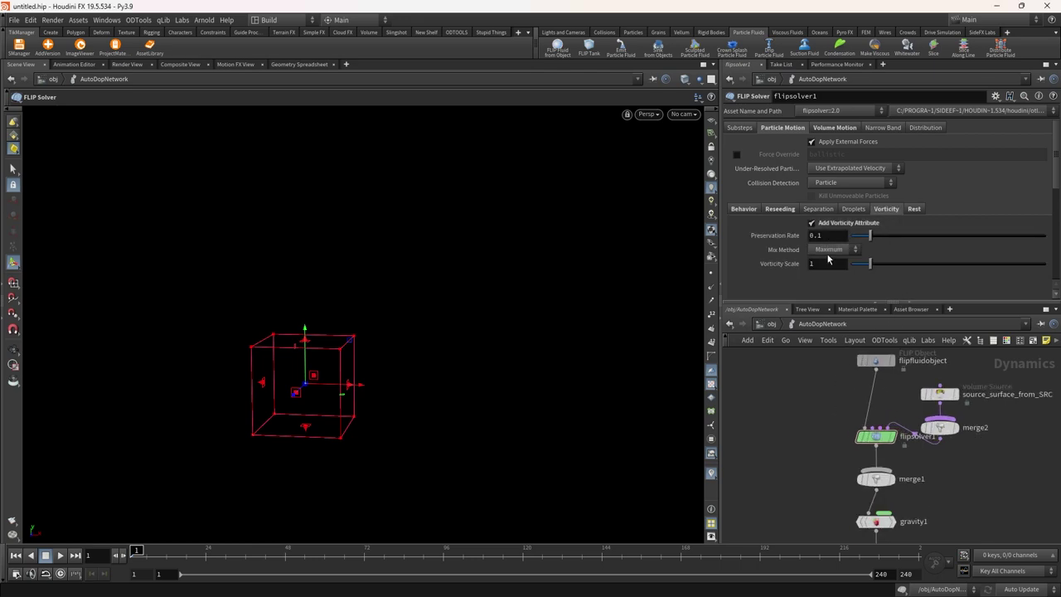
{"action": "type", "text": "00"}
{"action": "key", "text": "Return"}
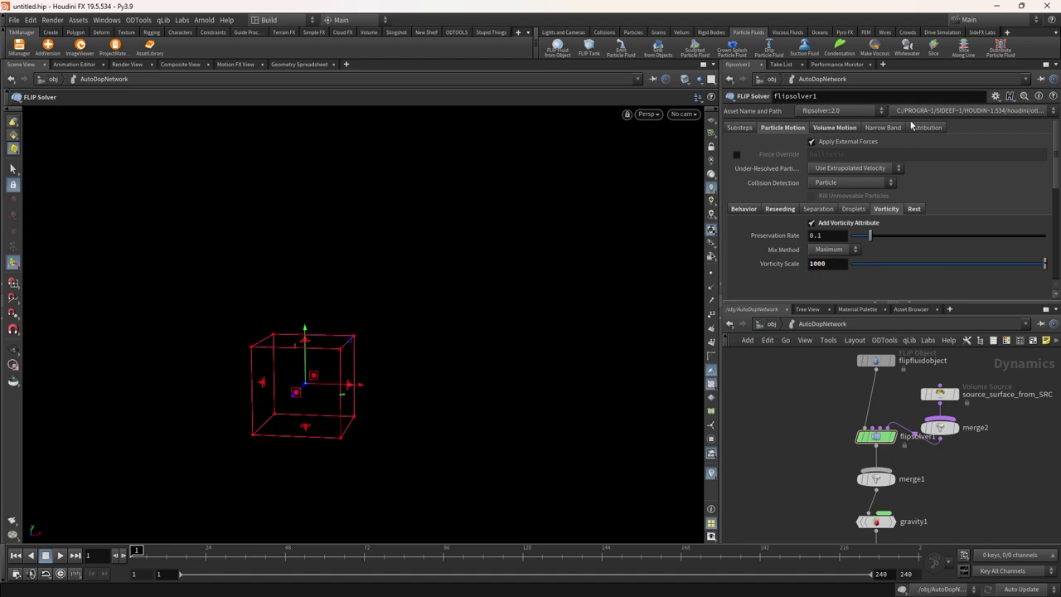
{"action": "left_click", "coordinate": [912, 209]}
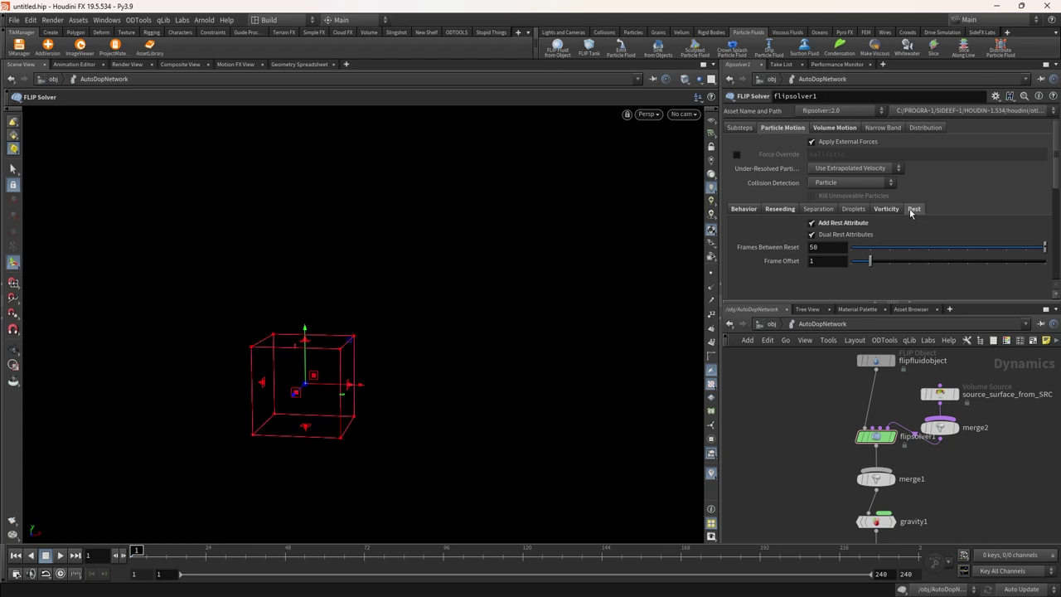
Spread out the nodes, moving source_surface_from_SRC well above merge2 to make room between them
{"action": "middle_click_drag", "start_coordinate": [905, 366], "coordinate": [788, 403]}
{"action": "left_click_drag", "start_coordinate": [881, 377], "coordinate": [928, 467]}
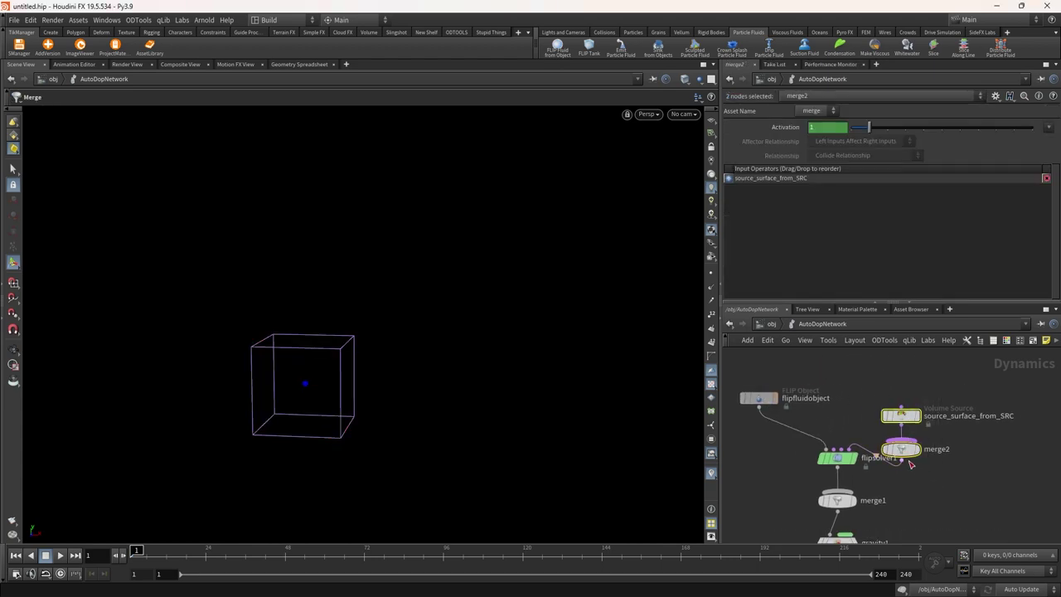
{"action": "left_click_drag", "start_coordinate": [901, 413], "coordinate": [928, 349]}
{"action": "middle_click_drag", "start_coordinate": [880, 392], "coordinate": [860, 434]}
{"action": "left_click", "coordinate": [860, 433]}
{"action": "left_click_drag", "start_coordinate": [910, 426], "coordinate": [909, 465]}
{"action": "left_click_drag", "start_coordinate": [918, 391], "coordinate": [919, 371]}
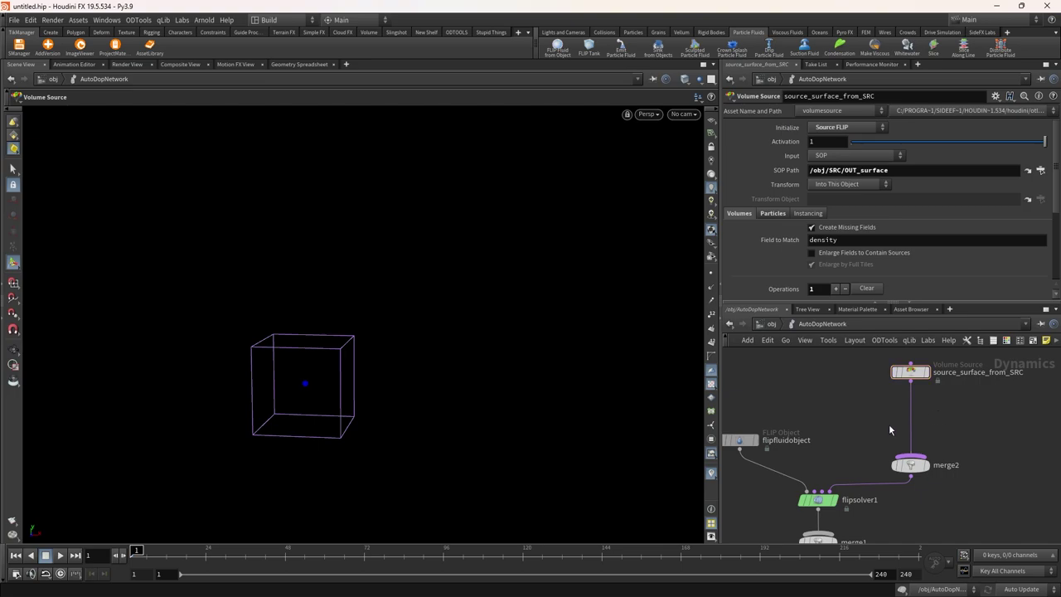
Insert a POP VOP node on the wire between source_surface_from_SRC and merge2
{"action": "key", "text": "Tab"}
{"action": "type", "text": "pop kill"}
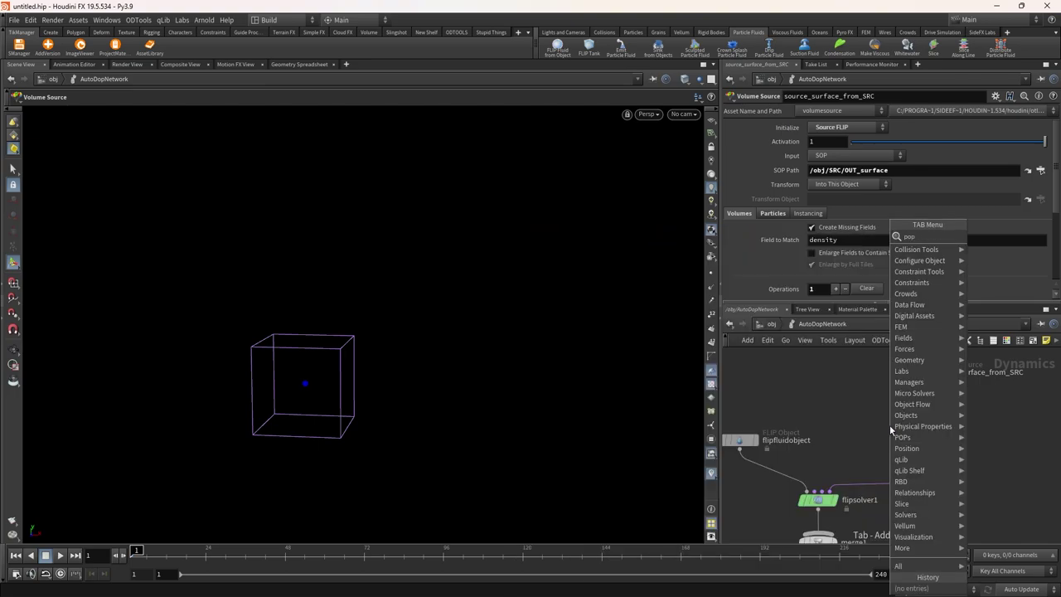
{"action": "key", "text": "Return"}
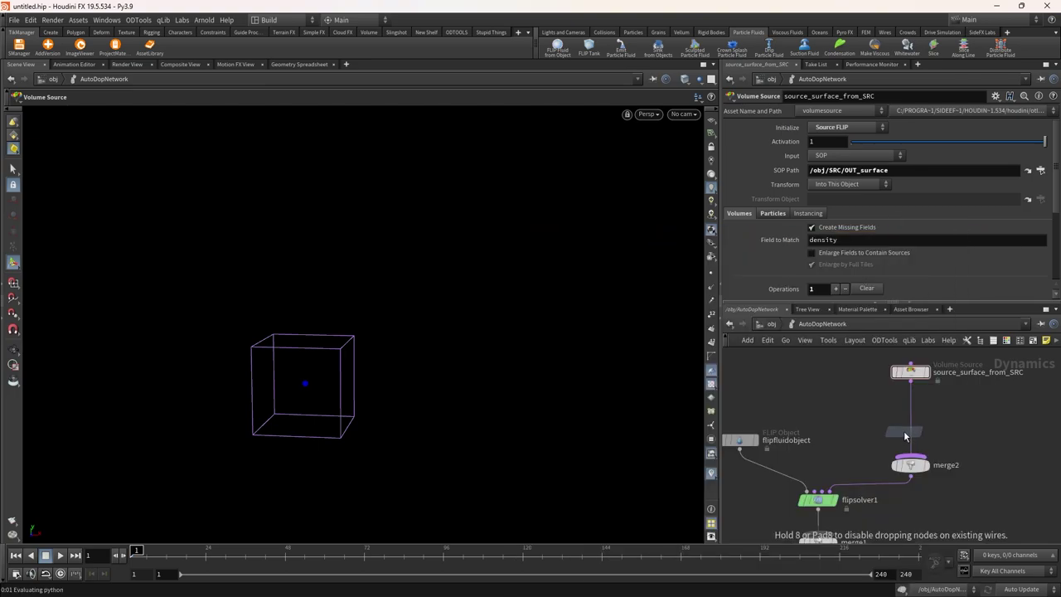
{"action": "left_click", "coordinate": [903, 430]}
{"action": "scroll", "coordinate": [945, 437], "scroll_direction": "up", "scroll_amount": 3}
{"action": "left_click_drag", "start_coordinate": [953, 442], "coordinate": [933, 439]}
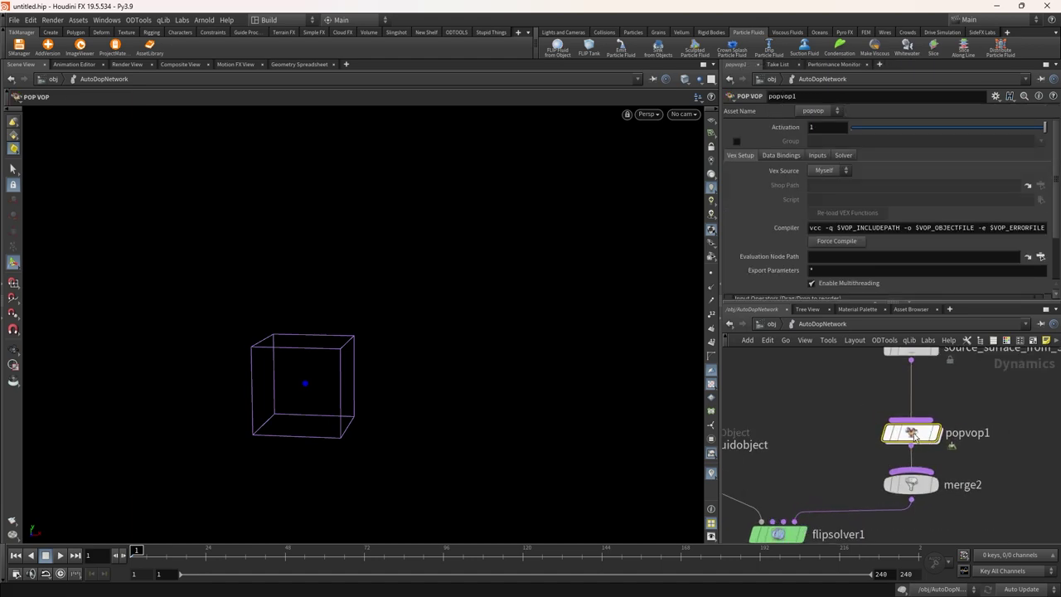
Go inside popvop1 and move the global parameters and output nodes apart to make room between them
{"action": "double_click", "coordinate": [933, 439]}
{"action": "key", "text": "space+h"}
{"action": "left_click_drag", "start_coordinate": [338, 383], "coordinate": [390, 304], "text": "alt"}
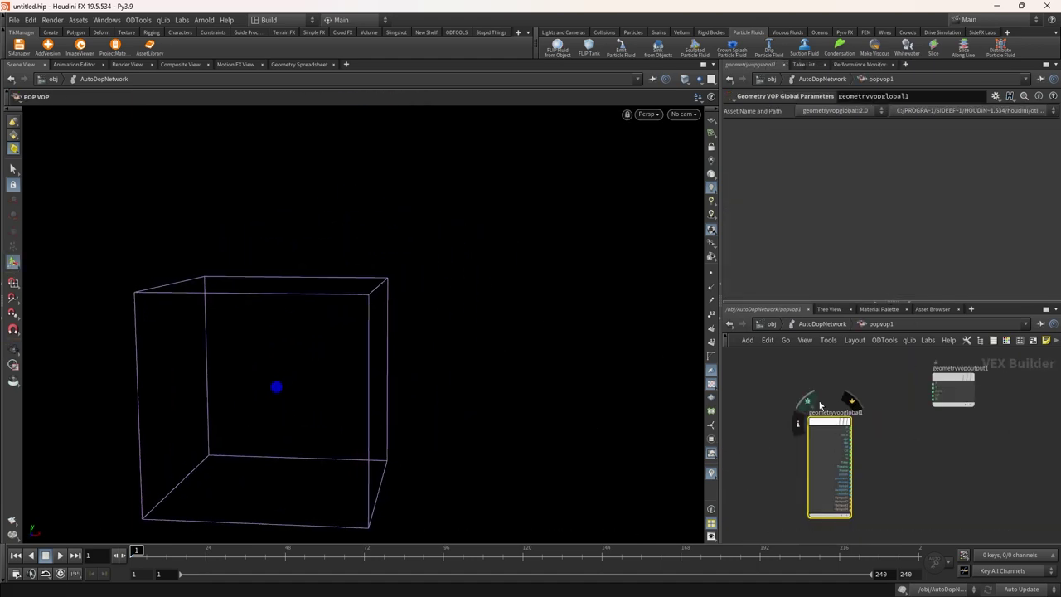
{"action": "scroll", "coordinate": [878, 373], "scroll_direction": "down", "scroll_amount": 2}
{"action": "left_click_drag", "start_coordinate": [854, 410], "coordinate": [807, 380]}
{"action": "scroll", "coordinate": [953, 379], "scroll_direction": "up", "scroll_amount": 3}
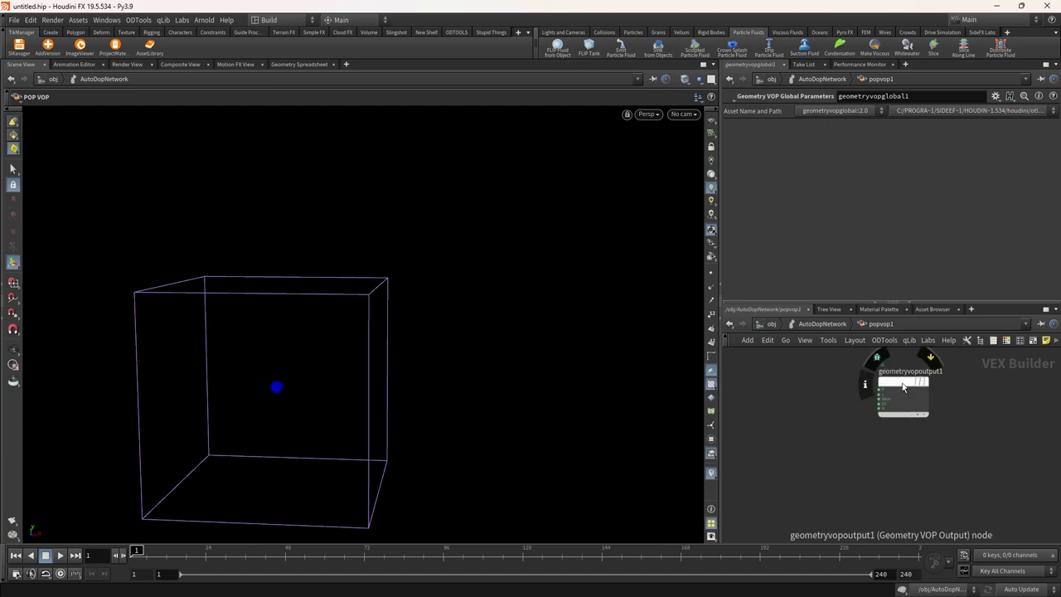
{"action": "left_click_drag", "start_coordinate": [900, 385], "coordinate": [970, 387]}
{"action": "scroll", "coordinate": [916, 399], "scroll_direction": "down", "scroll_amount": 3}
{"action": "middle_click_drag", "start_coordinate": [900, 407], "coordinate": [935, 397]}
Add an Anti-Aliased Noise node beside the global parameters node and feed P into its pos input
{"action": "key", "text": "Tab"}
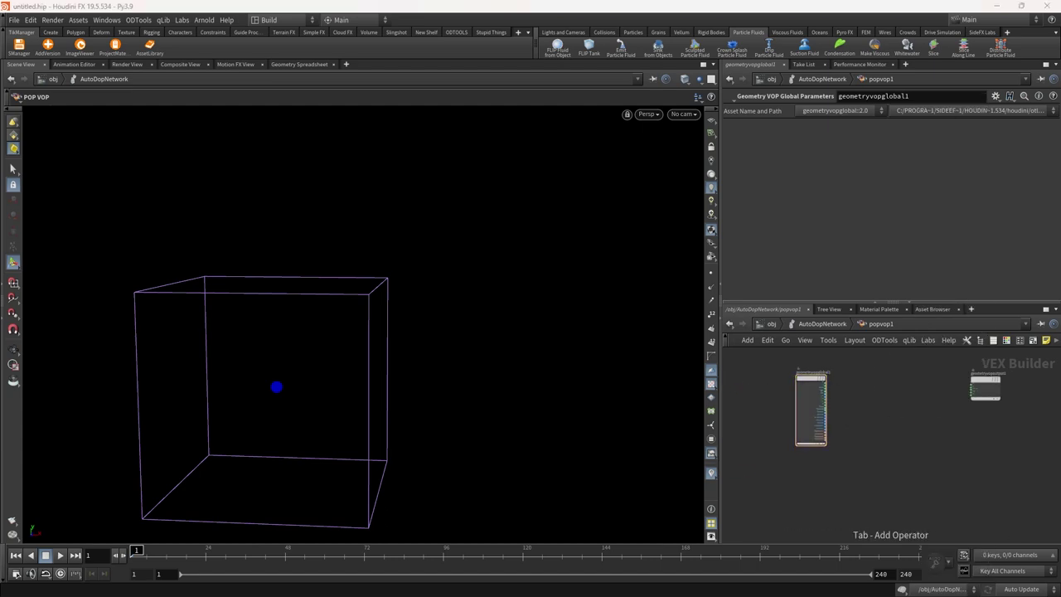
{"action": "key", "text": "Tab"}
{"action": "type", "text": "aano"}
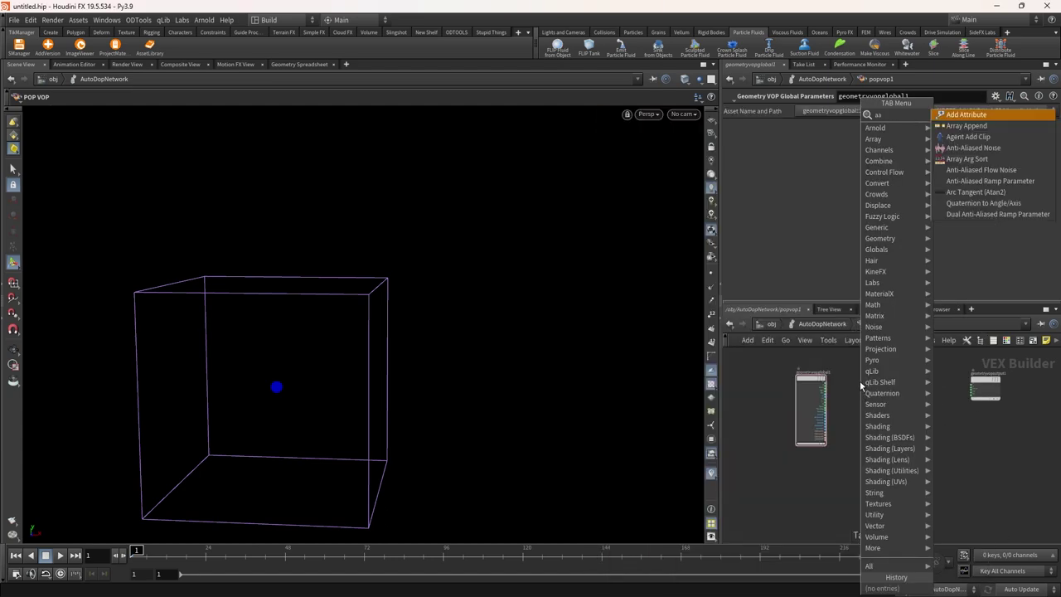
{"action": "key", "text": "Return"}
{"action": "left_click", "coordinate": [859, 380]}
{"action": "scroll", "coordinate": [895, 389], "scroll_direction": "up", "scroll_amount": 5}
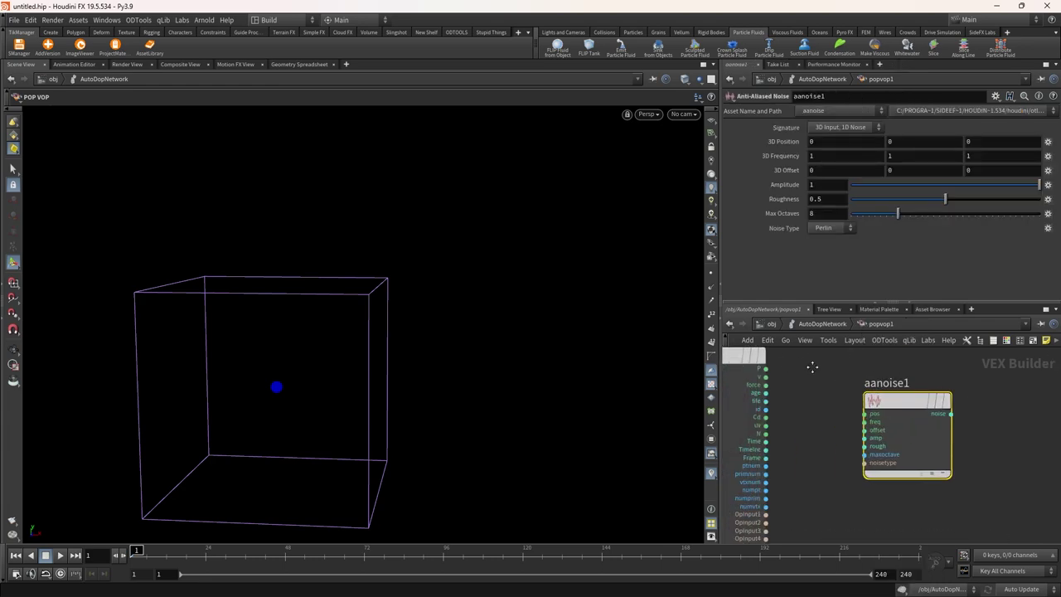
{"action": "scroll", "coordinate": [921, 405], "scroll_direction": "up", "scroll_amount": 3}
Promote the frequency, amplitude, roughness and max octaves inputs of aanoise1 to parameters
{"action": "right_click", "coordinate": [898, 425]}
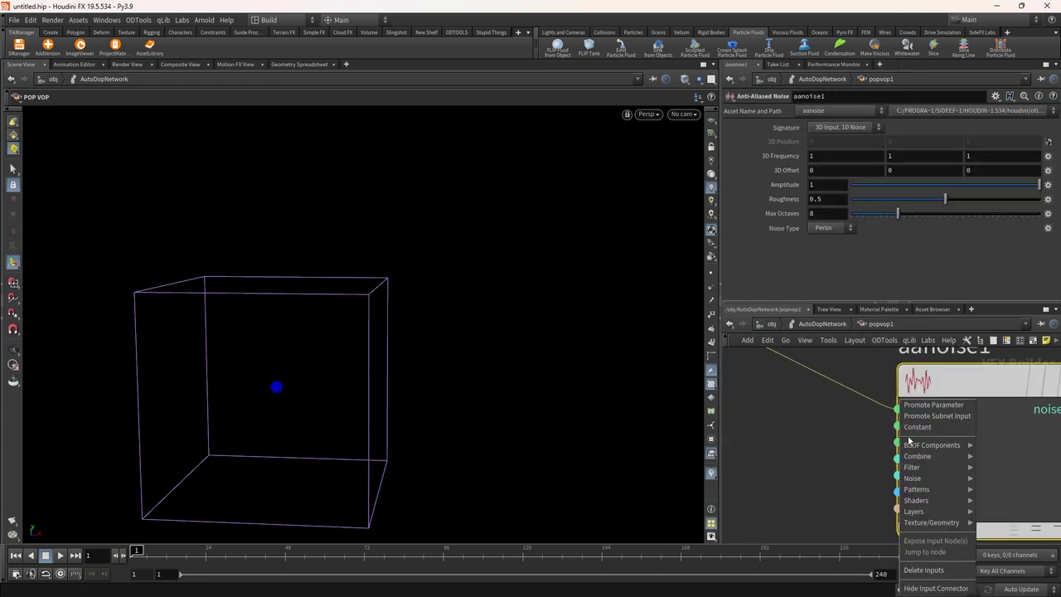
{"action": "key", "text": "Escape"}
{"action": "middle_click_drag", "start_coordinate": [899, 425], "coordinate": [890, 393]}
{"action": "right_click", "coordinate": [890, 428]}
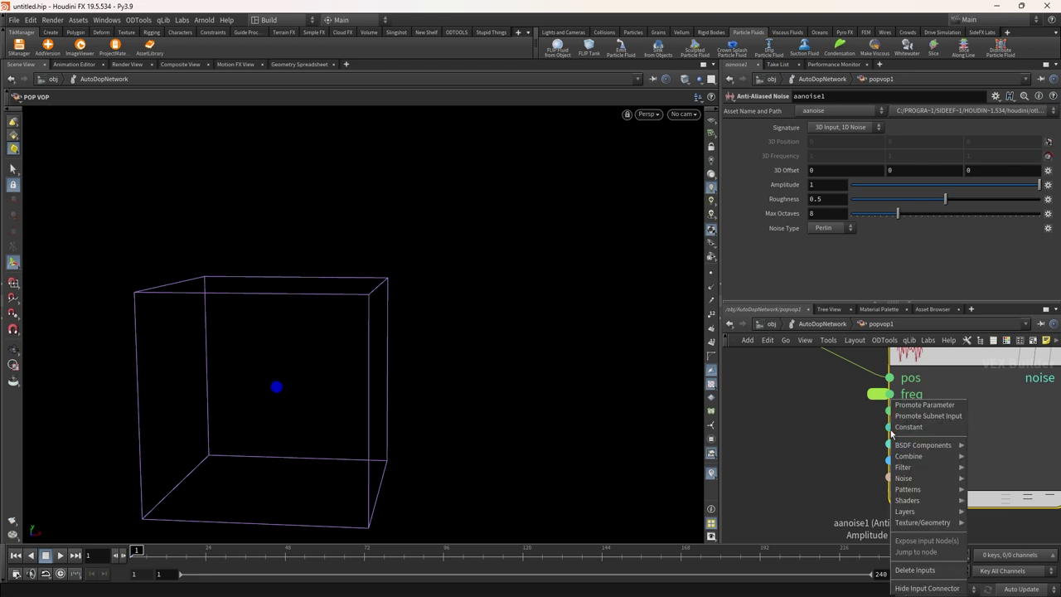
{"action": "left_click", "coordinate": [908, 405]}
{"action": "key", "text": "ctrl+z"}
{"action": "right_click", "coordinate": [889, 428]}
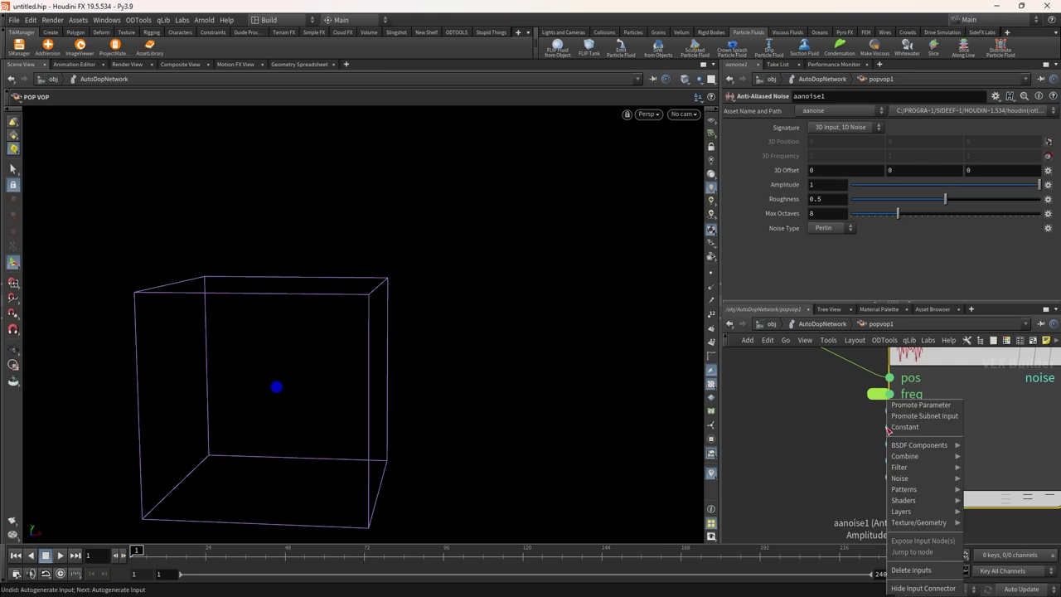
{"action": "left_click", "coordinate": [904, 405]}
{"action": "right_click", "coordinate": [890, 443]}
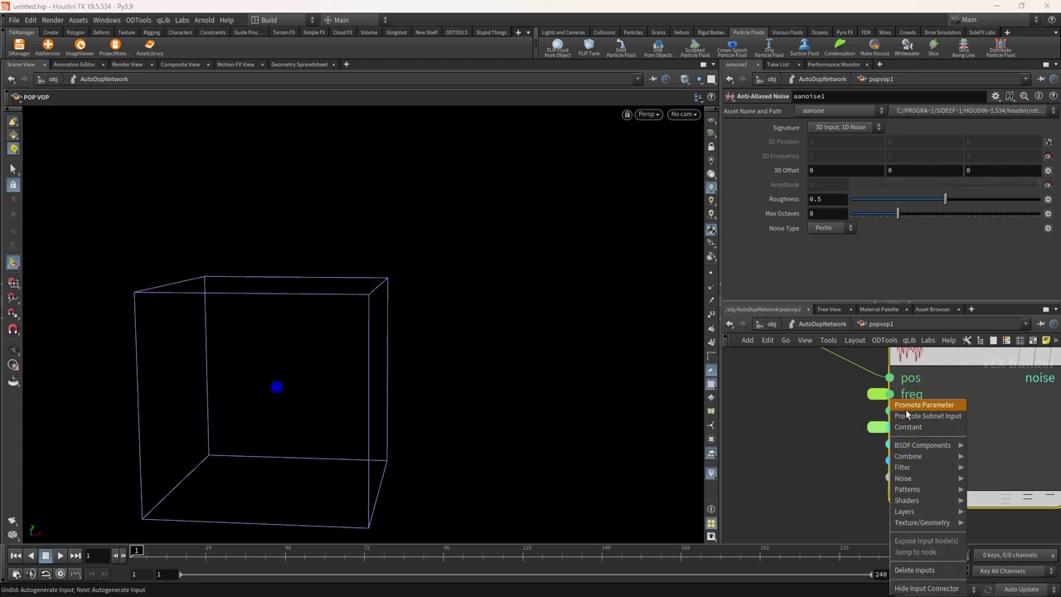
{"action": "left_click", "coordinate": [924, 403]}
{"action": "right_click", "coordinate": [891, 460]}
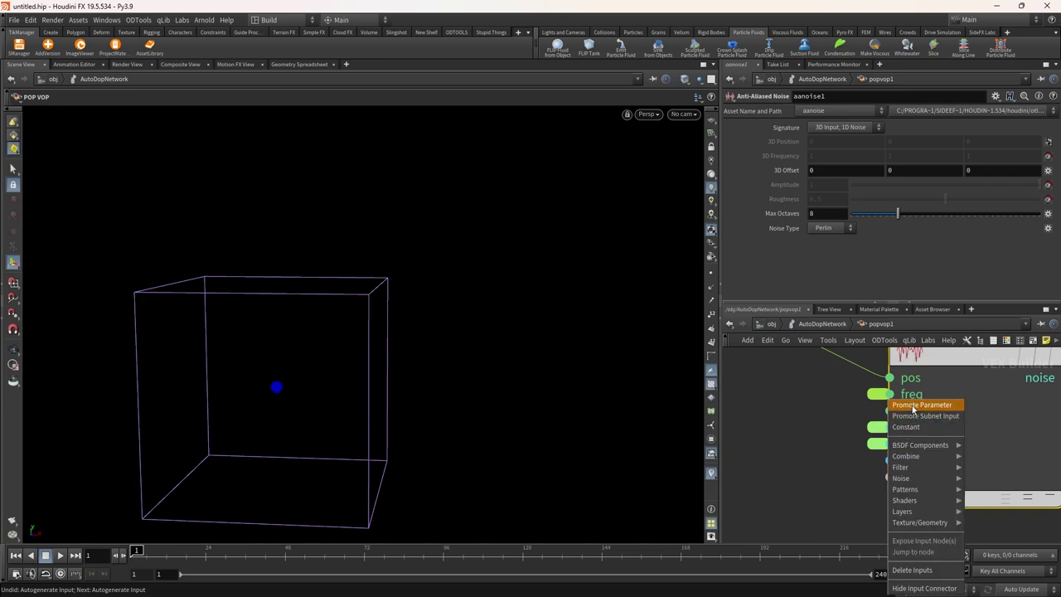
{"action": "left_click", "coordinate": [920, 403]}
Place an Add node between aanoise1 and the geometry output node
{"action": "key", "text": "h"}
{"action": "key", "text": "Tab"}
{"action": "type", "text": "aa"}
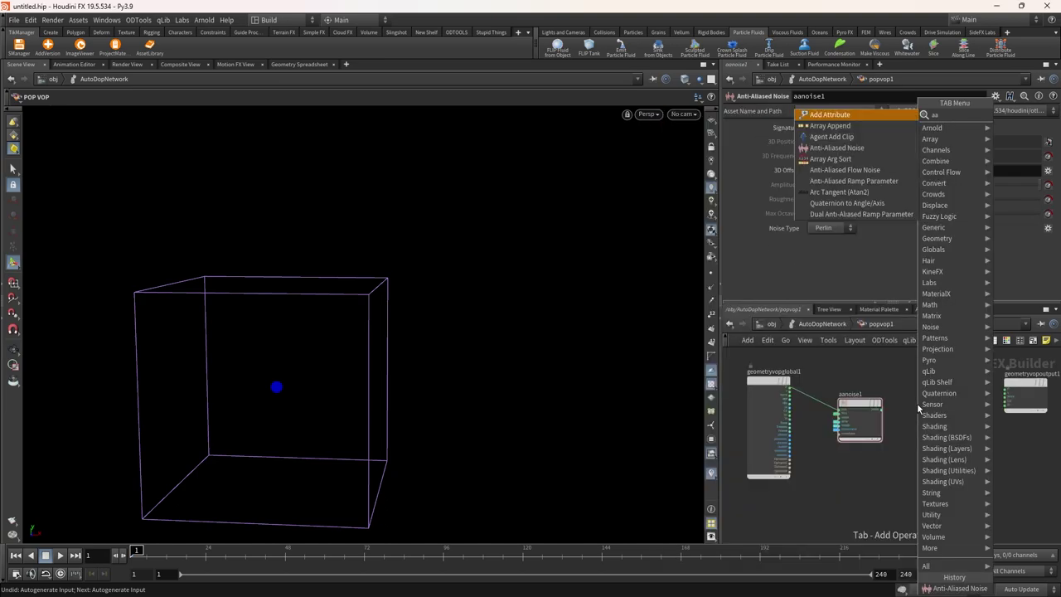
{"action": "key", "text": "BackSpace"}
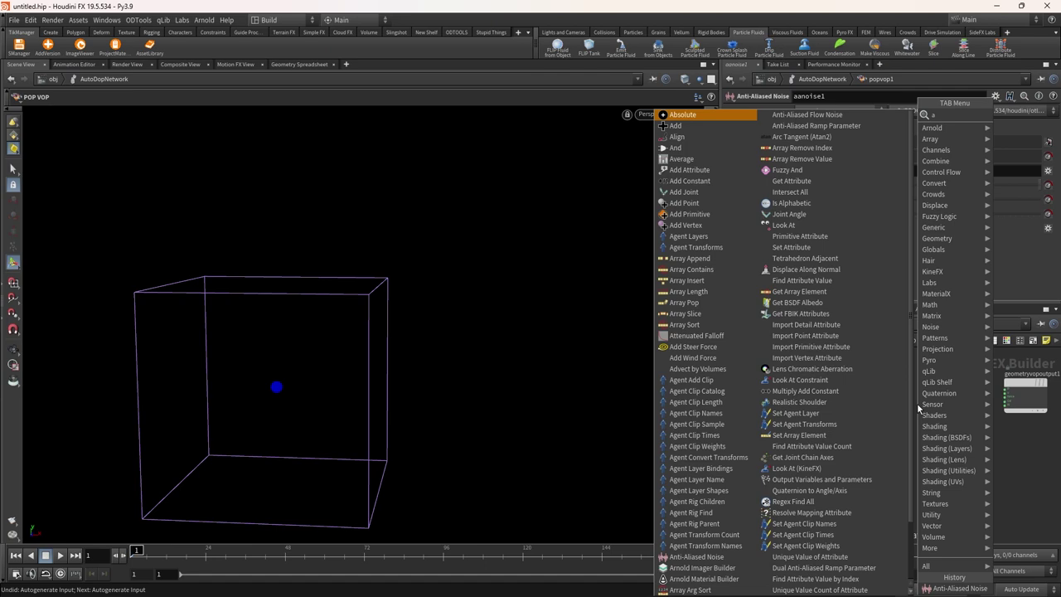
{"action": "left_click", "coordinate": [699, 117]}
{"action": "left_click", "coordinate": [952, 375]}
{"action": "scroll", "coordinate": [815, 382], "scroll_direction": "up", "scroll_amount": 2}
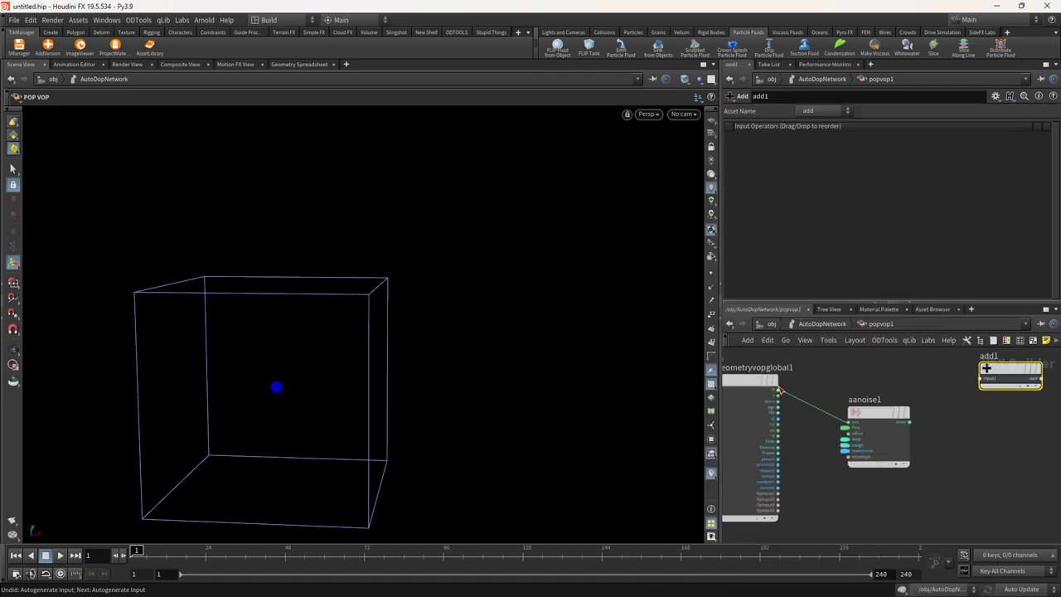
Wire P and the noise output into add1, and connect its sum to P of the geometry output
{"action": "left_click_drag", "start_coordinate": [778, 390], "coordinate": [978, 379]}
{"action": "left_click_drag", "start_coordinate": [910, 422], "coordinate": [980, 383]}
{"action": "middle_click_drag", "start_coordinate": [1034, 384], "coordinate": [894, 398]}
{"action": "scroll", "coordinate": [900, 398], "scroll_direction": "up", "scroll_amount": 2}
{"action": "left_click_drag", "start_coordinate": [898, 398], "coordinate": [962, 406]}
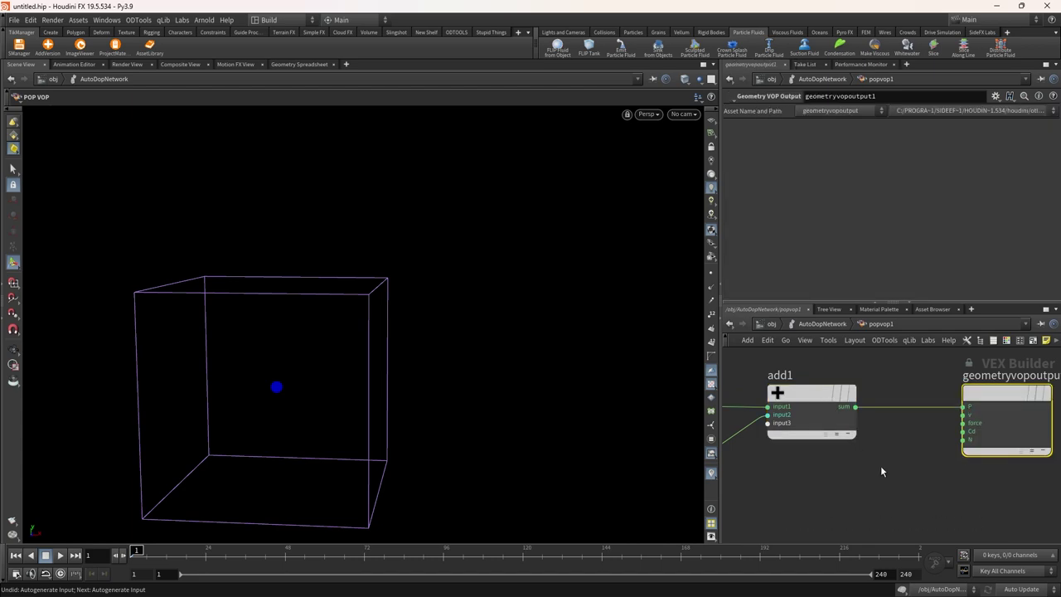
Select aanoise1 and open its Signature options
{"action": "middle_click_drag", "start_coordinate": [833, 516], "coordinate": [905, 456]}
{"action": "scroll", "coordinate": [901, 457], "scroll_direction": "down", "scroll_amount": 3}
{"action": "left_click", "coordinate": [826, 435]}
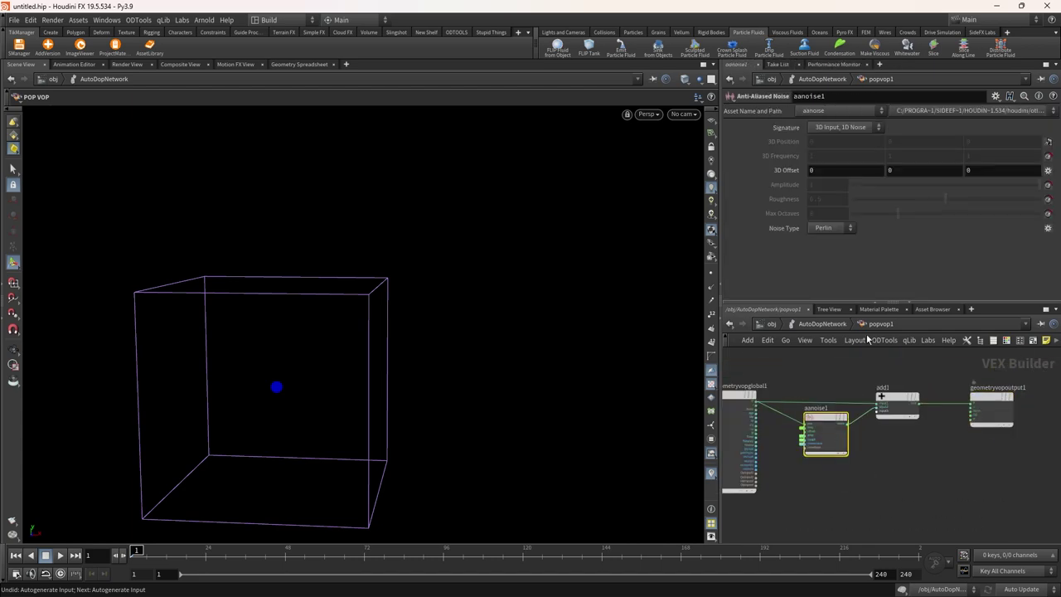
{"action": "left_click", "coordinate": [848, 128]}
Return to AutoDopNetwork and set the Particle Separation of flipfluidobject to 0.0075
{"action": "left_click_drag", "start_coordinate": [280, 424], "coordinate": [389, 348], "text": "alt"}
{"action": "left_click", "coordinate": [822, 324]}
{"action": "middle_click_drag", "start_coordinate": [816, 379], "coordinate": [891, 360]}
{"action": "left_click", "coordinate": [745, 426]}
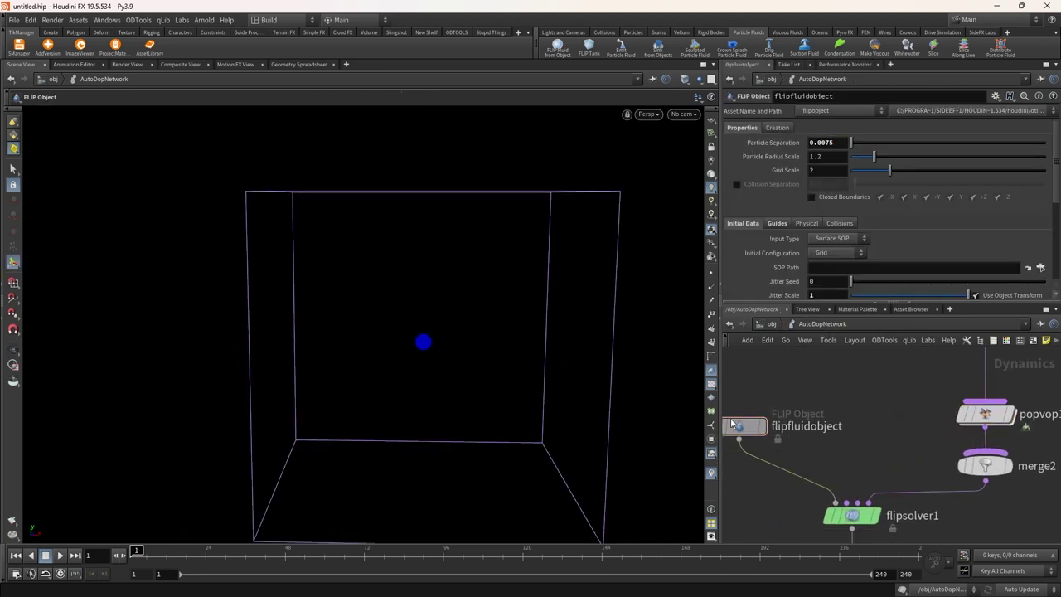
Play the simulation for the first few frames, stop it, and examine the noise-distorted fluid up close
{"action": "right_click_drag", "start_coordinate": [437, 348], "coordinate": [514, 248], "text": "alt"}
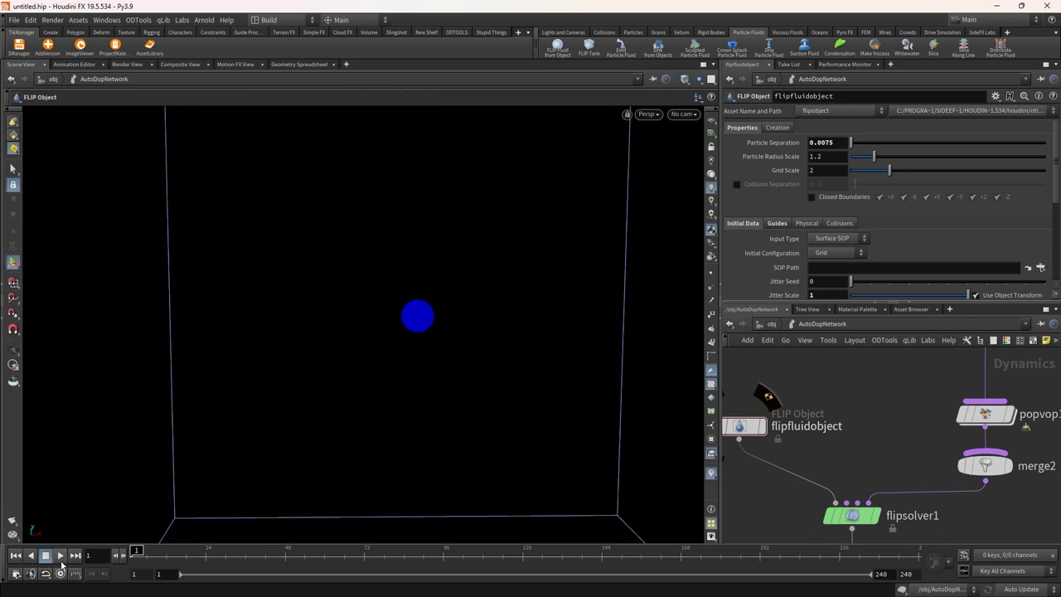
{"action": "left_click", "coordinate": [60, 559]}
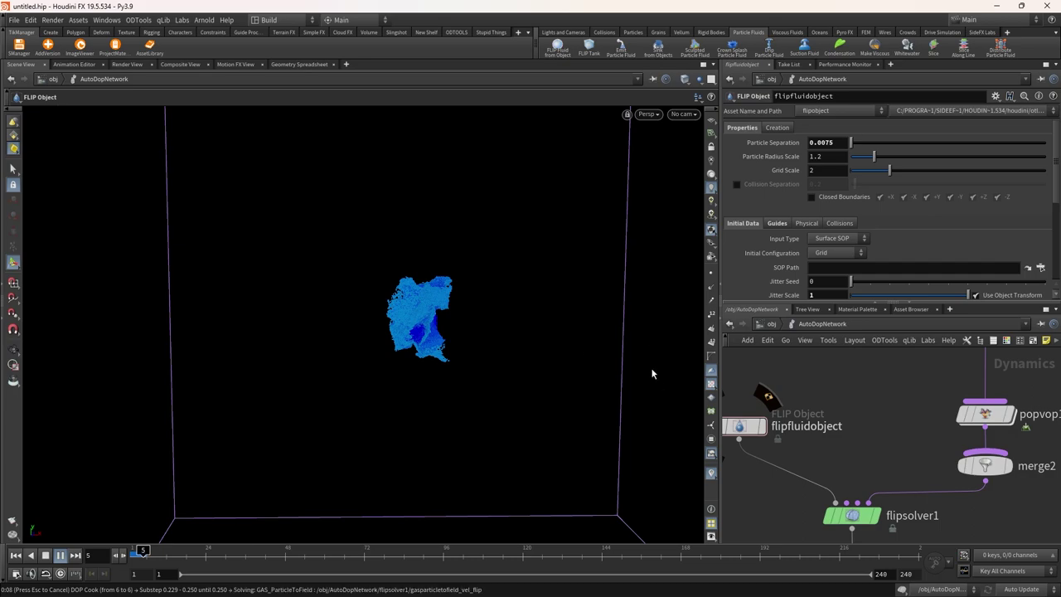
{"action": "key", "text": "Escape"}
{"action": "left_click", "coordinate": [116, 555]}
{"action": "left_click_drag", "start_coordinate": [397, 248], "coordinate": [472, 270]}
{"action": "scroll", "coordinate": [421, 134], "scroll_direction": "up", "scroll_amount": 5}
{"action": "scroll", "coordinate": [895, 430], "scroll_direction": "down", "scroll_amount": 2}
Open popvop1 and add a Turbulent Noise node to its network
{"action": "middle_click_drag", "start_coordinate": [928, 414], "coordinate": [837, 455]}
{"action": "left_click_drag", "start_coordinate": [831, 415], "coordinate": [899, 373]}
{"action": "left_click", "coordinate": [863, 461]}
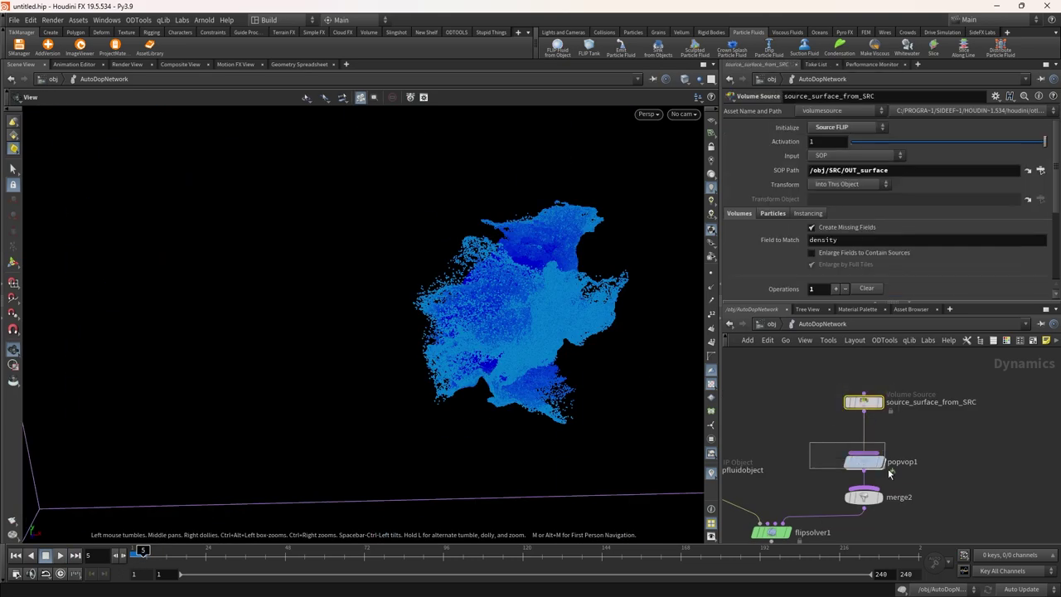
{"action": "scroll", "coordinate": [742, 248], "scroll_direction": "down", "scroll_amount": 3}
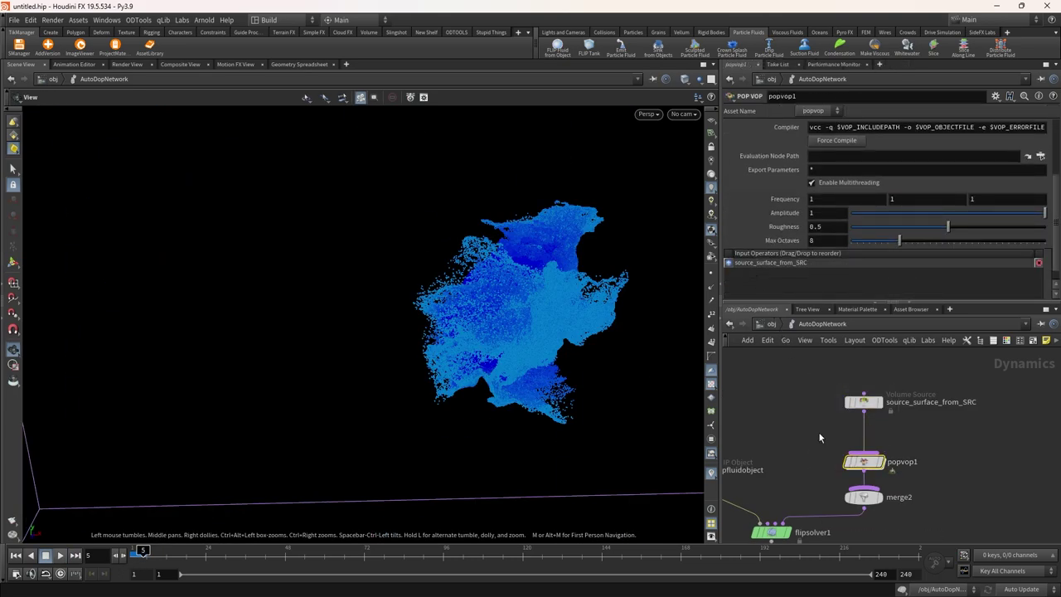
{"action": "key", "text": "Tab"}
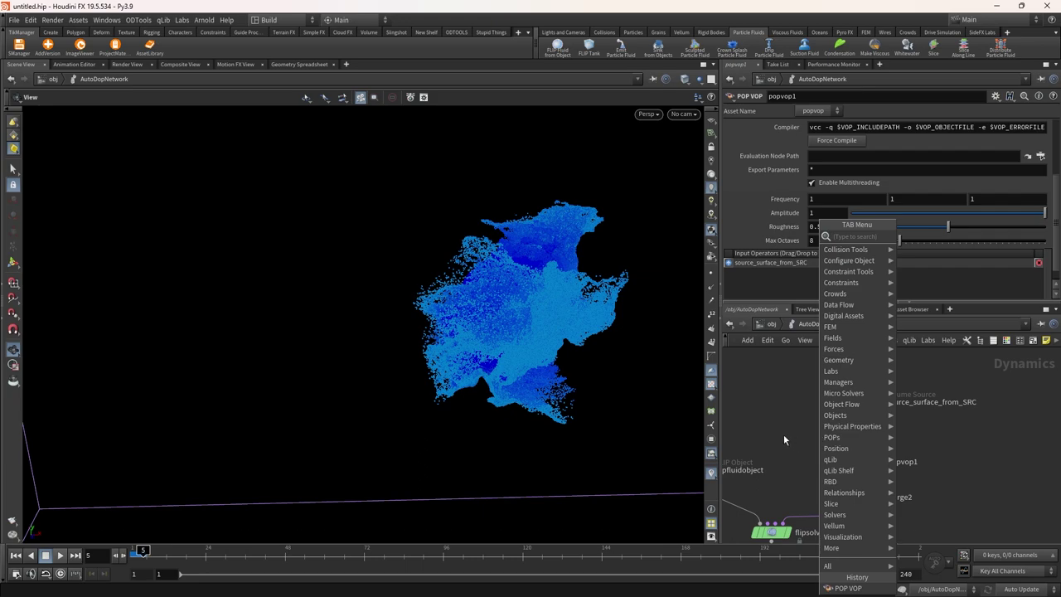
{"action": "key", "text": "Escape"}
{"action": "double_click", "coordinate": [860, 461]}
{"action": "left_click_drag", "start_coordinate": [562, 292], "coordinate": [663, 310]}
{"action": "middle_click_drag", "start_coordinate": [821, 509], "coordinate": [850, 459]}
{"action": "scroll", "coordinate": [852, 455], "scroll_direction": "down", "scroll_amount": 2}
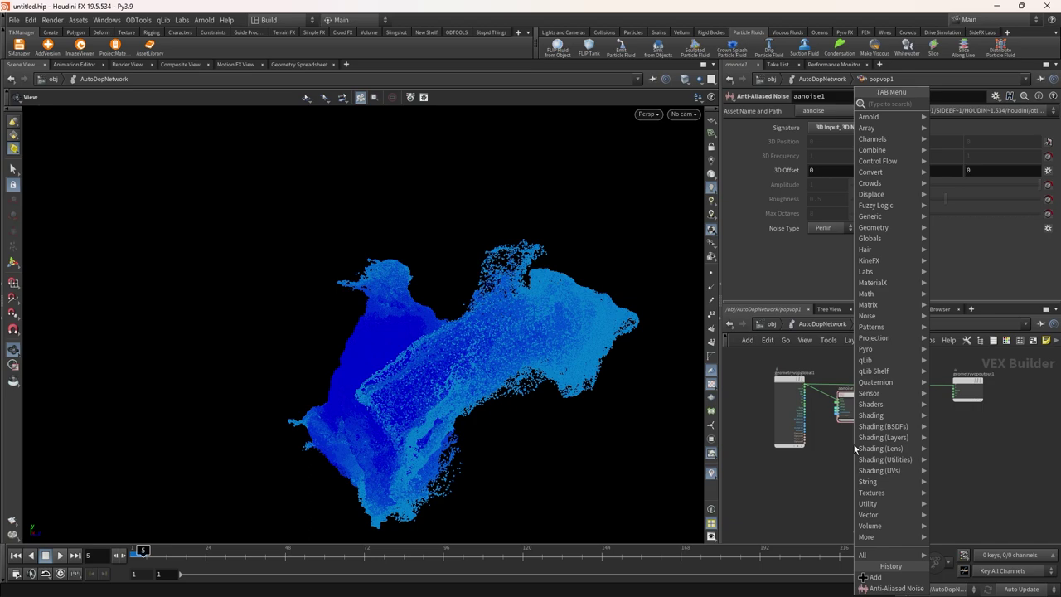
{"action": "type", "text": "turb"}
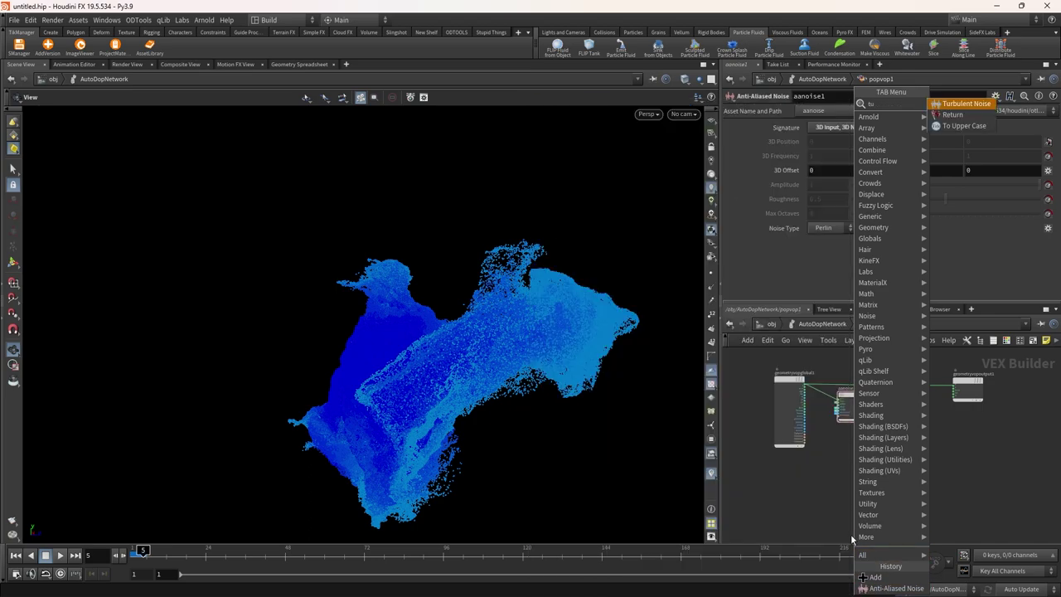
{"action": "key", "text": "Return"}
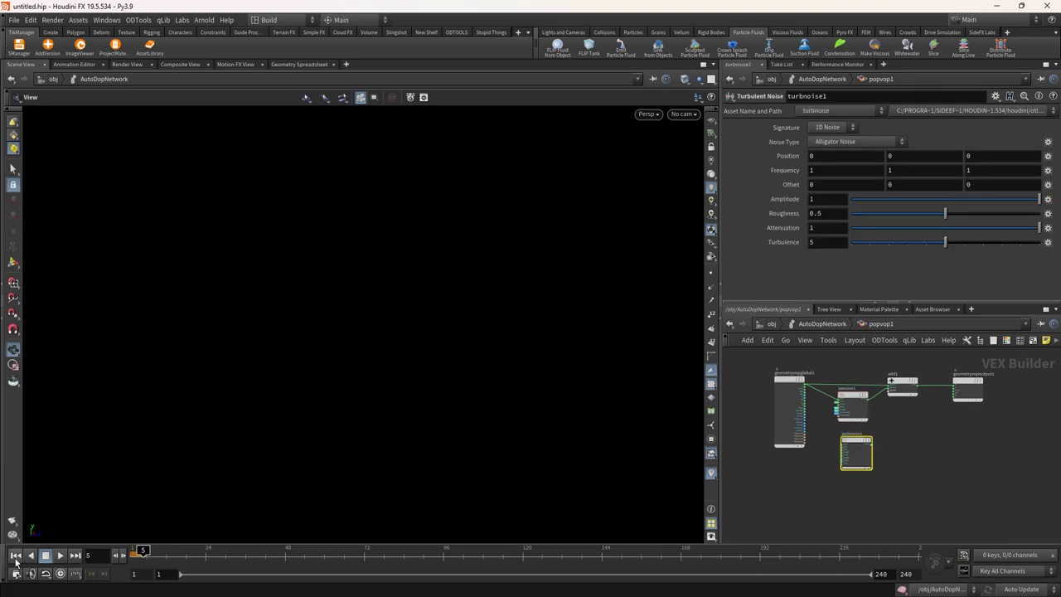
Rewind to frame 1, then wire P into turbnoise1's position input and its noise output into the next free input of add1
{"action": "left_click", "coordinate": [15, 554]}
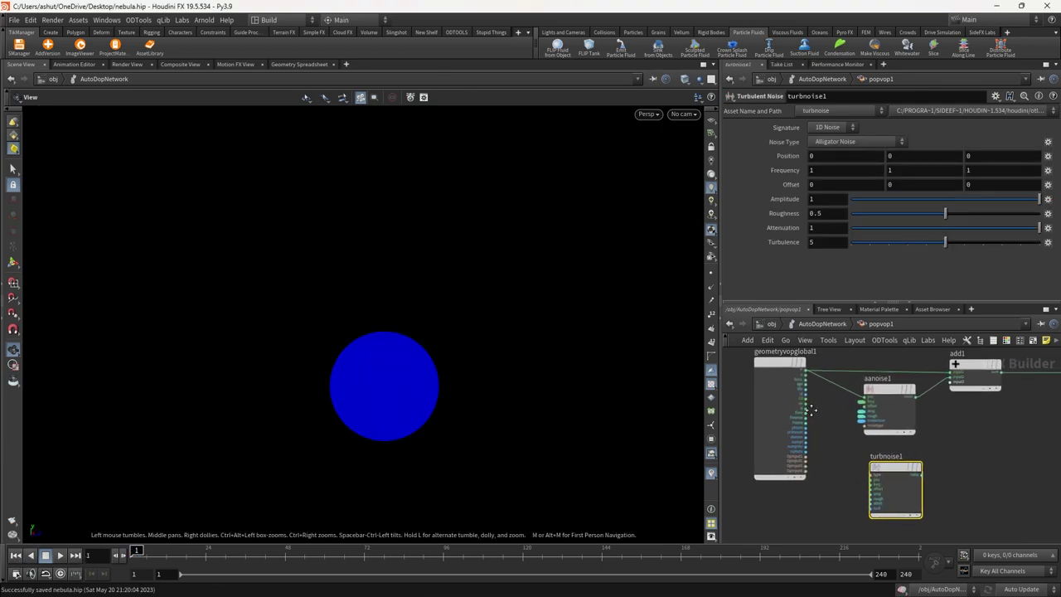
{"action": "scroll", "coordinate": [804, 365], "scroll_direction": "up", "scroll_amount": 3}
{"action": "left_click_drag", "start_coordinate": [804, 364], "coordinate": [899, 527]}
{"action": "middle_click_drag", "start_coordinate": [899, 527], "coordinate": [837, 508]}
{"action": "left_click_drag", "start_coordinate": [837, 508], "coordinate": [837, 503]}
{"action": "left_click", "coordinate": [909, 495]}
{"action": "left_click", "coordinate": [955, 377]}
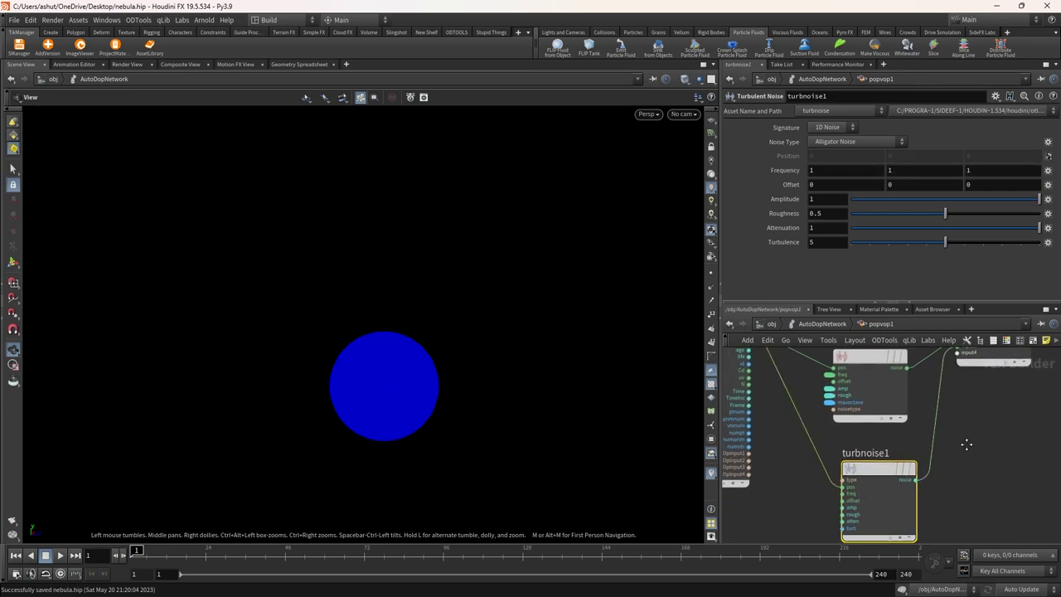
Set turbnoise1's Signature to 3D Noise and its Noise Type to Original Perlin Noise
{"action": "middle_click_drag", "start_coordinate": [809, 519], "coordinate": [820, 489]}
{"action": "left_click", "coordinate": [829, 127]}
{"action": "left_click", "coordinate": [829, 149]}
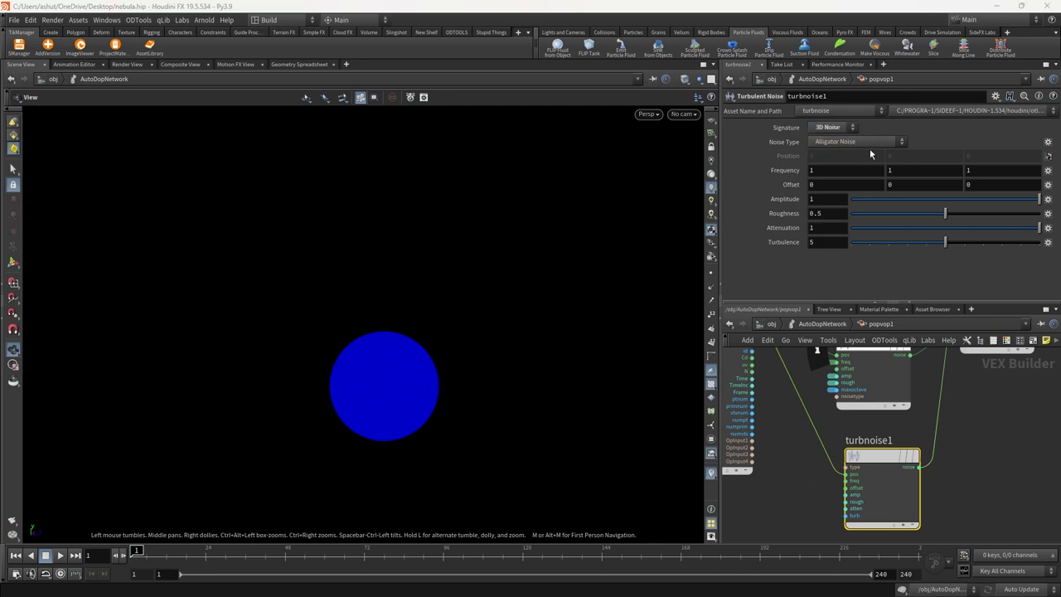
{"action": "left_click", "coordinate": [862, 143]}
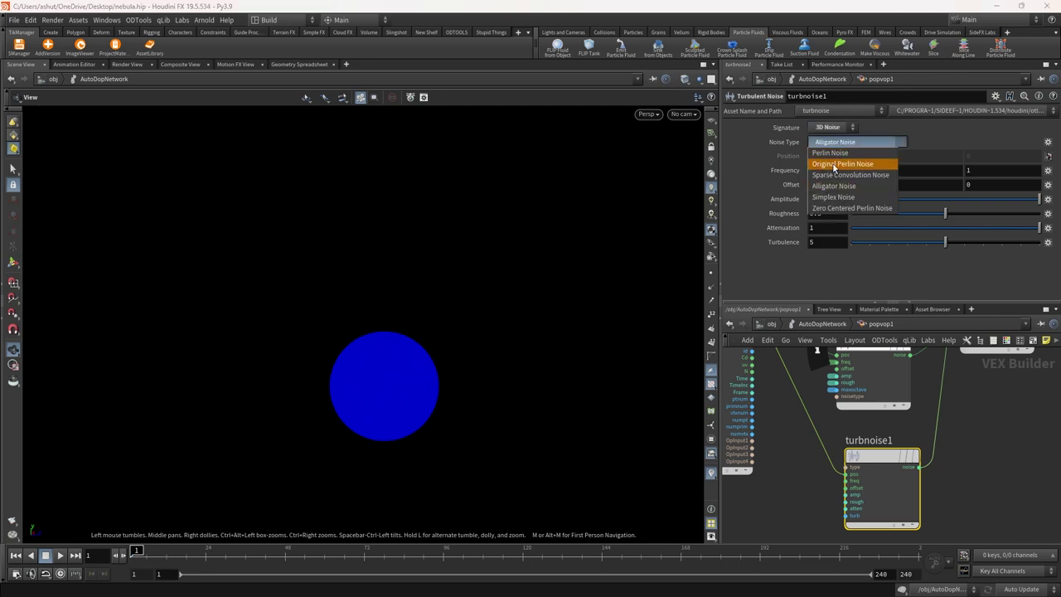
{"action": "left_click", "coordinate": [834, 164]}
Promote the frequency, roughness, amplitude, attenuation and turbulence inputs of turbnoise1 to parameters
{"action": "scroll", "coordinate": [850, 479], "scroll_direction": "up", "scroll_amount": 5}
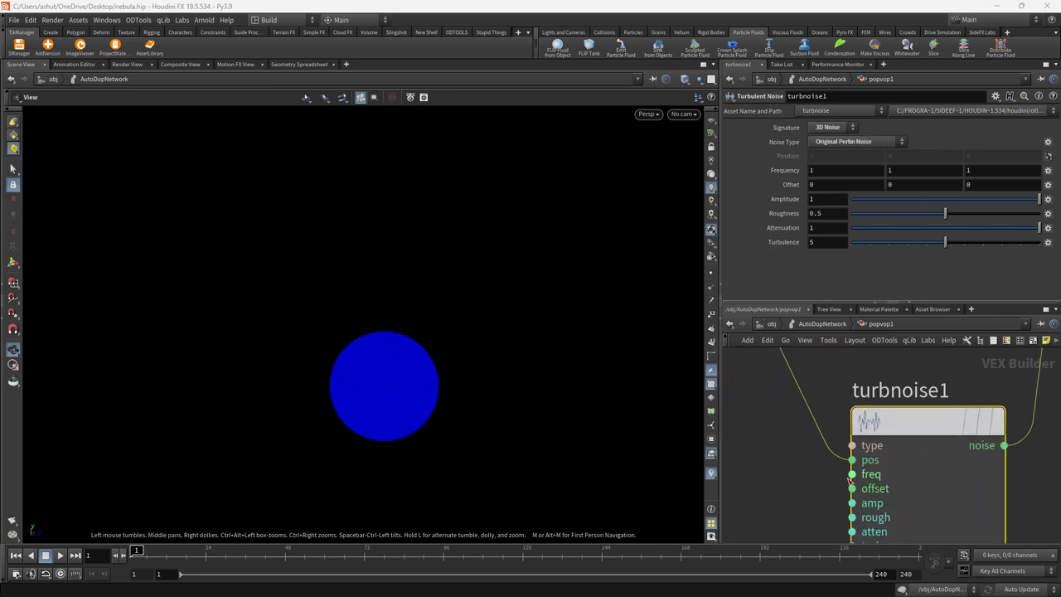
{"action": "right_click", "coordinate": [851, 475]}
{"action": "left_click", "coordinate": [878, 408]}
{"action": "middle_click_drag", "start_coordinate": [810, 510], "coordinate": [821, 458]}
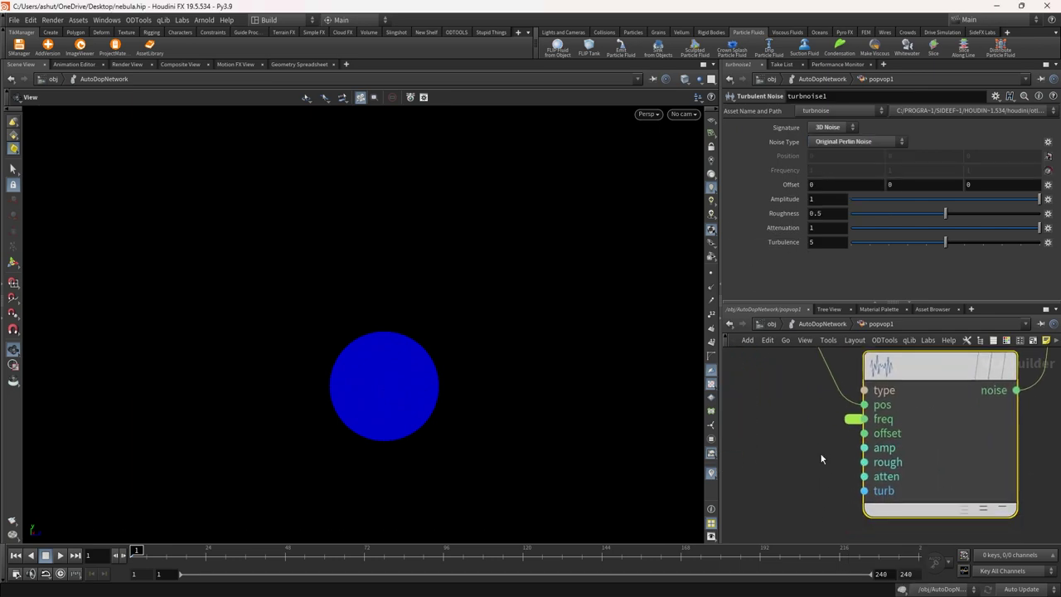
{"action": "right_click", "coordinate": [866, 462]}
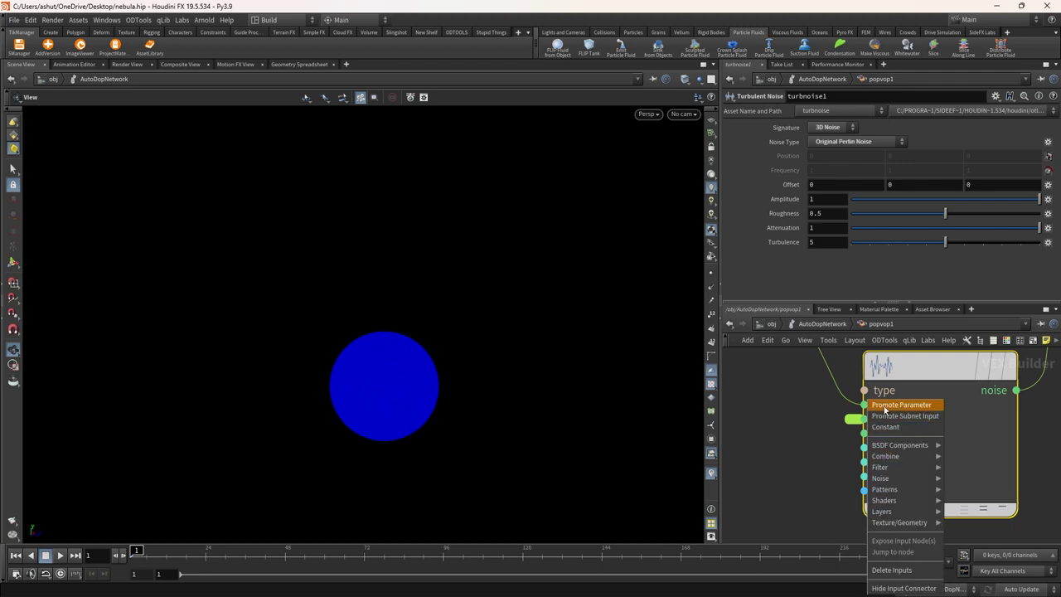
{"action": "left_click", "coordinate": [883, 404]}
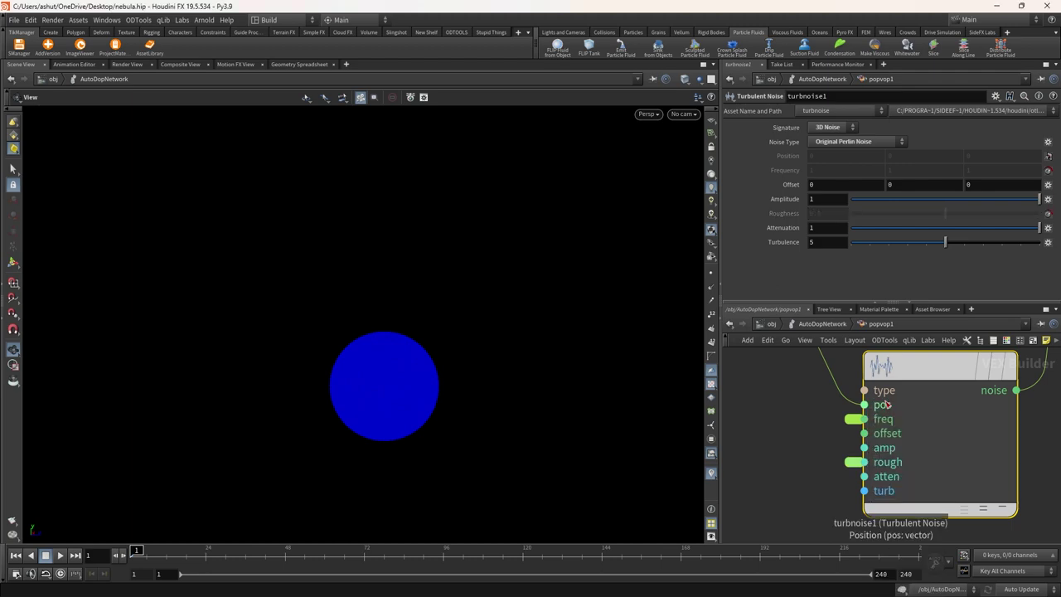
{"action": "right_click", "coordinate": [865, 453]}
{"action": "left_click", "coordinate": [880, 406]}
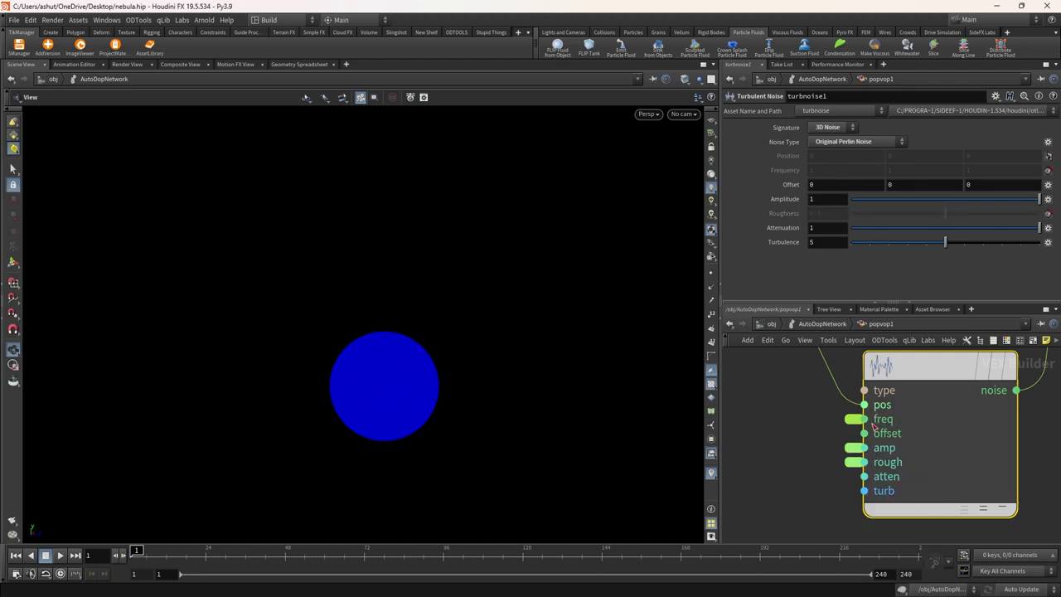
{"action": "right_click", "coordinate": [865, 478]}
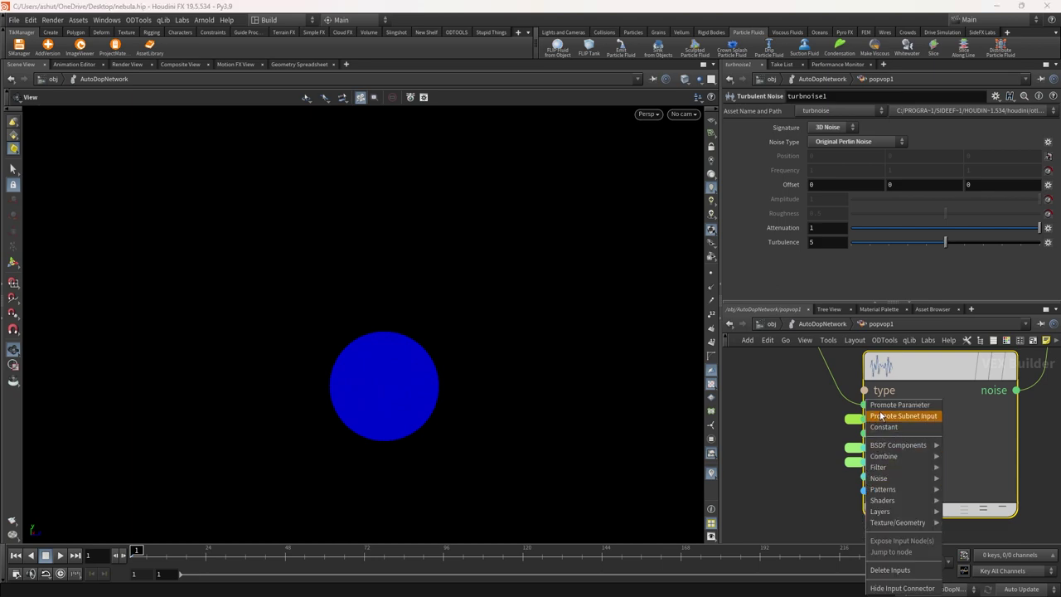
{"action": "left_click", "coordinate": [899, 346]}
{"action": "right_click", "coordinate": [865, 490]}
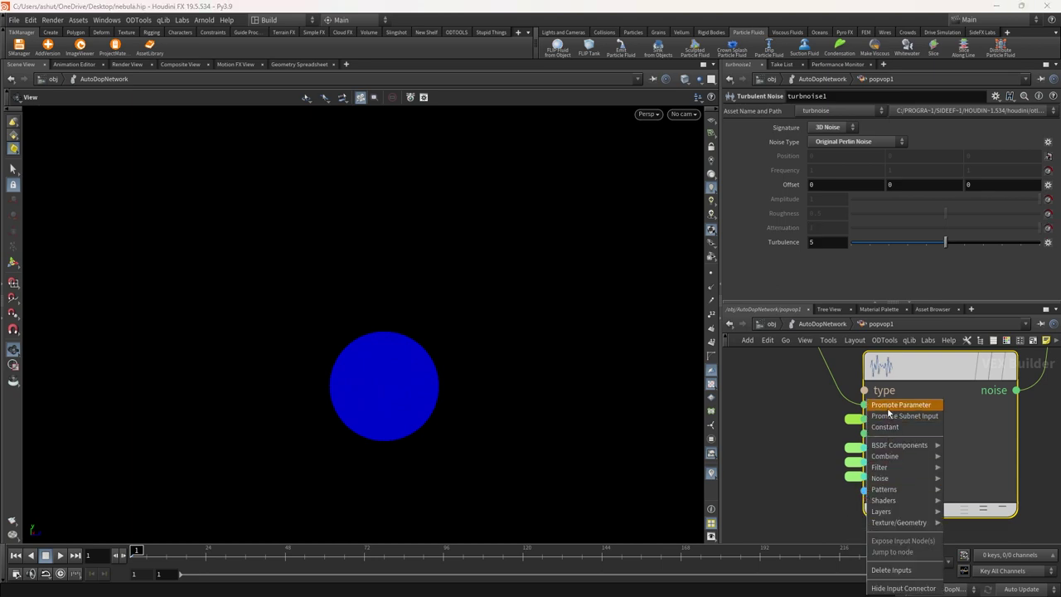
{"action": "left_click", "coordinate": [882, 403]}
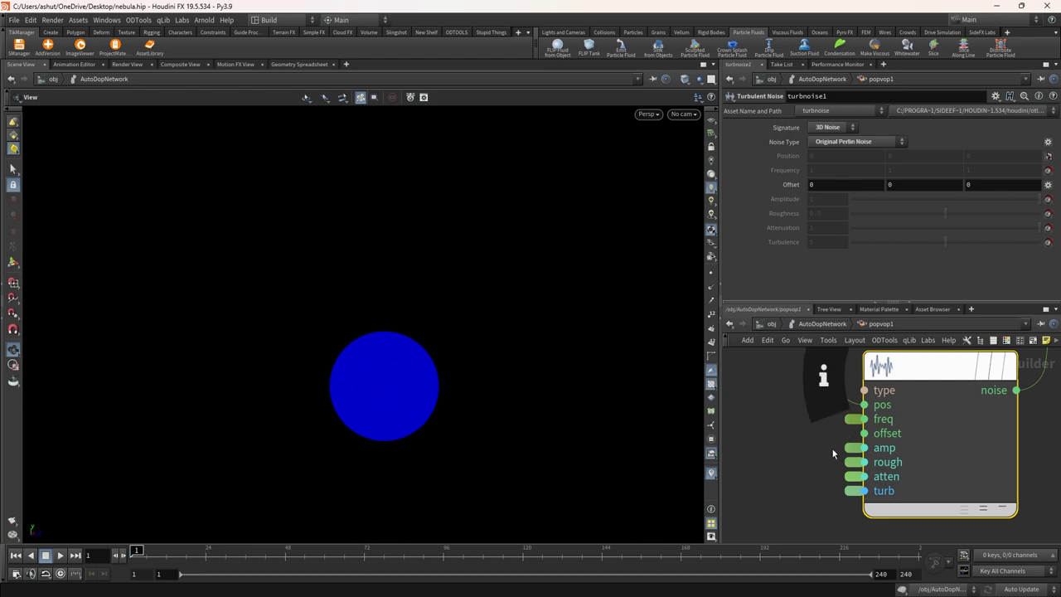
In AutoDopNetwork, insert a POP Force between source_surface_from_SRC and popvop1 and set its noise Amplitude to 4
{"action": "middle_click_drag", "start_coordinate": [833, 453], "coordinate": [800, 486]}
{"action": "left_click", "coordinate": [814, 324]}
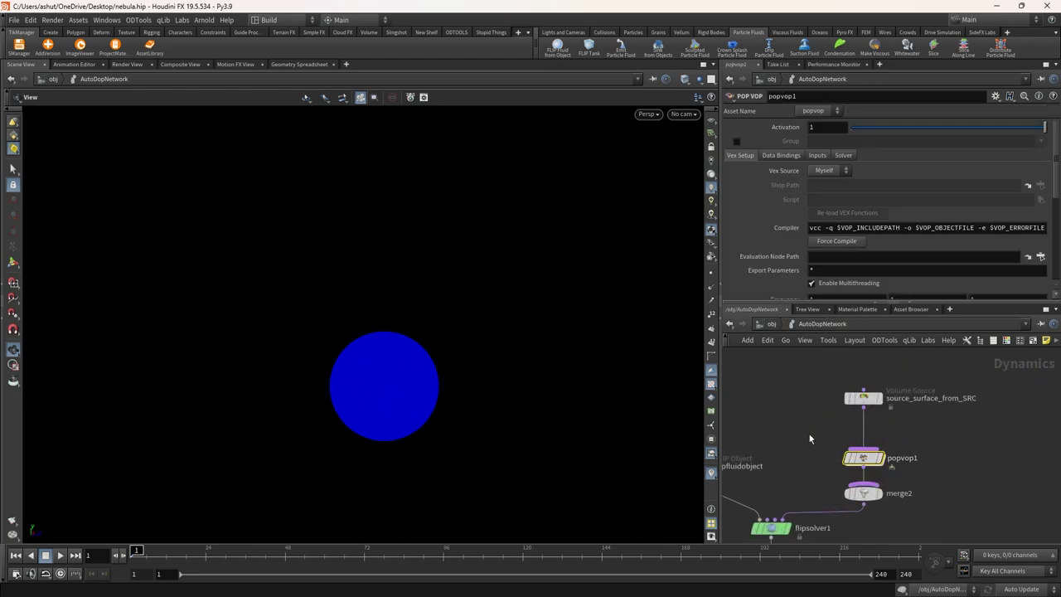
{"action": "scroll", "coordinate": [804, 249], "scroll_direction": "down", "scroll_amount": 5}
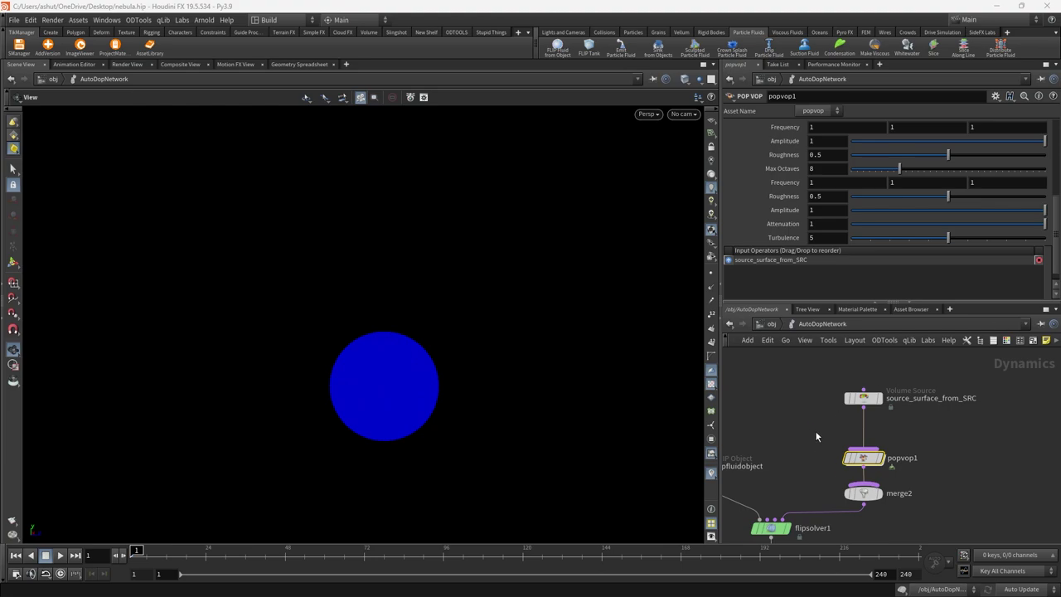
{"action": "key", "text": "Tab"}
{"action": "type", "text": "pop for"}
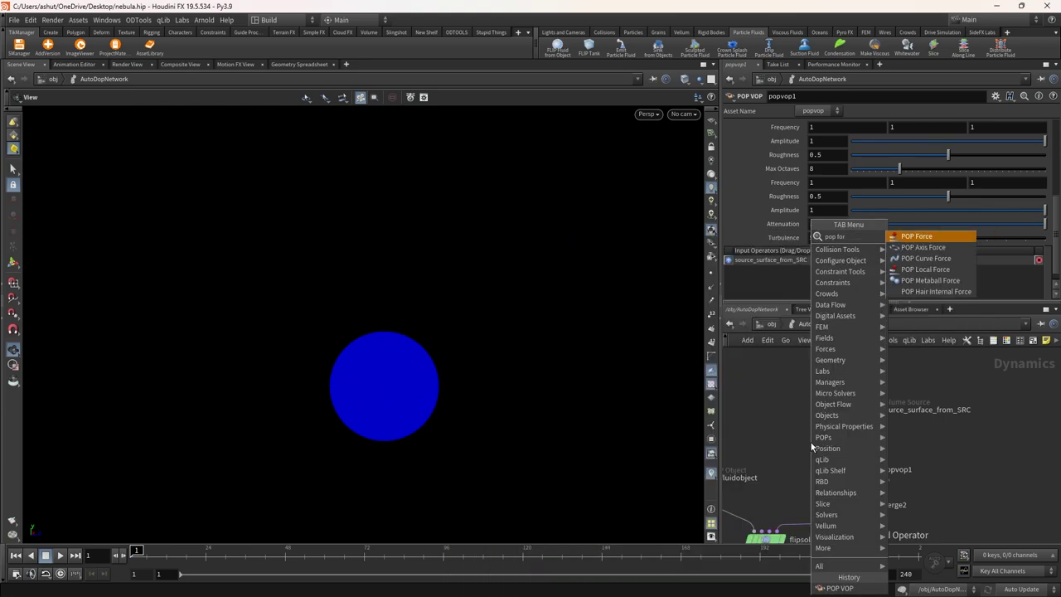
{"action": "key", "text": "Return"}
{"action": "left_click", "coordinate": [859, 442]}
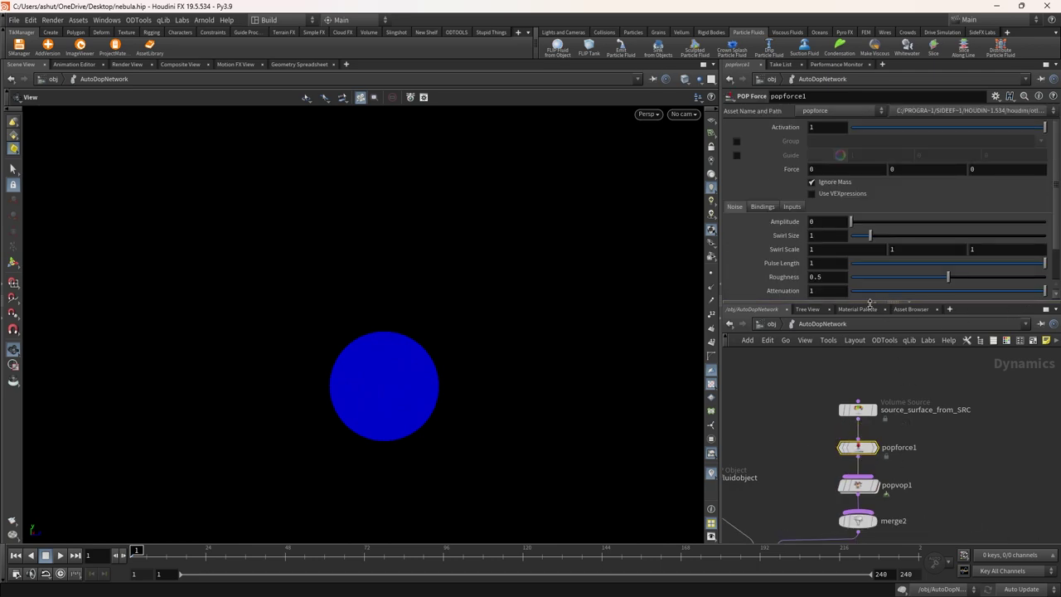
{"action": "left_click_drag", "start_coordinate": [812, 236], "coordinate": [795, 246]}
{"action": "type", "text": "4"}
{"action": "left_click", "coordinate": [792, 426]}
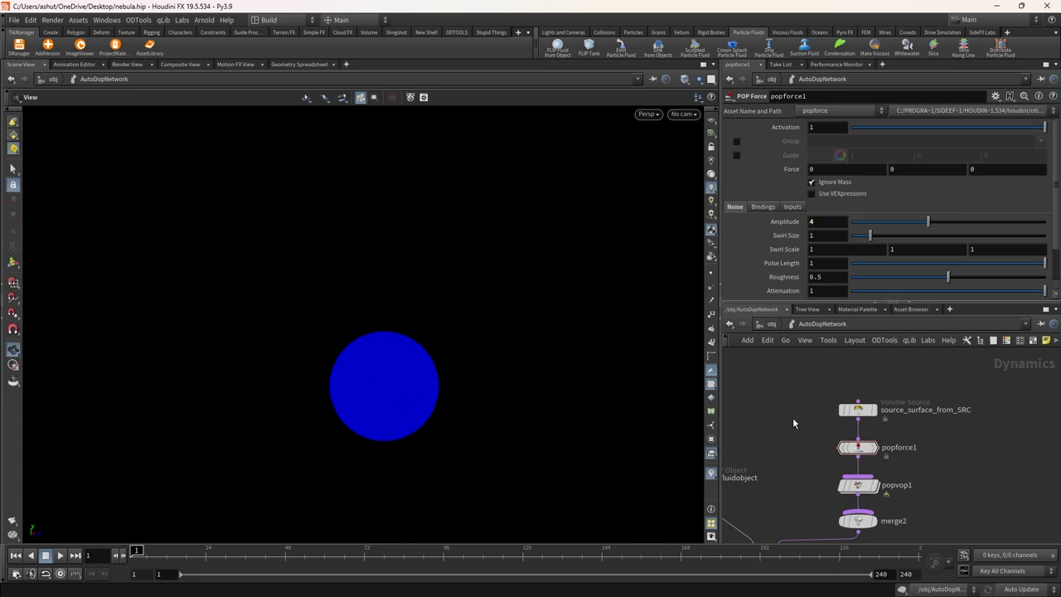
Leave AutoDopNetwork for the object level and open the particle_fluid geometry network
{"action": "key", "text": "u"}
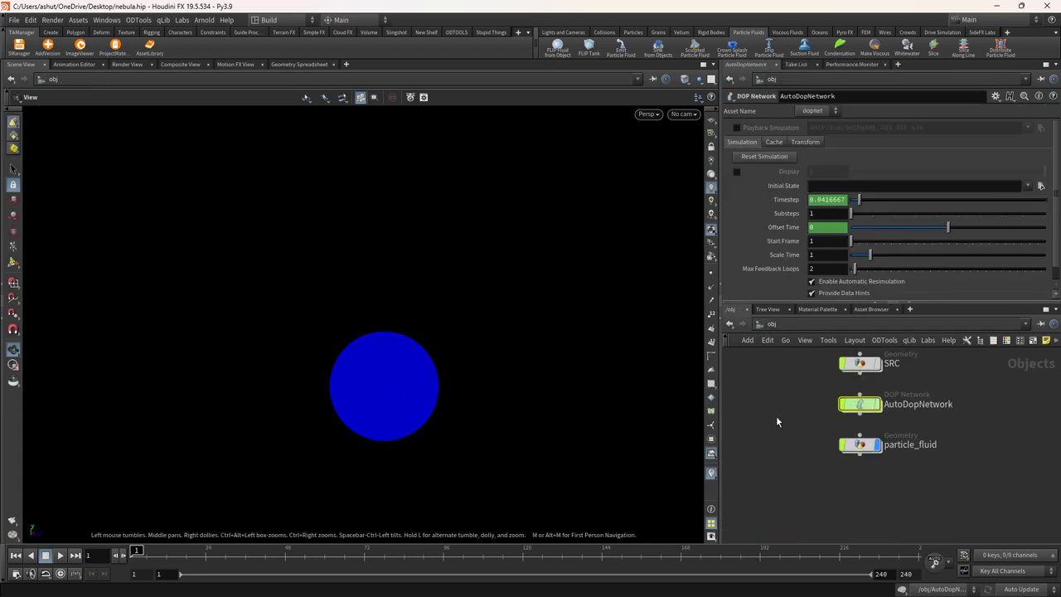
{"action": "middle_click_drag", "start_coordinate": [775, 423], "coordinate": [791, 408]}
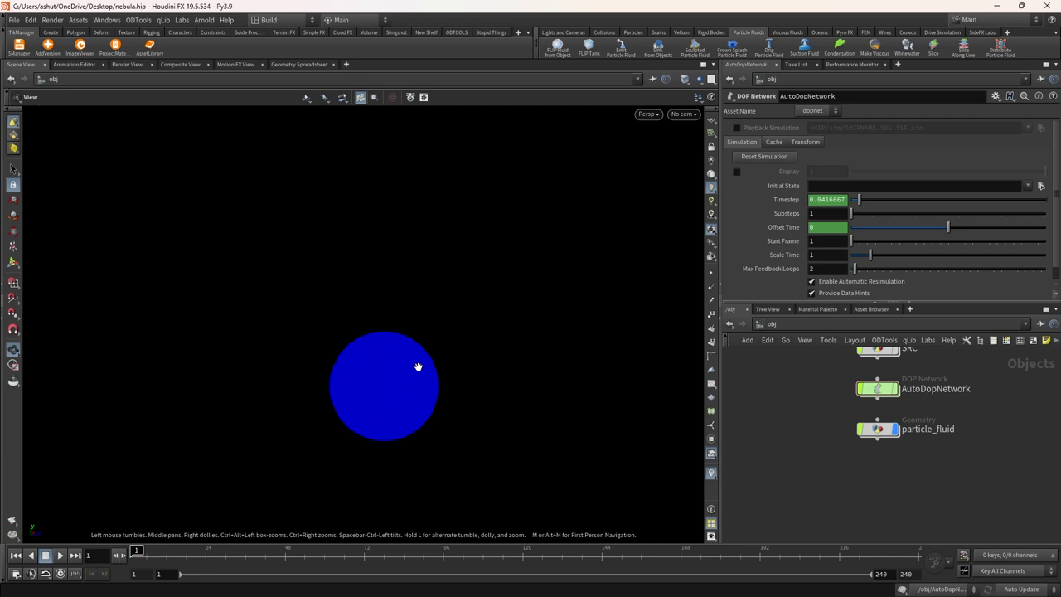
{"action": "scroll", "coordinate": [418, 367], "scroll_direction": "down", "scroll_amount": 1}
{"action": "key", "text": "space+g"}
{"action": "middle_click_drag", "start_coordinate": [410, 398], "coordinate": [392, 415]}
{"action": "scroll", "coordinate": [398, 406], "scroll_direction": "down", "scroll_amount": 4}
{"action": "double_click", "coordinate": [878, 430]}
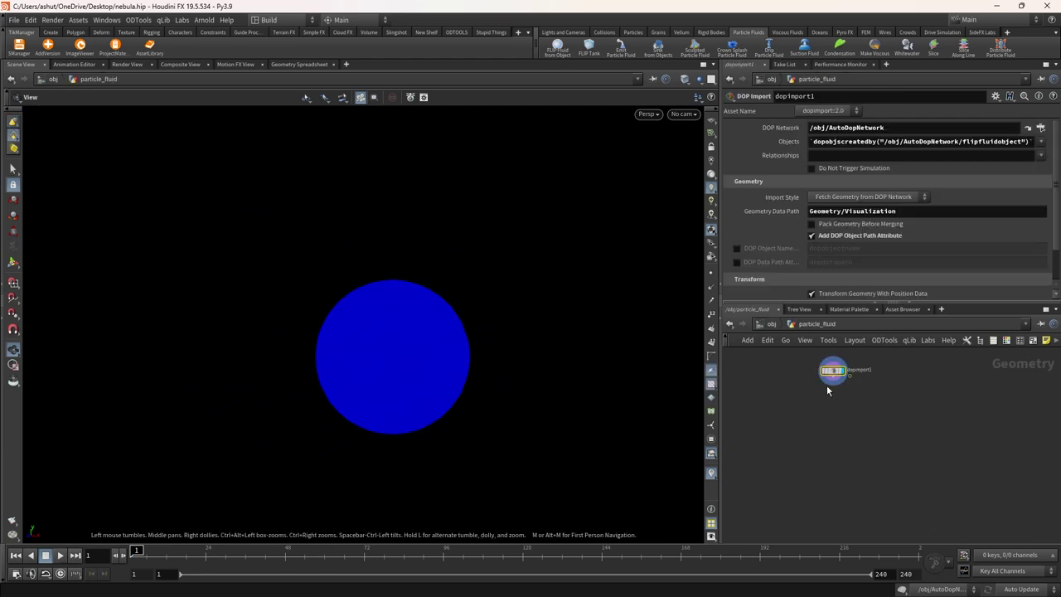
{"action": "scroll", "coordinate": [832, 375], "scroll_direction": "up", "scroll_amount": 4}
{"action": "key", "text": "space+g"}
{"action": "scroll", "coordinate": [407, 351], "scroll_direction": "down", "scroll_amount": 2}
{"action": "middle_click_drag", "start_coordinate": [407, 350], "coordinate": [456, 299]}
{"action": "scroll", "coordinate": [884, 430], "scroll_direction": "down", "scroll_amount": 2}
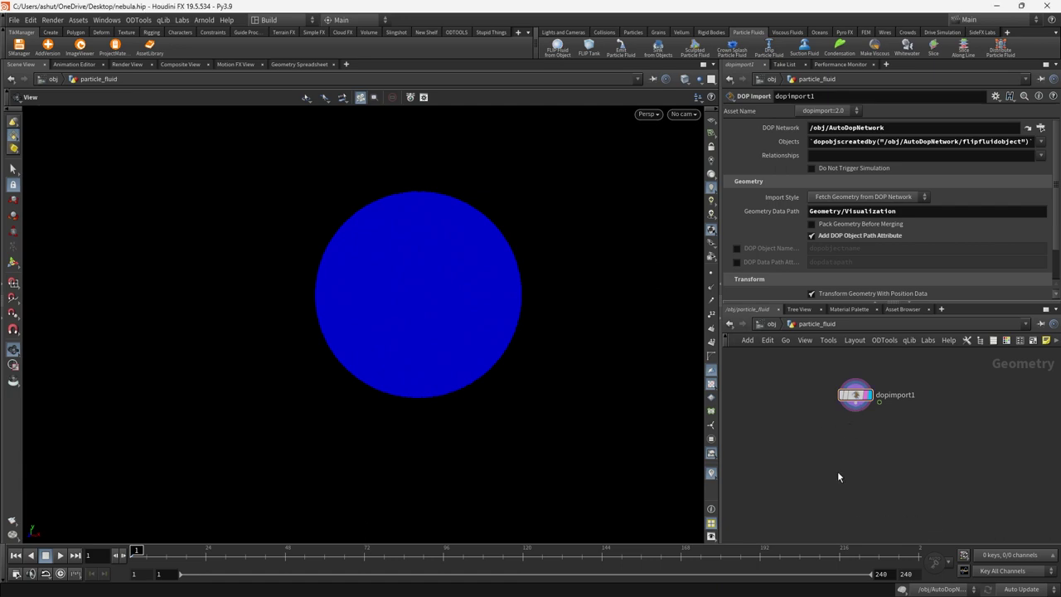
Play the simulation for several frames, stop it, and examine the fluid's shape with the added noise and force
{"action": "left_click", "coordinate": [61, 555]}
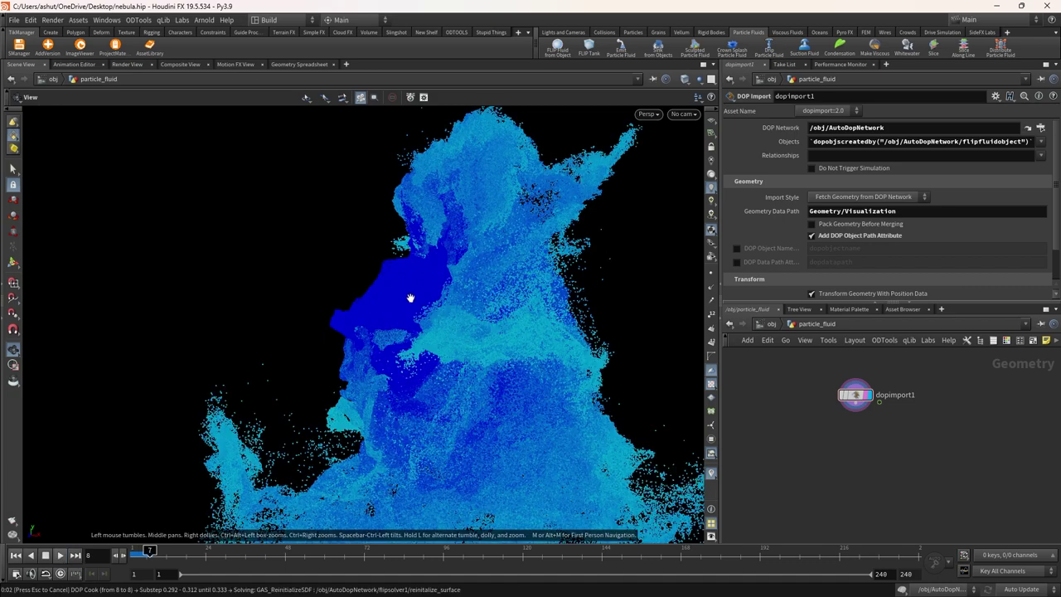
{"action": "key", "text": "Escape"}
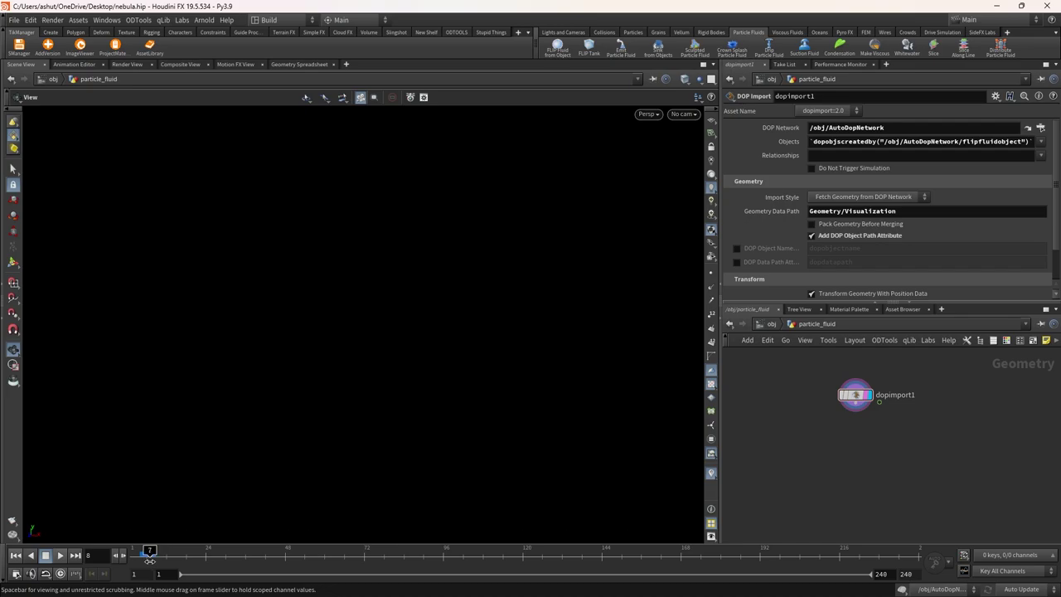
{"action": "key", "text": "space+f"}
{"action": "left_click_drag", "start_coordinate": [353, 374], "coordinate": [185, 327]}
{"action": "scroll", "coordinate": [849, 391], "scroll_direction": "up", "scroll_amount": 4}
Append a Color node to dopimport1 and make it the displayed node
{"action": "left_click_drag", "start_coordinate": [861, 414], "coordinate": [864, 476]}
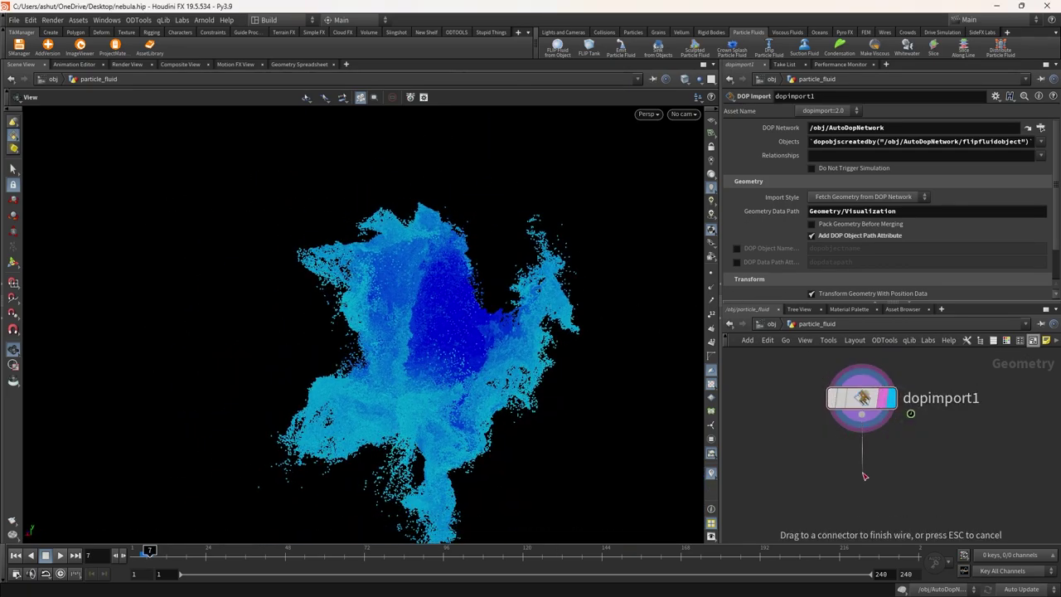
{"action": "key", "text": "Tab"}
{"action": "type", "text": "color"}
{"action": "key", "text": "Return"}
{"action": "scroll", "coordinate": [863, 472], "scroll_direction": "up", "scroll_amount": 4}
{"action": "left_click", "coordinate": [912, 470]}
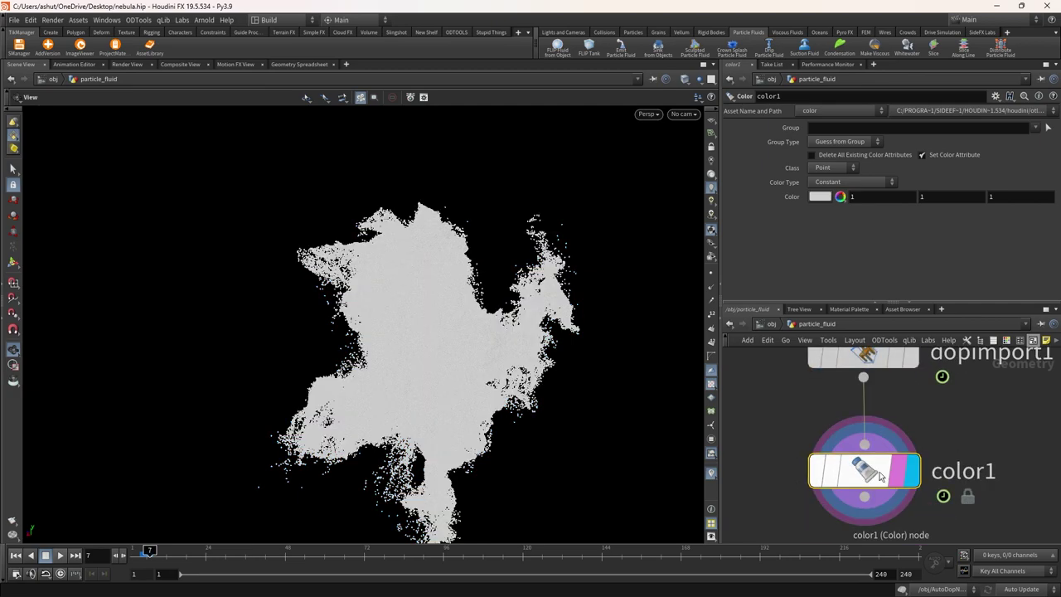
Set color1's Color Type to Ramp from Attribute and choose age as the attribute
{"action": "left_click", "coordinate": [852, 181]}
{"action": "left_click", "coordinate": [839, 225]}
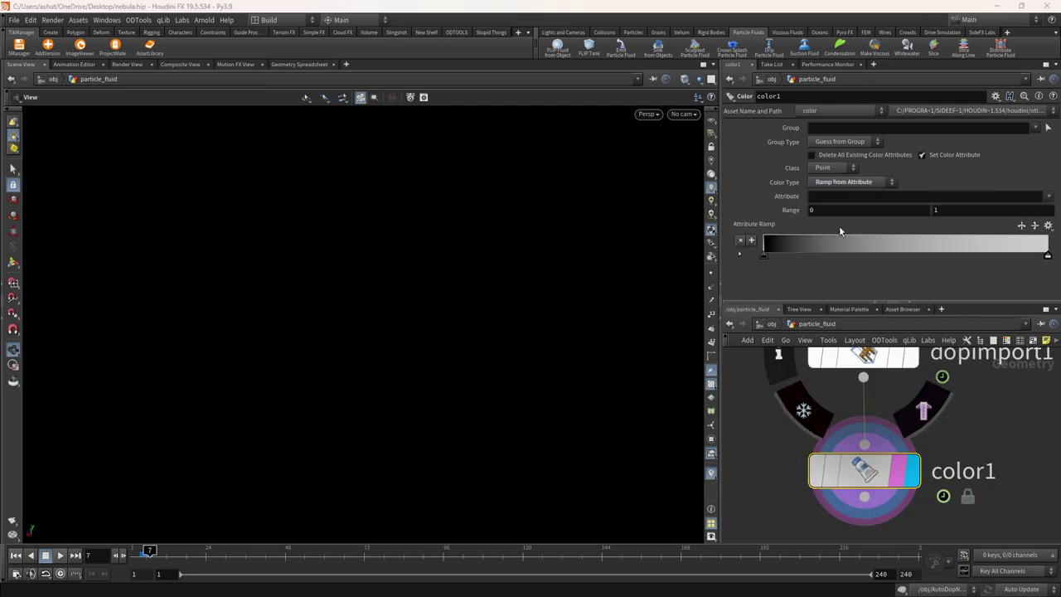
{"action": "left_click", "coordinate": [1019, 199]}
{"action": "left_click", "coordinate": [1013, 240]}
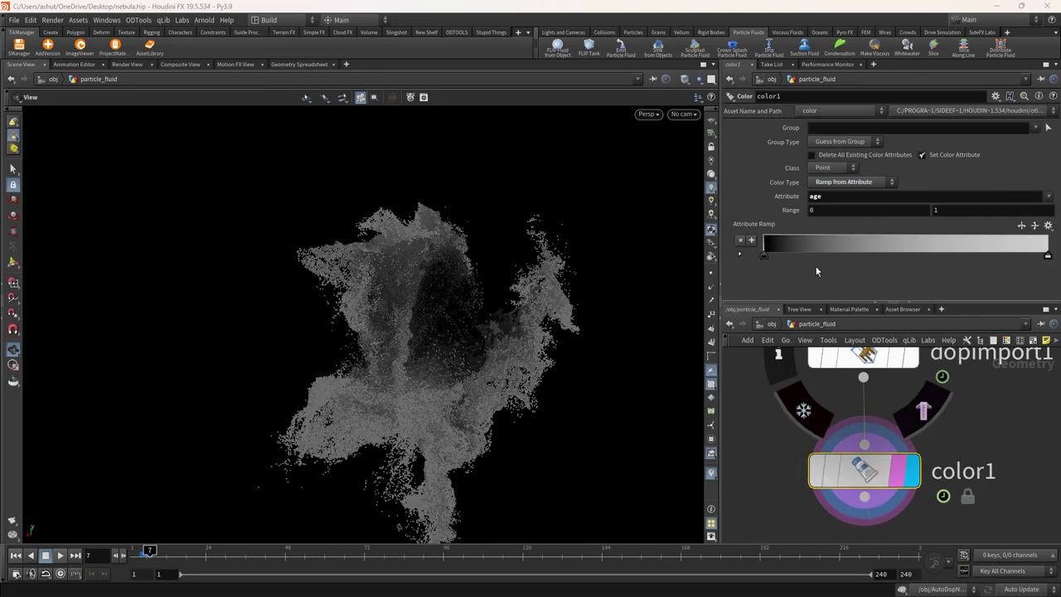
Set color1's attribute range to -0.1 minimum and 0.15 maximum
{"action": "left_click_drag", "start_coordinate": [819, 211], "coordinate": [795, 214]}
{"action": "type", "text": "-0.1"}
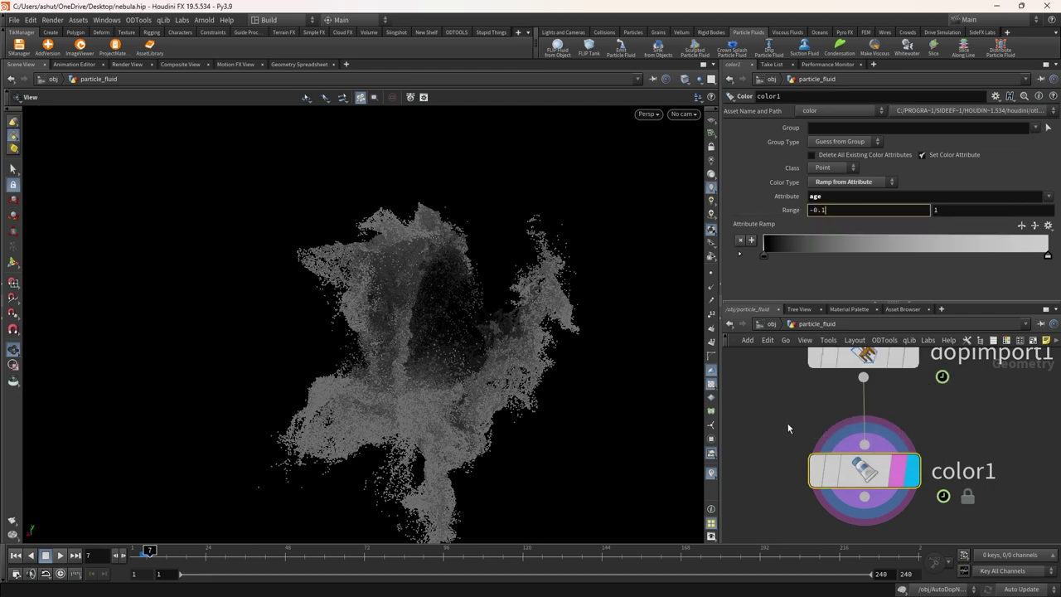
{"action": "key", "text": "Return"}
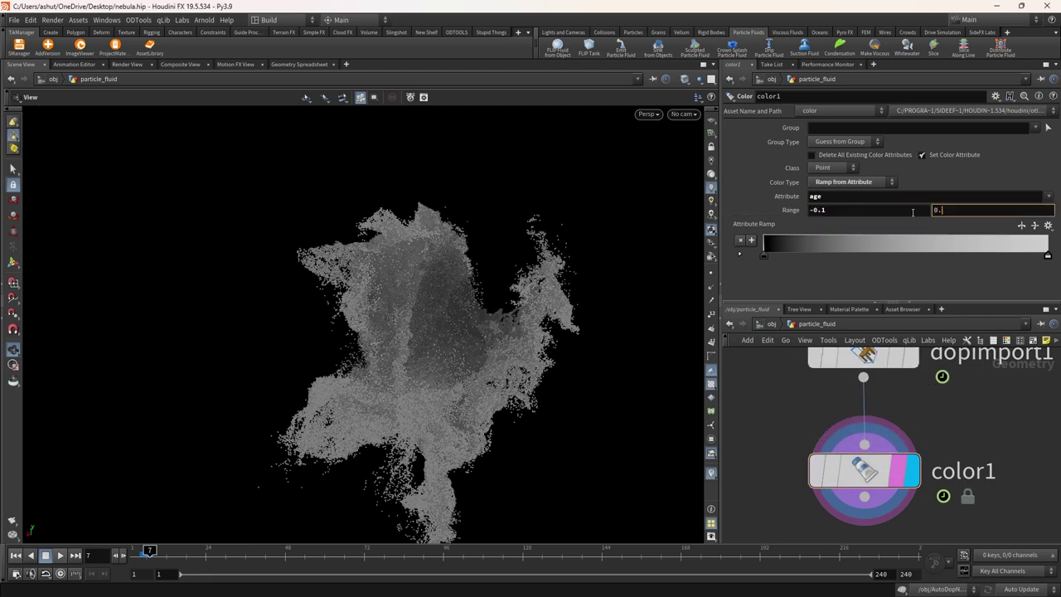
{"action": "key", "text": "Return"}
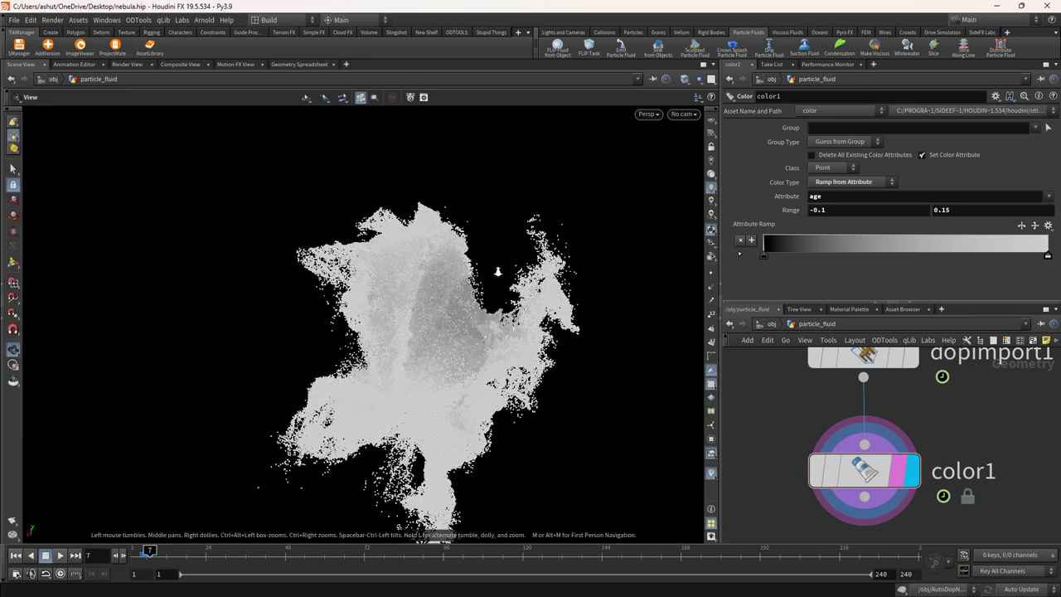
Build a multicolored age ramp with cyan, purple, yellow and red stops, set the range minimum to -0.01, and save the scene
{"action": "scroll", "coordinate": [498, 271], "scroll_direction": "down", "scroll_amount": 3}
{"action": "double_click", "coordinate": [764, 256]}
{"action": "left_click", "coordinate": [914, 143]}
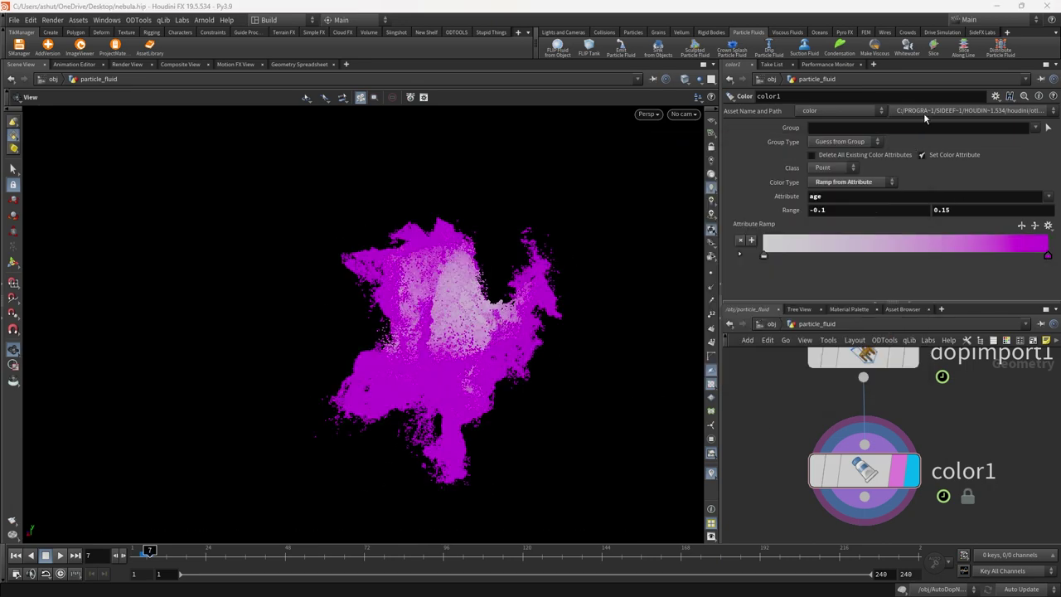
{"action": "double_click", "coordinate": [1047, 256]}
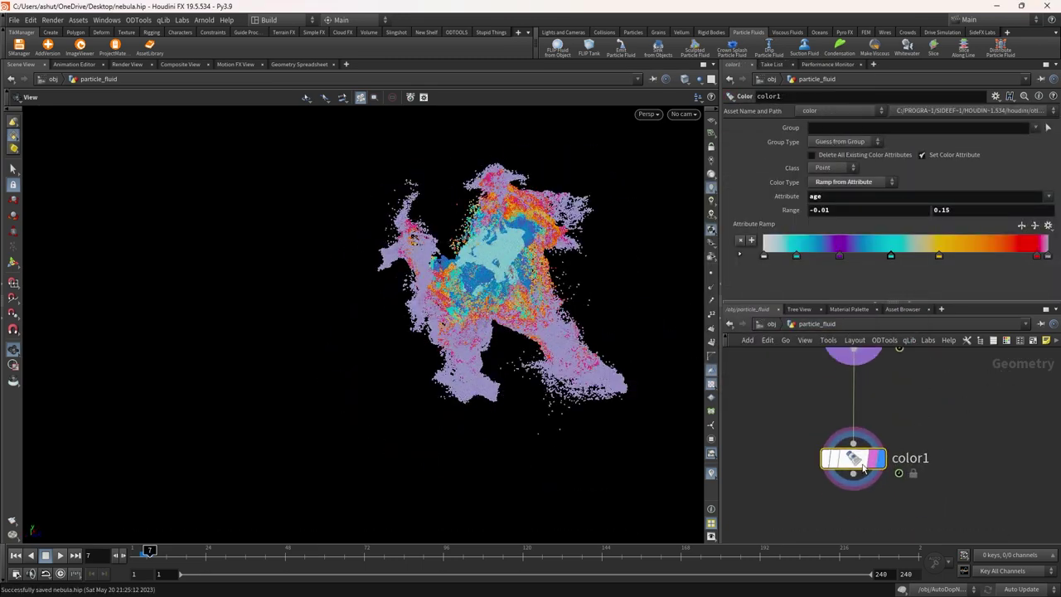
{"action": "key", "text": "ctrl+s"}
Append an Attribute Wrangle node to color1
{"action": "left_click", "coordinate": [796, 429]}
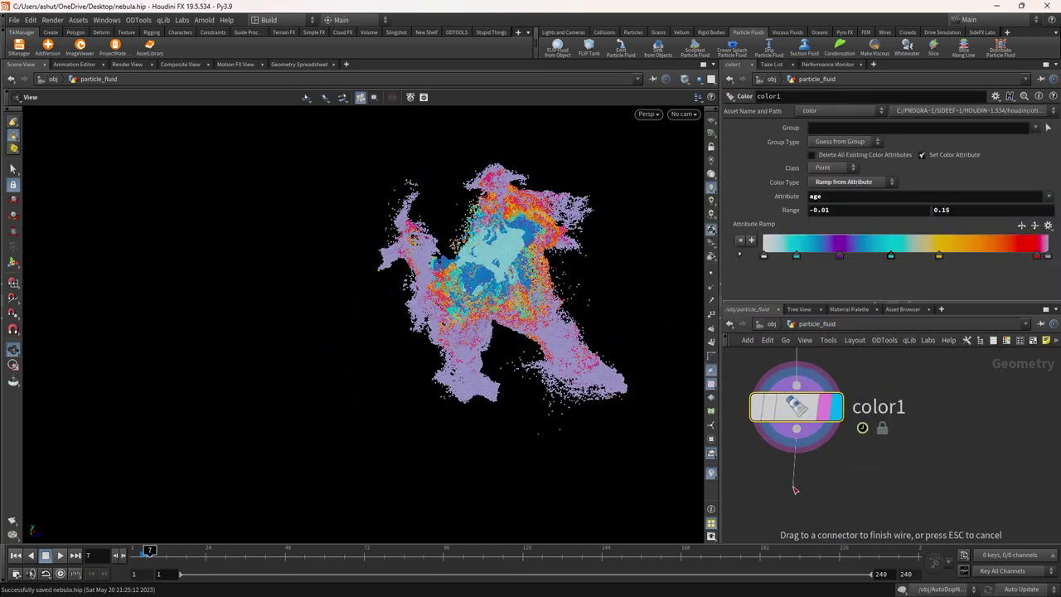
{"action": "left_click", "coordinate": [790, 483]}
{"action": "type", "text": "at w"}
{"action": "key", "text": "Return"}
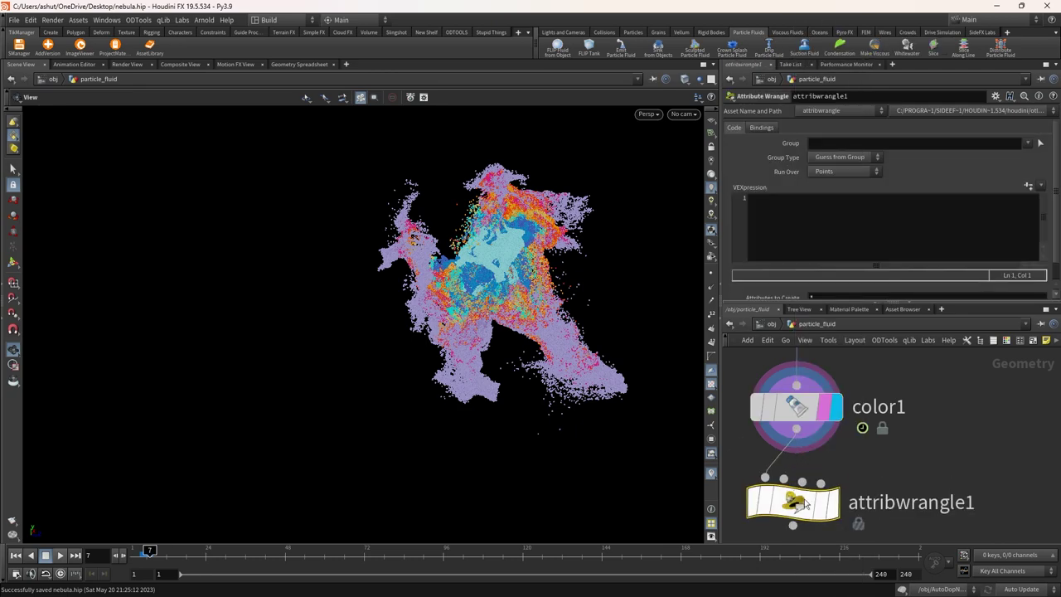
{"action": "left_click", "coordinate": [845, 241]}
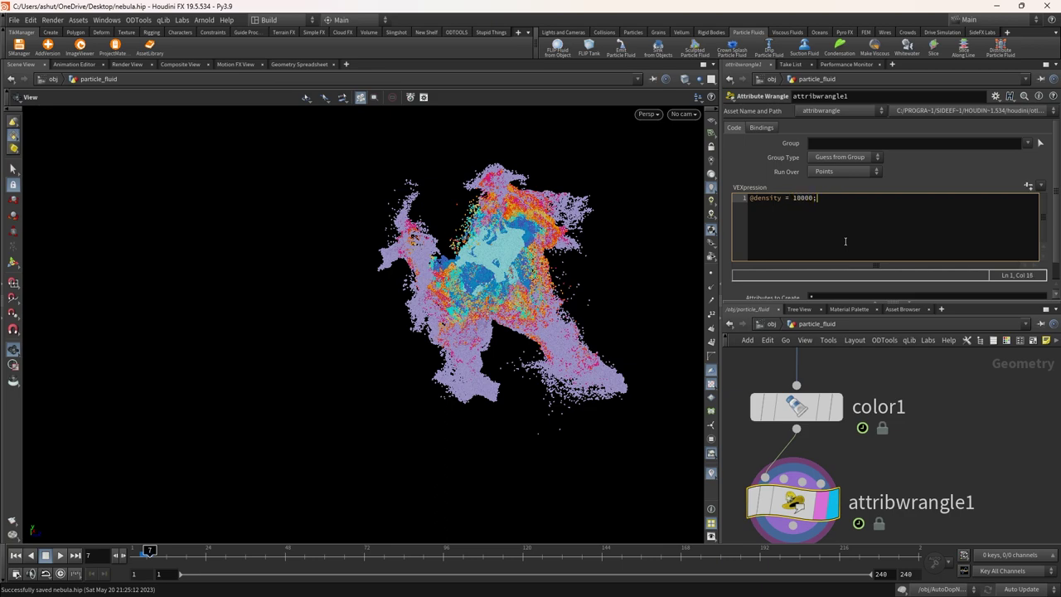
{"action": "left_click", "coordinate": [801, 198]}
{"action": "scroll", "coordinate": [495, 242], "scroll_direction": "up", "scroll_amount": 3}
{"action": "scroll", "coordinate": [870, 460], "scroll_direction": "down", "scroll_amount": 3}
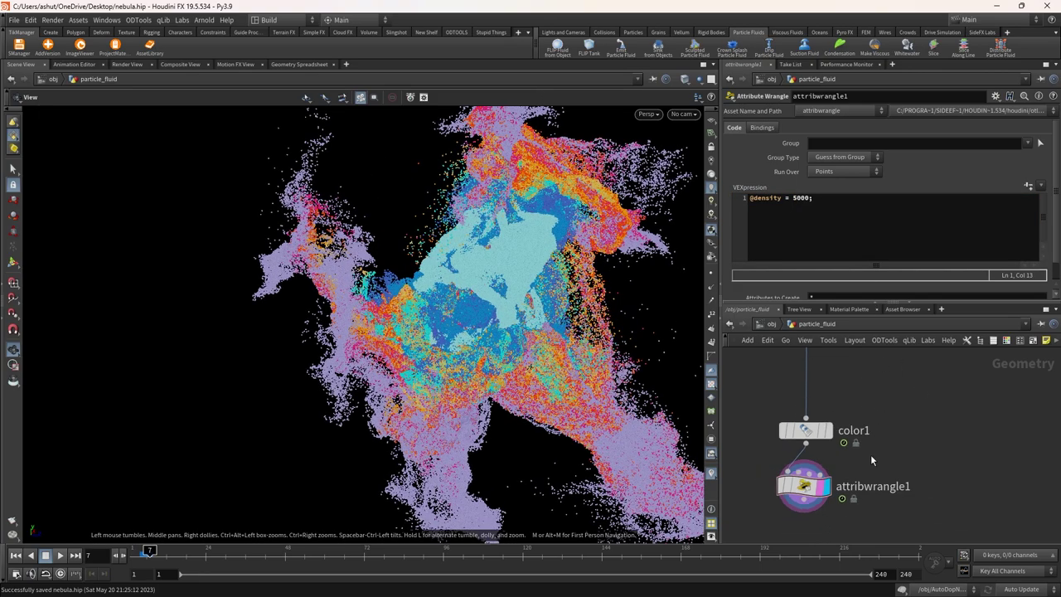
Append an Attribute Randomize node to attribwrangle1, make it the displayed node, and save the scene
{"action": "left_click", "coordinate": [840, 420]}
{"action": "key", "text": "Tab"}
{"action": "type", "text": "at ra"}
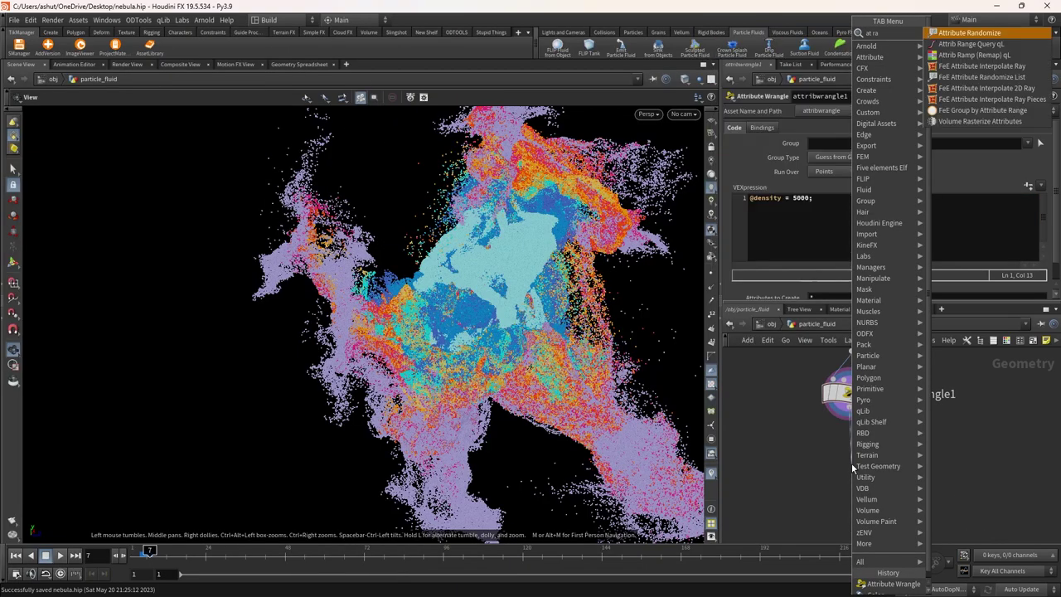
{"action": "key", "text": "Return"}
{"action": "left_click", "coordinate": [852, 466]}
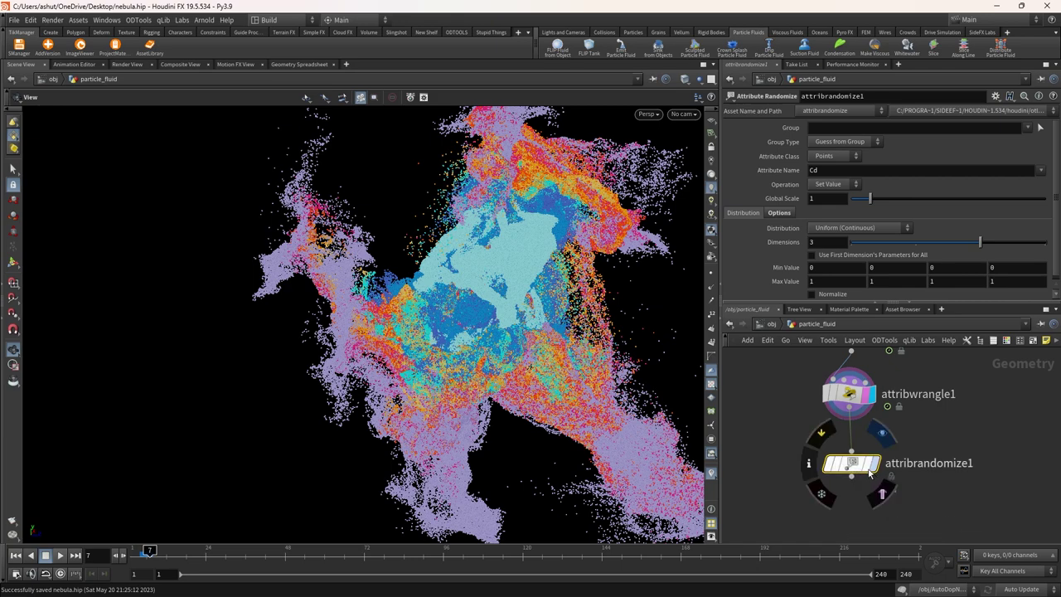
{"action": "left_click", "coordinate": [874, 464]}
{"action": "key", "text": "ctrl+s"}
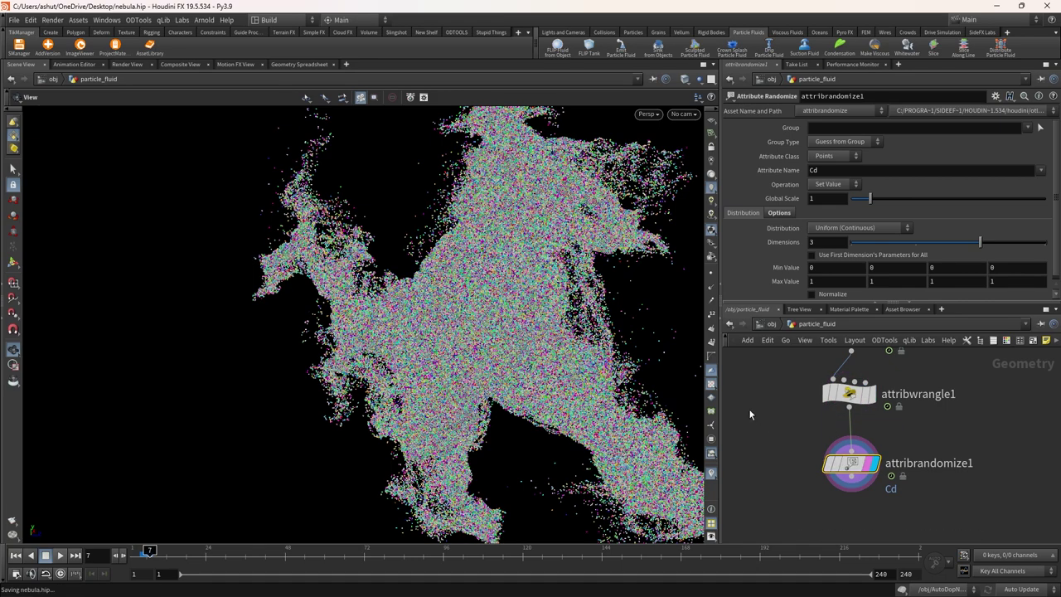
Set attribrandomize1's Attribute Name to pscale
{"action": "double_click", "coordinate": [815, 170]}
{"action": "type", "text": "psca"}
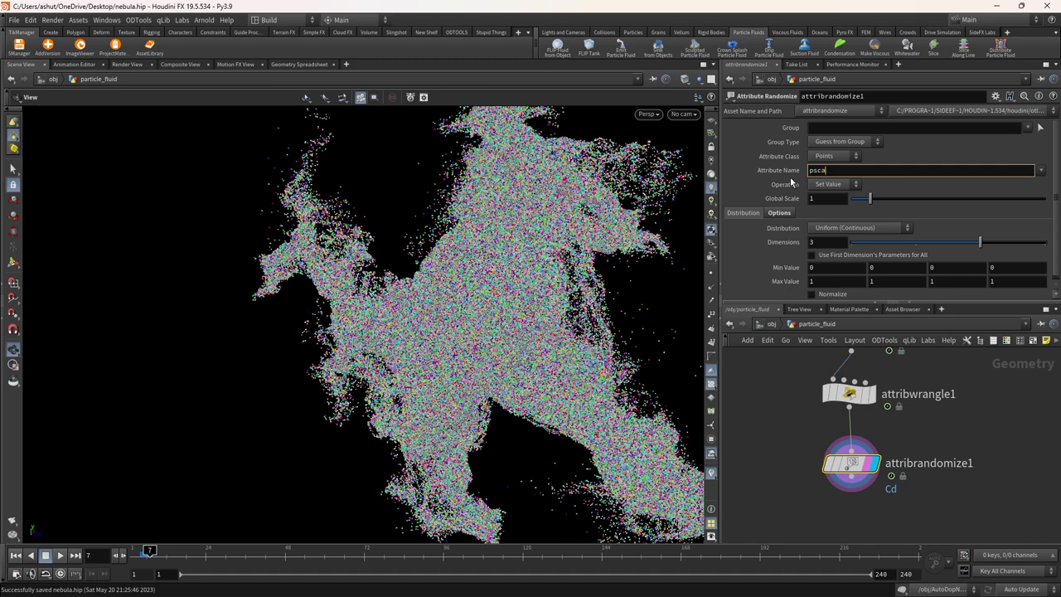
{"action": "type", "text": "le"}
{"action": "key", "text": "Return"}
{"action": "left_click", "coordinate": [780, 214]}
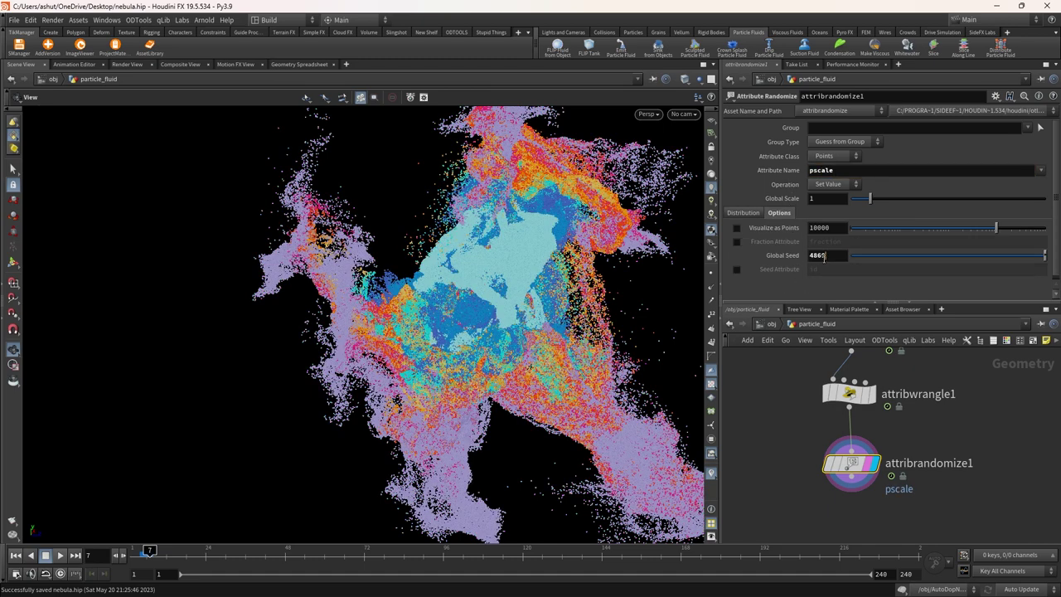
{"action": "left_click", "coordinate": [744, 213]}
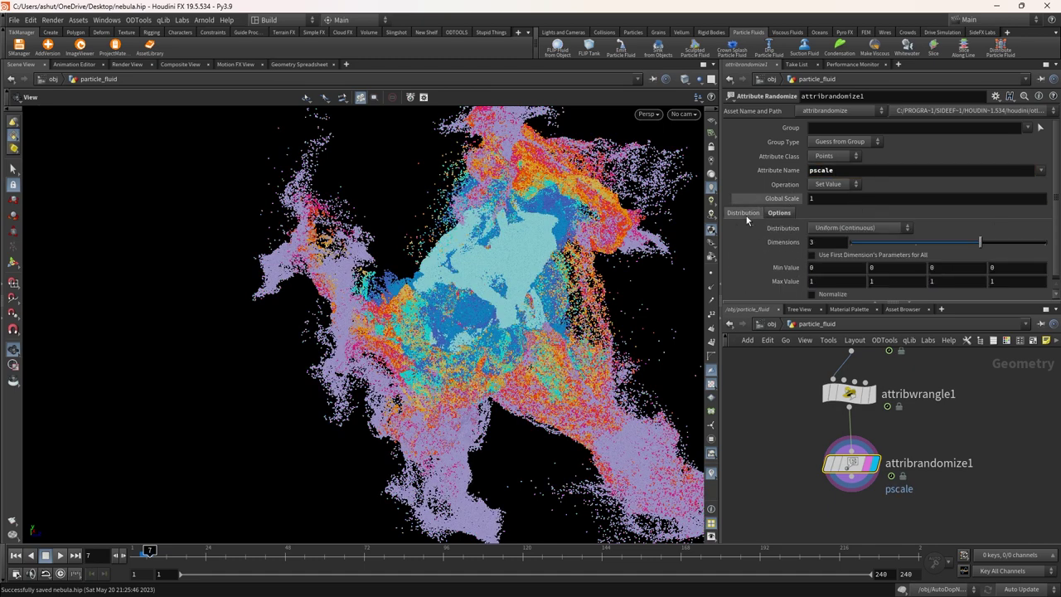
Set the pscale distribution to Custom Ramp with 1 dimension, fitting value 0 to 0.0001 and value 1 to 0.002
{"action": "left_click", "coordinate": [860, 227]}
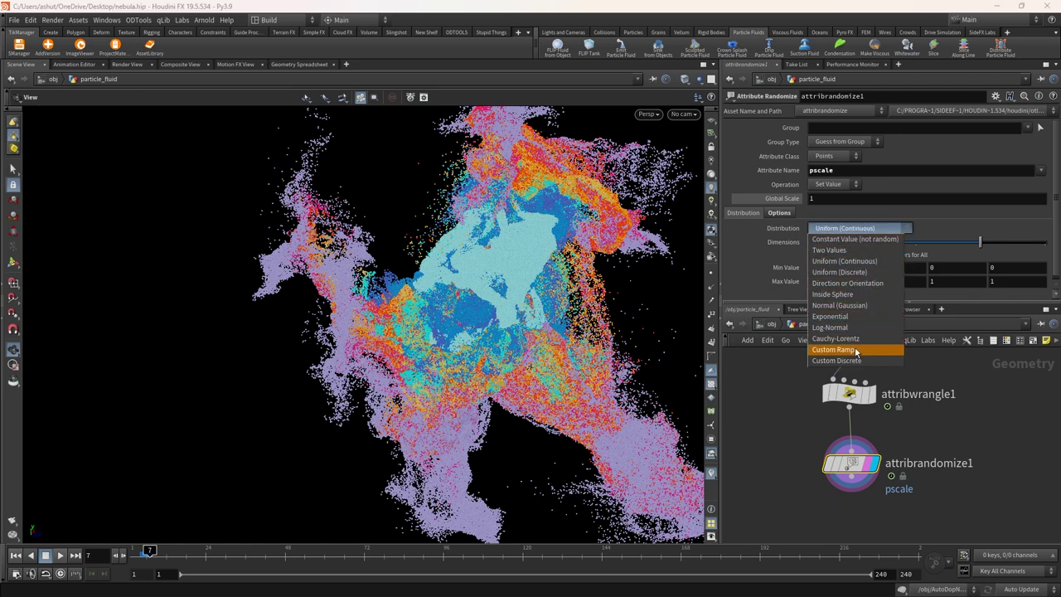
{"action": "left_click", "coordinate": [835, 349]}
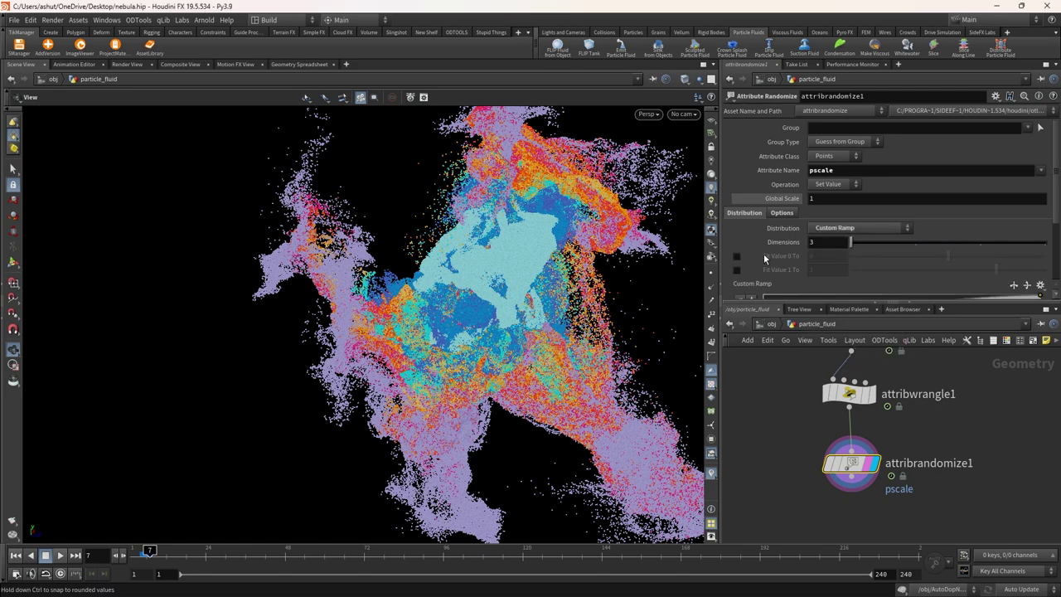
{"action": "left_click", "coordinate": [737, 270]}
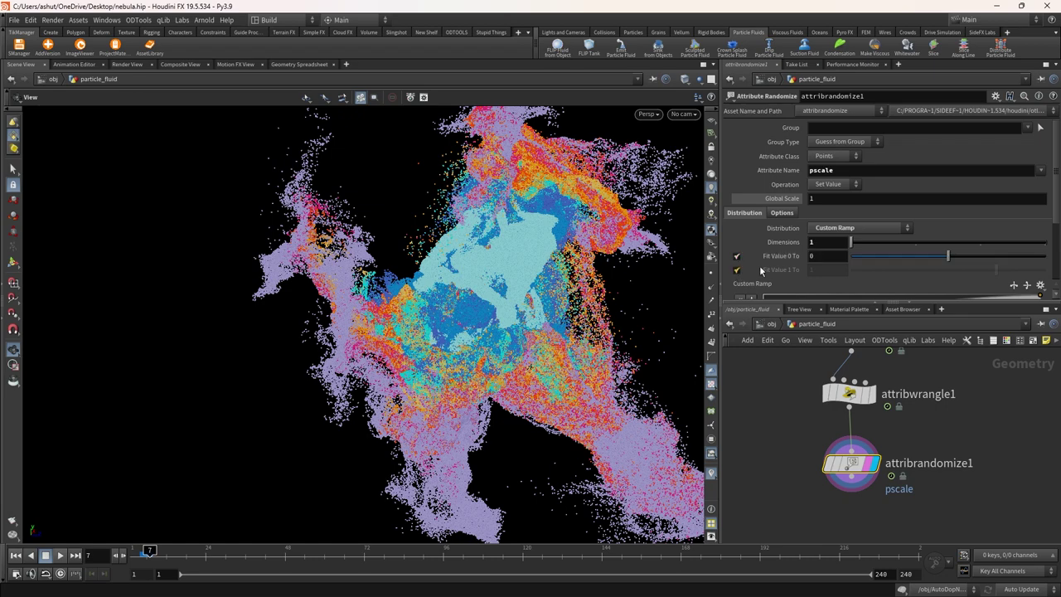
{"action": "left_click", "coordinate": [812, 257]}
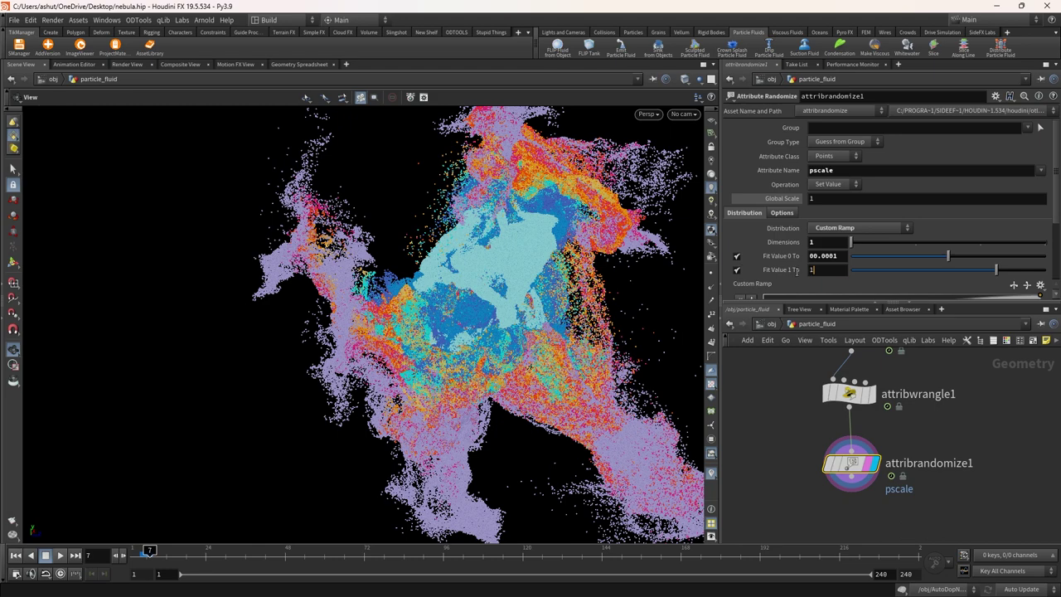
{"action": "type", "text": "0.002"}
{"action": "key", "text": "Return"}
{"action": "scroll", "coordinate": [556, 258], "scroll_direction": "down", "scroll_amount": 2}
{"action": "scroll", "coordinate": [793, 264], "scroll_direction": "down", "scroll_amount": 2}
Append a Volume Rasterize Attributes node below attribrandomize1 and make it the displayed node
{"action": "left_click_drag", "start_coordinate": [531, 248], "coordinate": [523, 245]}
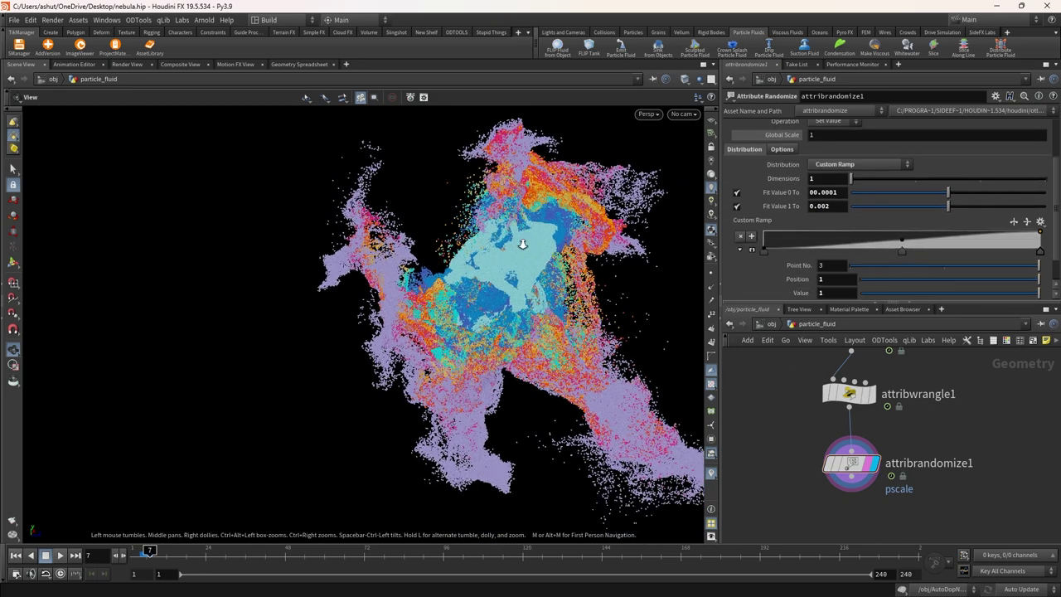
{"action": "scroll", "coordinate": [523, 244], "scroll_direction": "down", "scroll_amount": 3}
{"action": "scroll", "coordinate": [929, 374], "scroll_direction": "down", "scroll_amount": 2}
{"action": "middle_click_drag", "start_coordinate": [929, 450], "coordinate": [910, 472]}
{"action": "left_click_drag", "start_coordinate": [899, 471], "coordinate": [863, 372]}
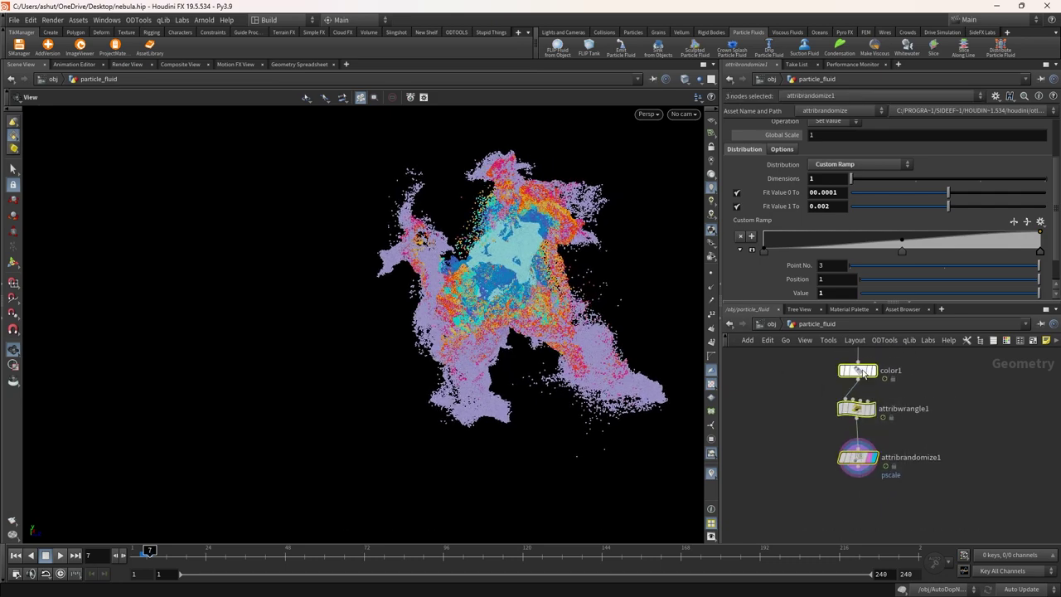
{"action": "left_click", "coordinate": [857, 457]}
{"action": "key", "text": "Tab"}
{"action": "type", "text": "v ra"}
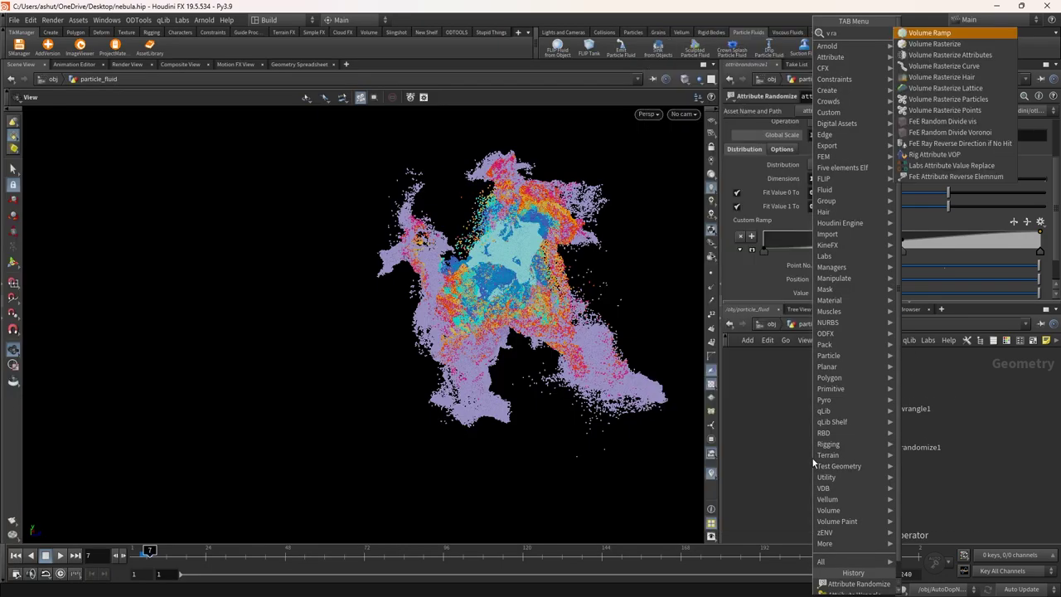
{"action": "key", "text": "Down"}
{"action": "key", "text": "Down"}
{"action": "key", "text": "Return"}
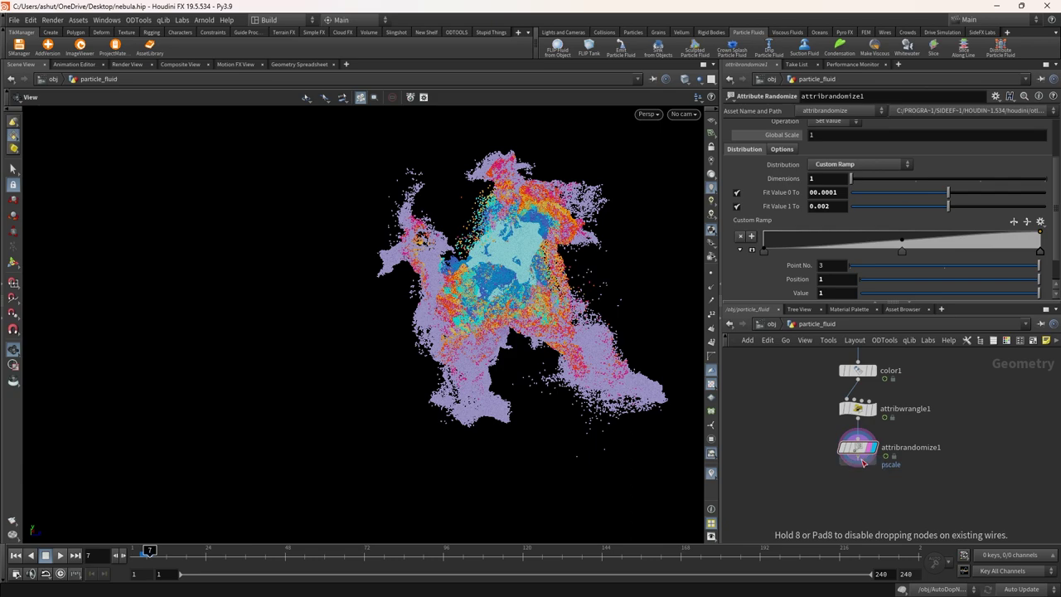
{"action": "left_click", "coordinate": [878, 497]}
In the viewport's display options, set 3D textures to 16b HDR only with a 512 resolution limit
{"action": "key", "text": "d"}
{"action": "left_click", "coordinate": [328, 208]}
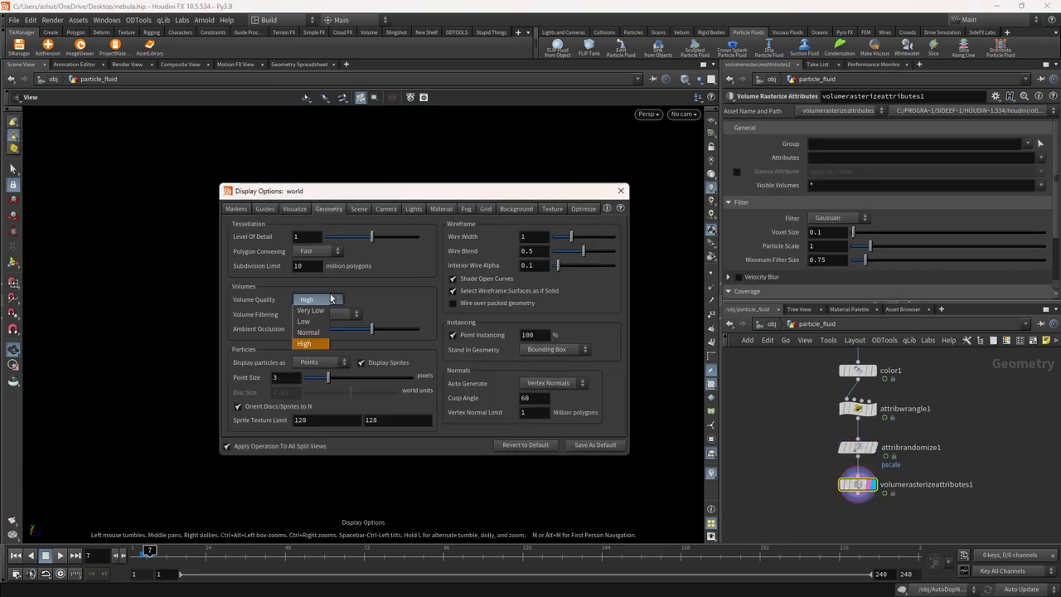
{"action": "left_click", "coordinate": [552, 208]}
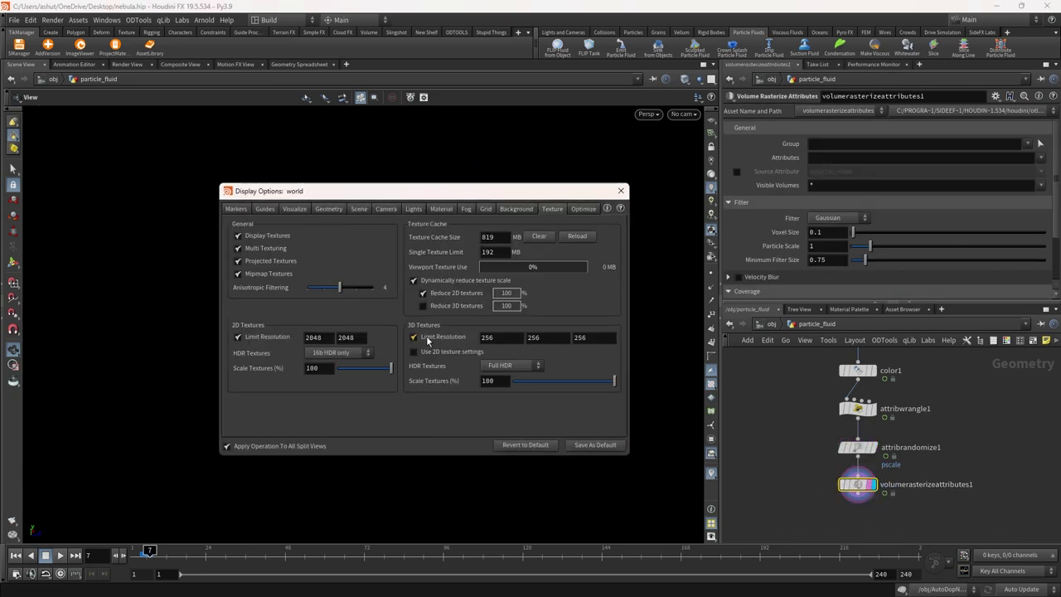
{"action": "left_click", "coordinate": [511, 365]}
{"action": "left_click", "coordinate": [504, 389]}
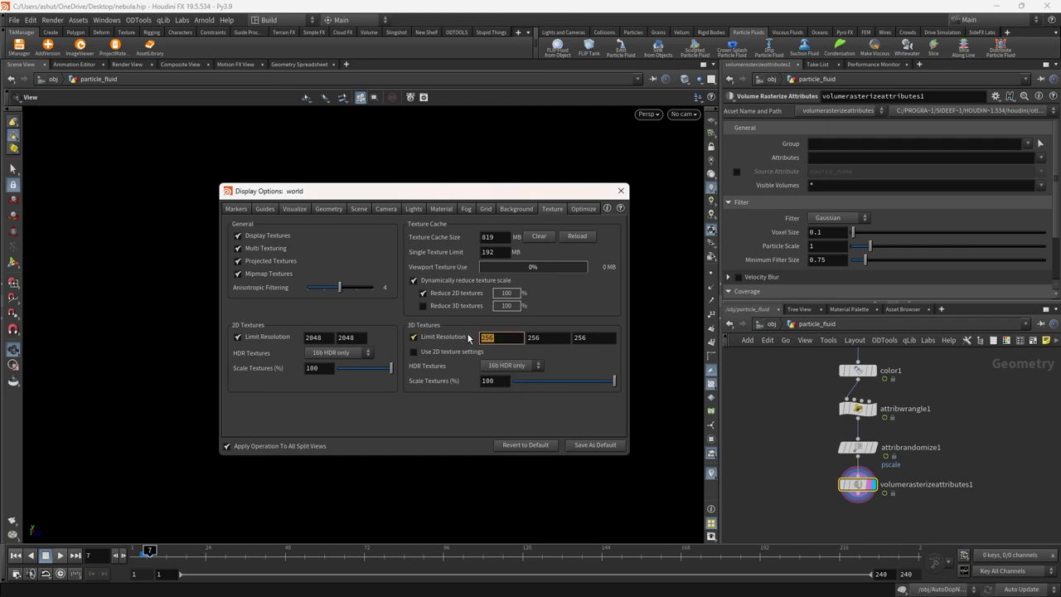
{"action": "type", "text": "512"}
{"action": "key", "text": "Return"}
{"action": "left_click", "coordinate": [620, 191]}
Set volumerasterizeattributes1's Attributes to density and Cd, undoing any wrongly added attribute
{"action": "middle_click_drag", "start_coordinate": [810, 464], "coordinate": [805, 427]}
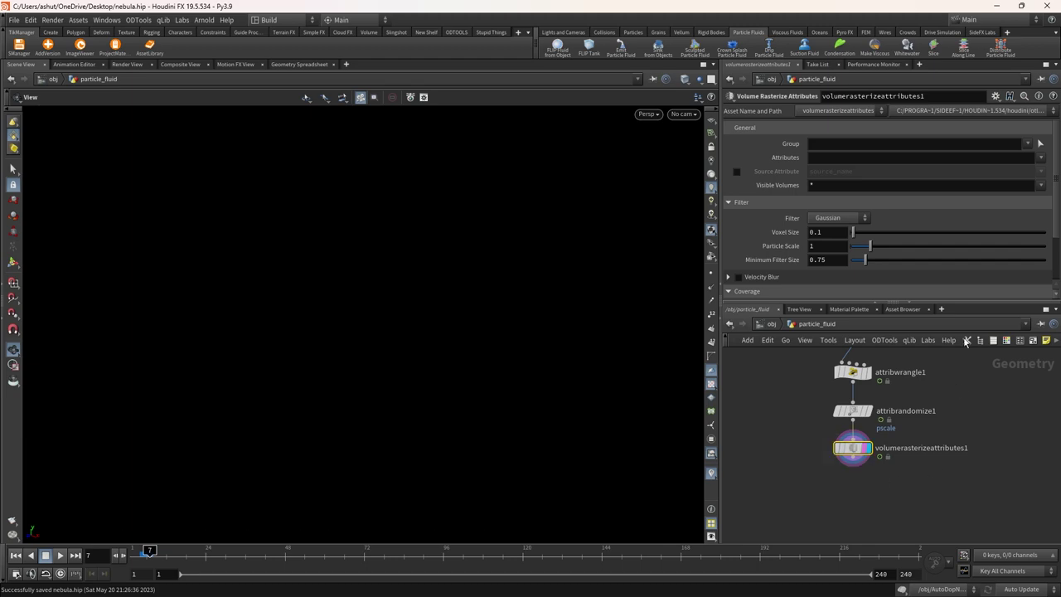
{"action": "left_click", "coordinate": [1041, 158]}
{"action": "left_click", "coordinate": [1031, 201]}
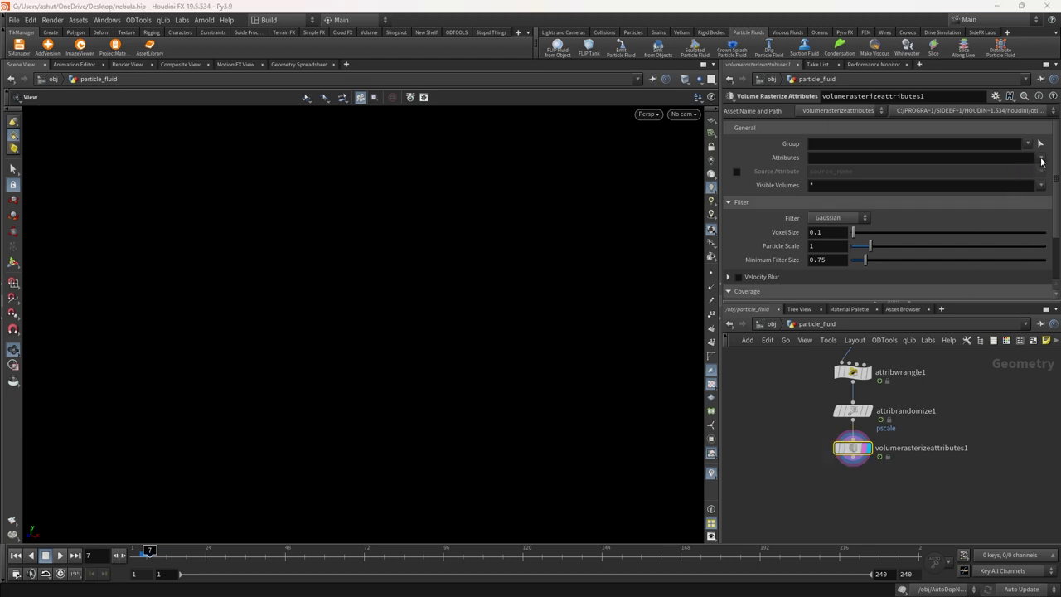
{"action": "left_click", "coordinate": [1041, 162]}
{"action": "left_click", "coordinate": [1020, 194]}
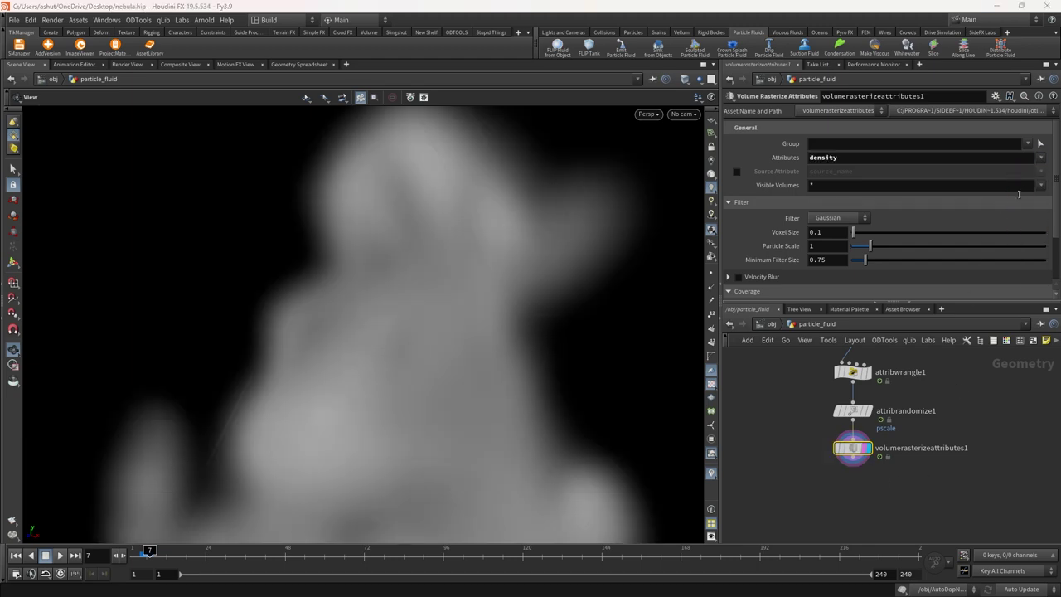
{"action": "key", "text": "ctrl+z"}
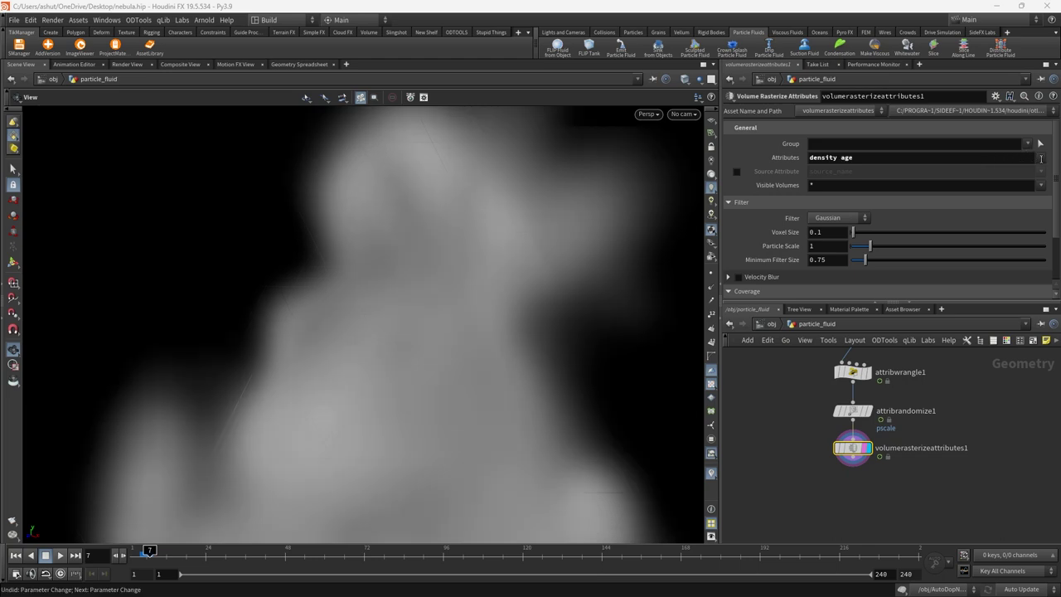
{"action": "left_click", "coordinate": [1040, 157]}
{"action": "left_click", "coordinate": [1024, 170]}
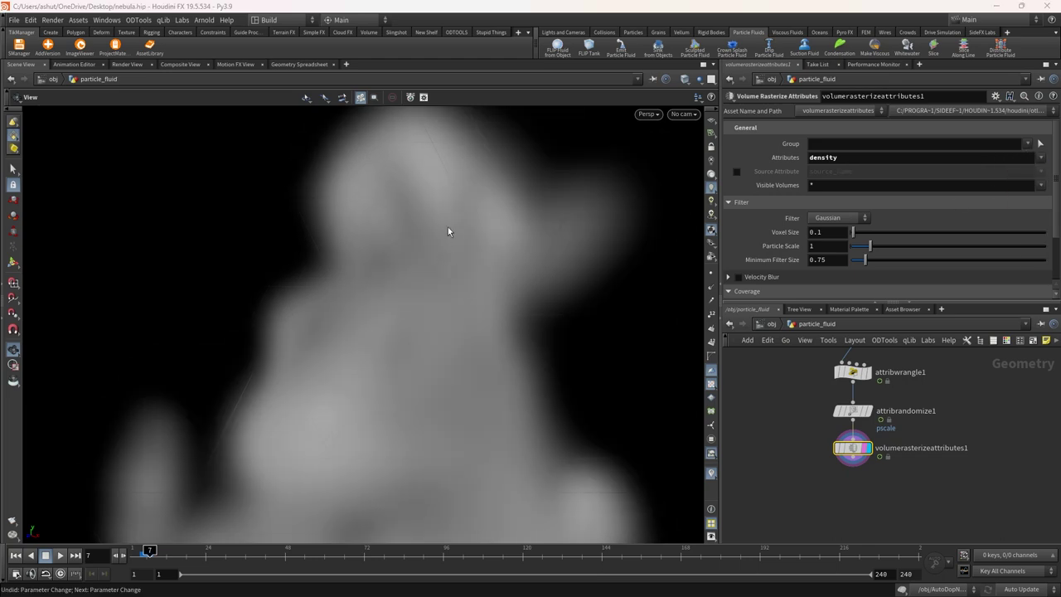
Set the rasterized volume's Voxel Size to 0.0075 and examine its detail from several angles
{"action": "scroll", "coordinate": [470, 180], "scroll_direction": "down", "scroll_amount": 10}
{"action": "left_click_drag", "start_coordinate": [424, 287], "coordinate": [483, 201]}
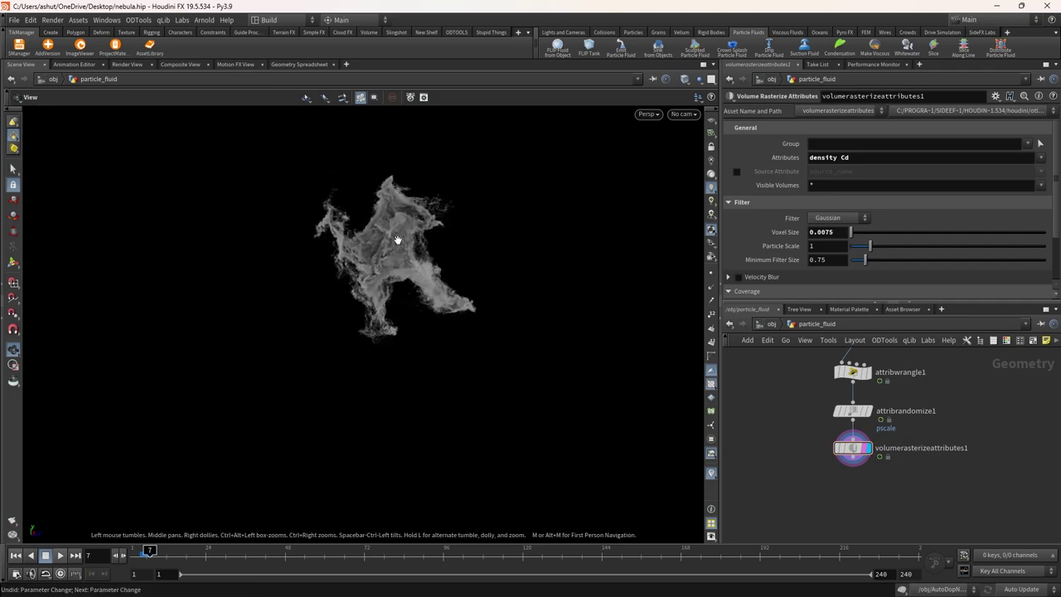
{"action": "left_click_drag", "start_coordinate": [397, 239], "coordinate": [273, 243]}
{"action": "scroll", "coordinate": [426, 241], "scroll_direction": "up", "scroll_amount": 5}
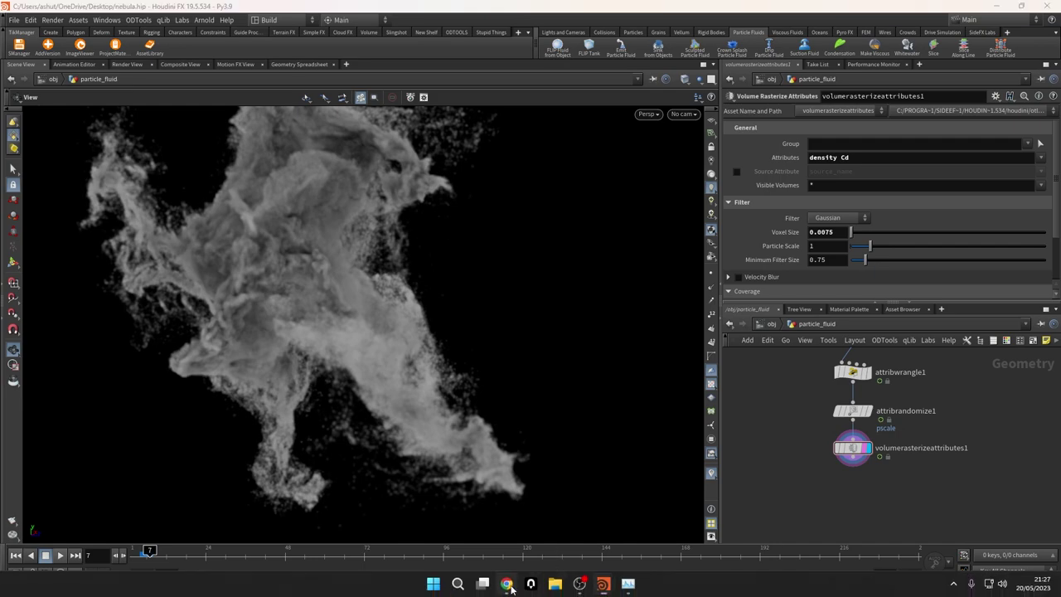
Switch to the browser and examine several nebula reference images for their colors and cloud shapes
{"action": "key", "text": "alt+Tab"}
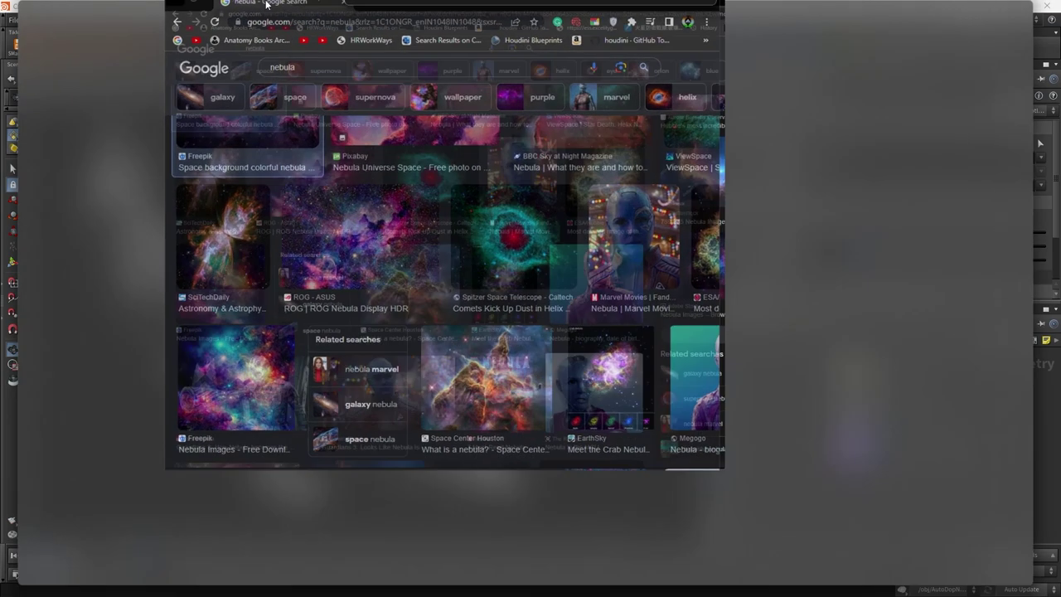
{"action": "scroll", "coordinate": [18, 274], "scroll_direction": "up", "scroll_amount": 3}
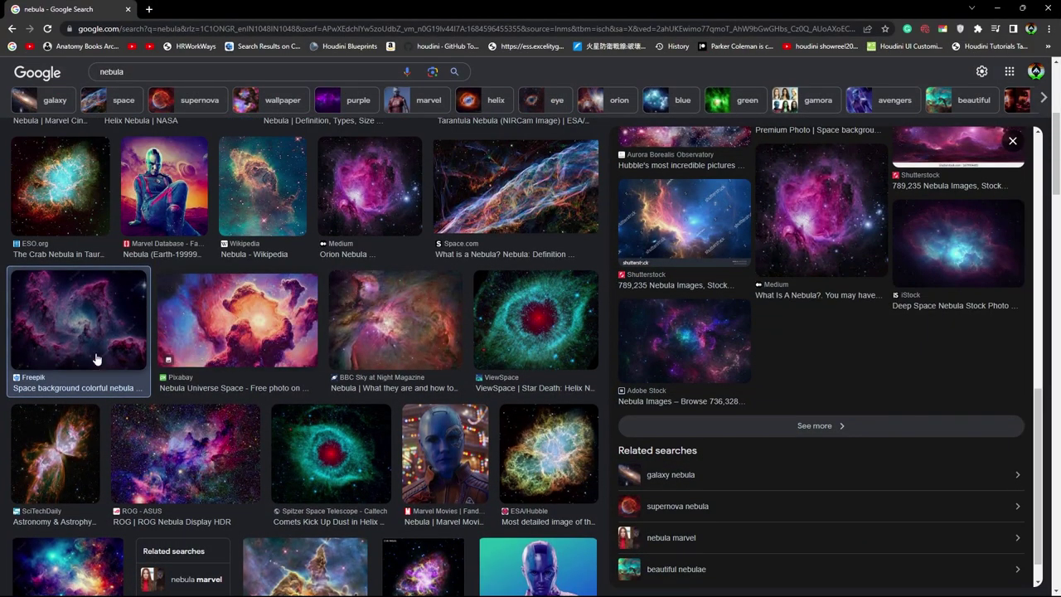
{"action": "key", "text": "Escape"}
{"action": "left_click", "coordinate": [513, 330]}
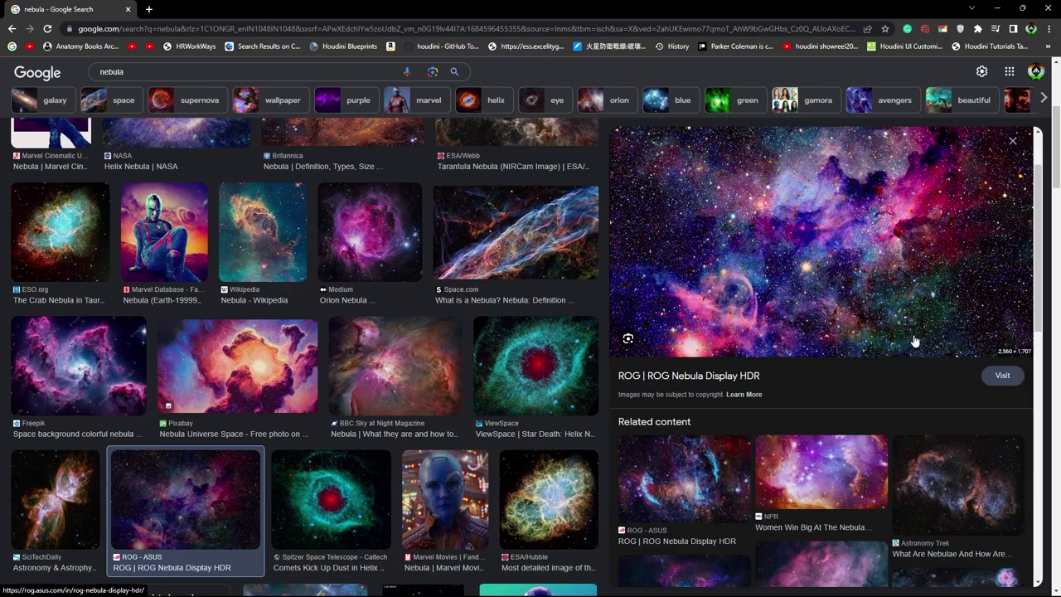
{"action": "scroll", "coordinate": [957, 362], "scroll_direction": "down", "scroll_amount": 3}
{"action": "left_click", "coordinate": [674, 410]}
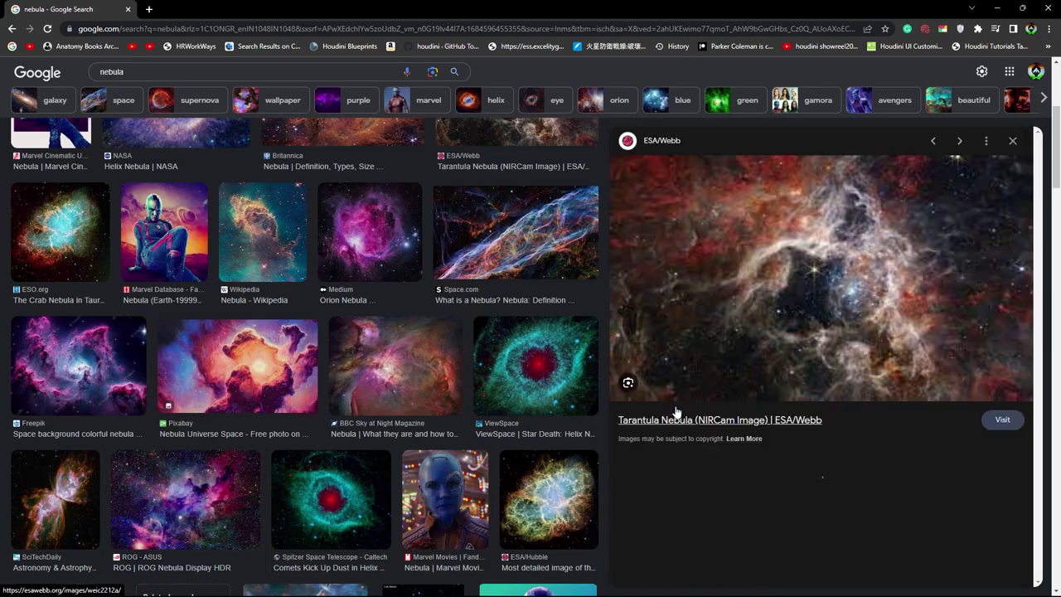
{"action": "left_click_drag", "start_coordinate": [538, 9], "coordinate": [746, 113]}
{"action": "left_click_drag", "start_coordinate": [747, 115], "coordinate": [1060, 75]}
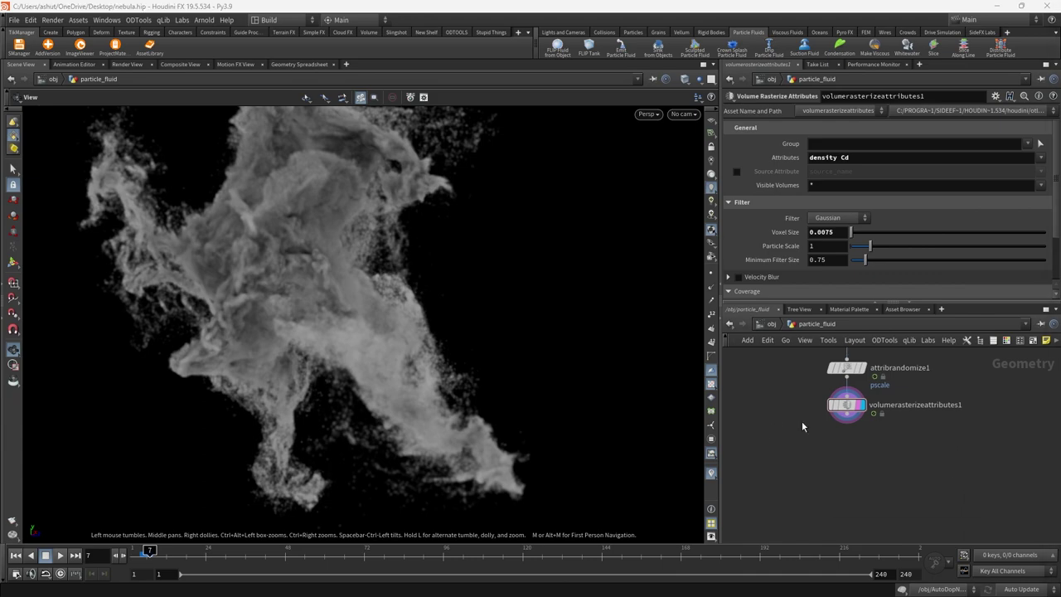
Append a Volume Visualization node below volumerasterizeattributes1, display it, and set its Density Scale to 10
{"action": "key", "text": "Tab"}
{"action": "type", "text": "va"}
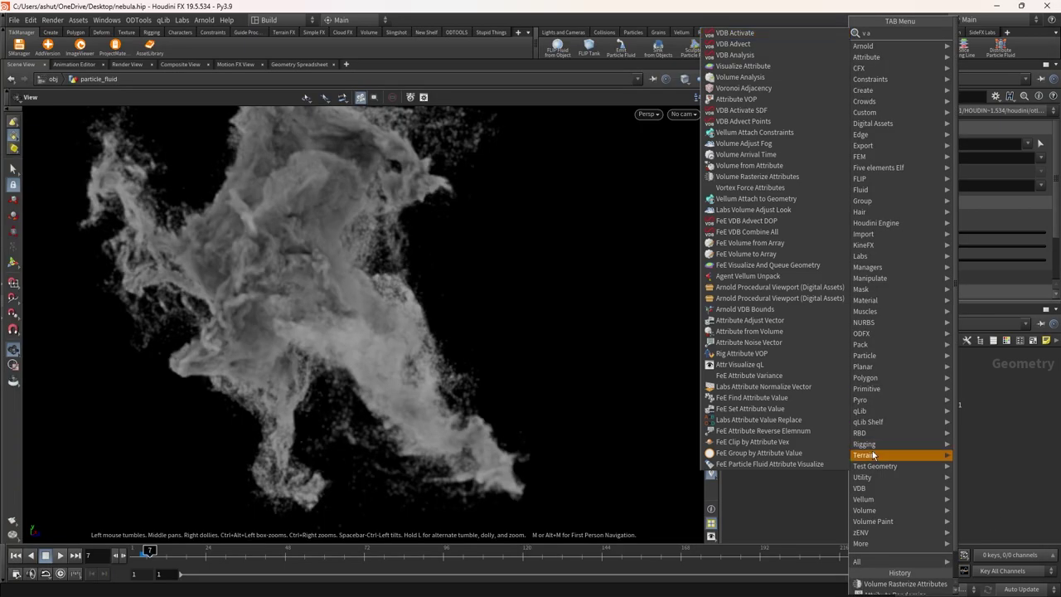
{"action": "key", "text": "BackSpace"}
{"action": "type", "text": "v"}
{"action": "key", "text": "Return"}
{"action": "key", "text": "Return"}
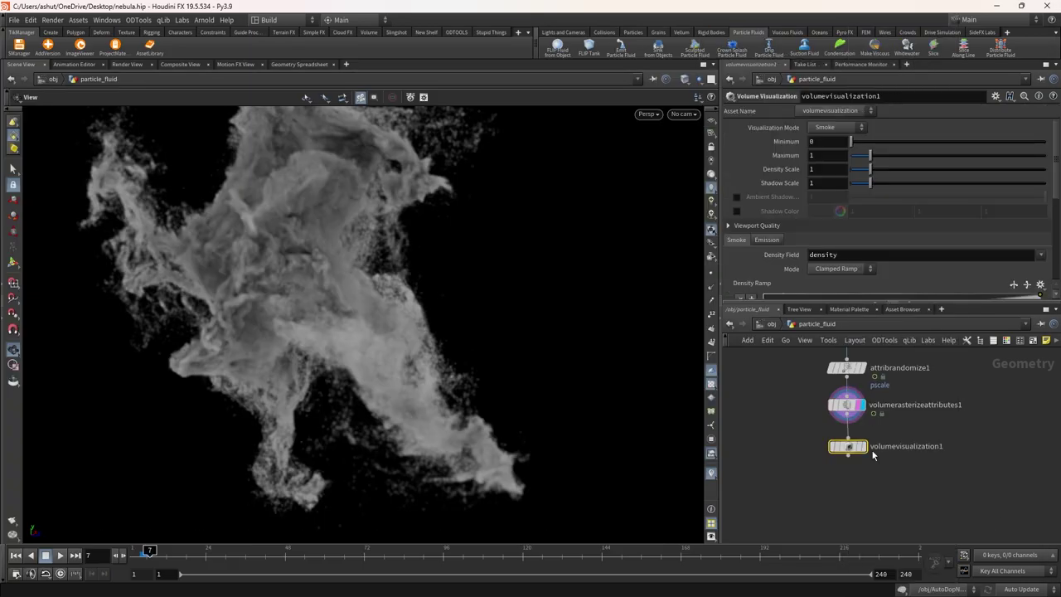
{"action": "scroll", "coordinate": [872, 455], "scroll_direction": "up", "scroll_amount": 3}
{"action": "mouse_move", "coordinate": [859, 448]}
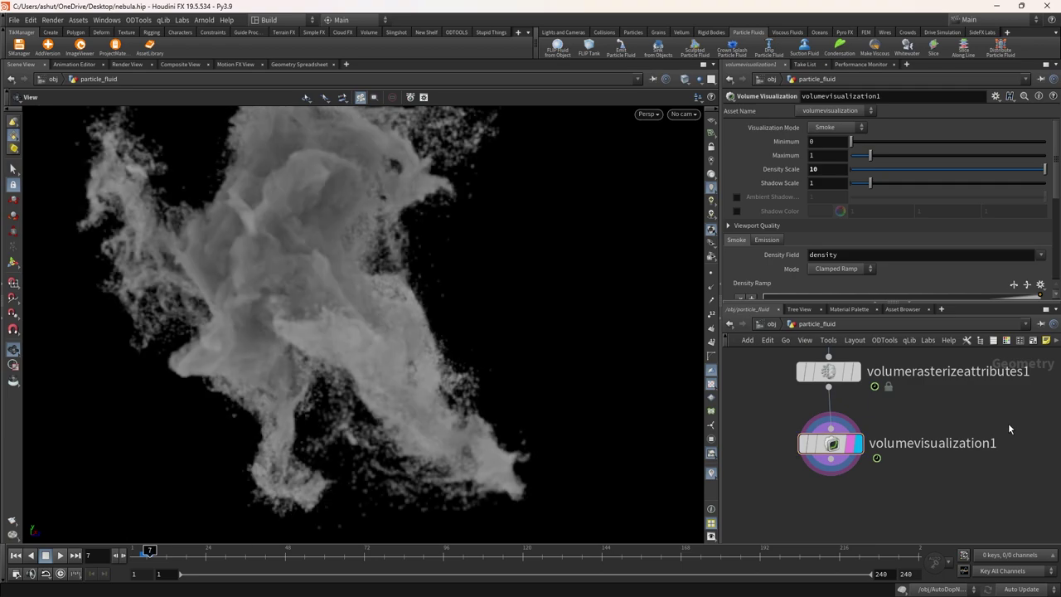
Set volumevisualization1's Diffuse Field to Cd and inspect the colored volume, moving the timeline to frame 5
{"action": "scroll", "coordinate": [758, 221], "scroll_direction": "down", "scroll_amount": 3}
{"action": "scroll", "coordinate": [811, 230], "scroll_direction": "down", "scroll_amount": 2}
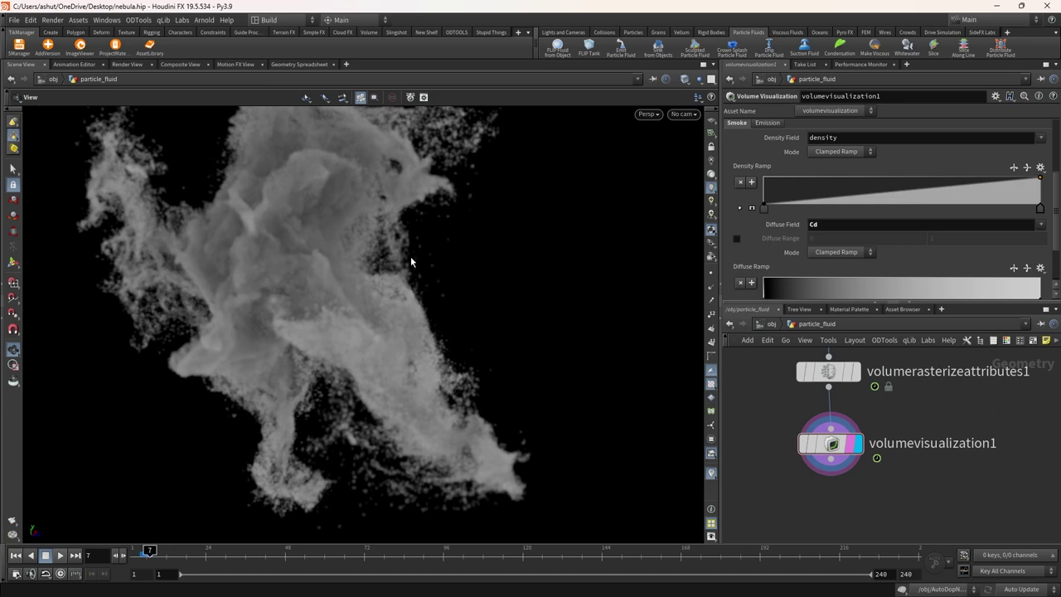
{"action": "scroll", "coordinate": [363, 238], "scroll_direction": "down", "scroll_amount": 5}
{"action": "left_click_drag", "start_coordinate": [331, 240], "coordinate": [953, 229]}
{"action": "scroll", "coordinate": [272, 199], "scroll_direction": "up", "scroll_amount": 5}
{"action": "left_click_drag", "start_coordinate": [274, 199], "coordinate": [641, 133]}
{"action": "scroll", "coordinate": [362, 336], "scroll_direction": "down", "scroll_amount": 2}
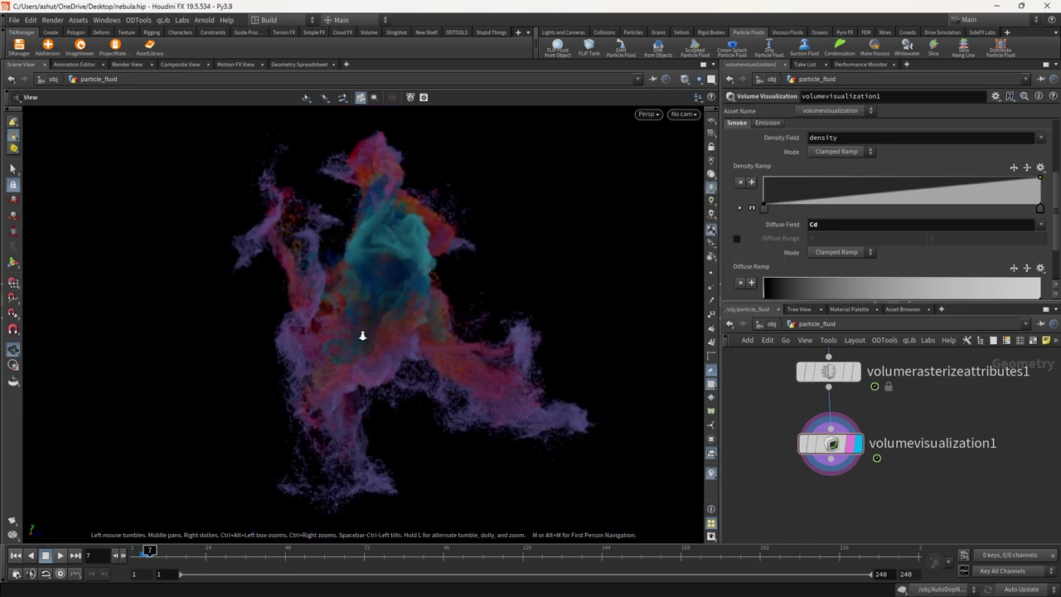
{"action": "left_click_drag", "start_coordinate": [362, 335], "coordinate": [464, 364]}
{"action": "scroll", "coordinate": [350, 357], "scroll_direction": "down", "scroll_amount": 2}
{"action": "scroll", "coordinate": [800, 411], "scroll_direction": "down", "scroll_amount": 3}
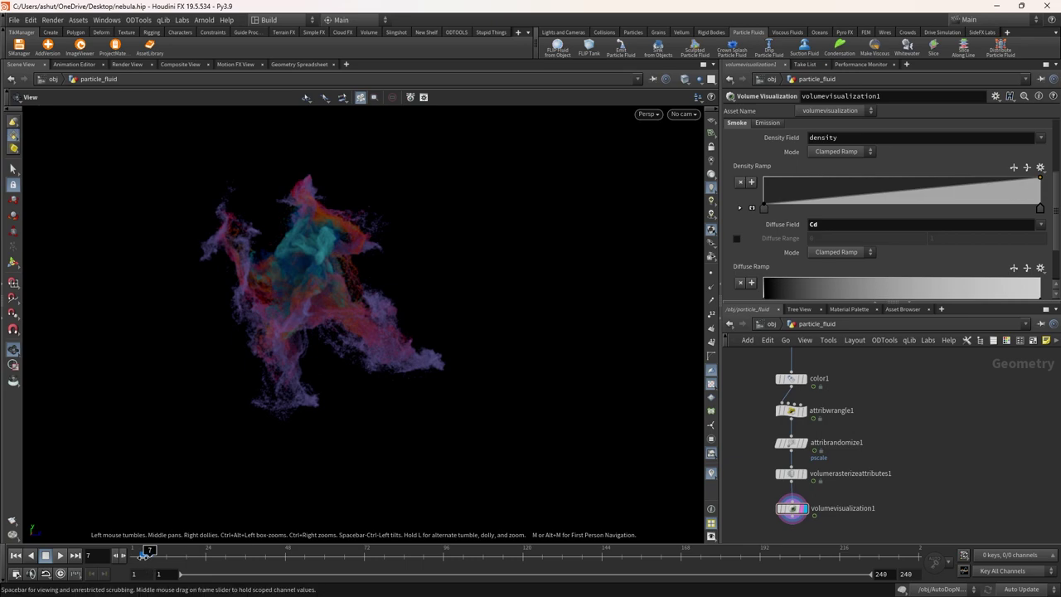
{"action": "left_click_drag", "start_coordinate": [144, 556], "coordinate": [139, 555]}
{"action": "left_click_drag", "start_coordinate": [290, 308], "coordinate": [157, 287]}
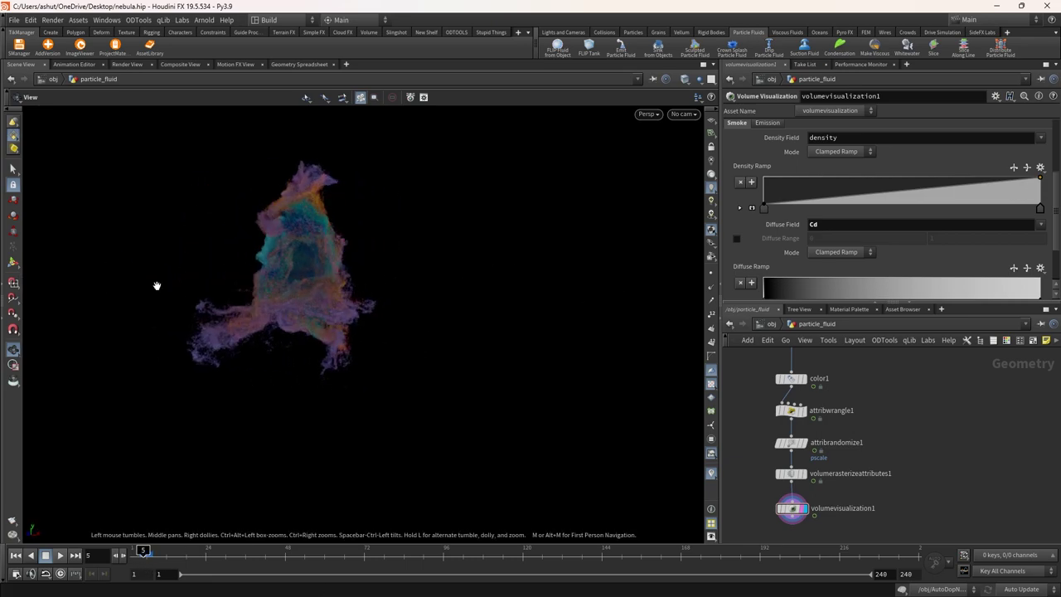
Insert a Time Shift node between dopimport1 and color1 and fix its Frame at 7
{"action": "key", "text": "Tab"}
{"action": "type", "text": "t"}
{"action": "key", "text": "Return"}
{"action": "key", "text": "Tab"}
{"action": "type", "text": "times"}
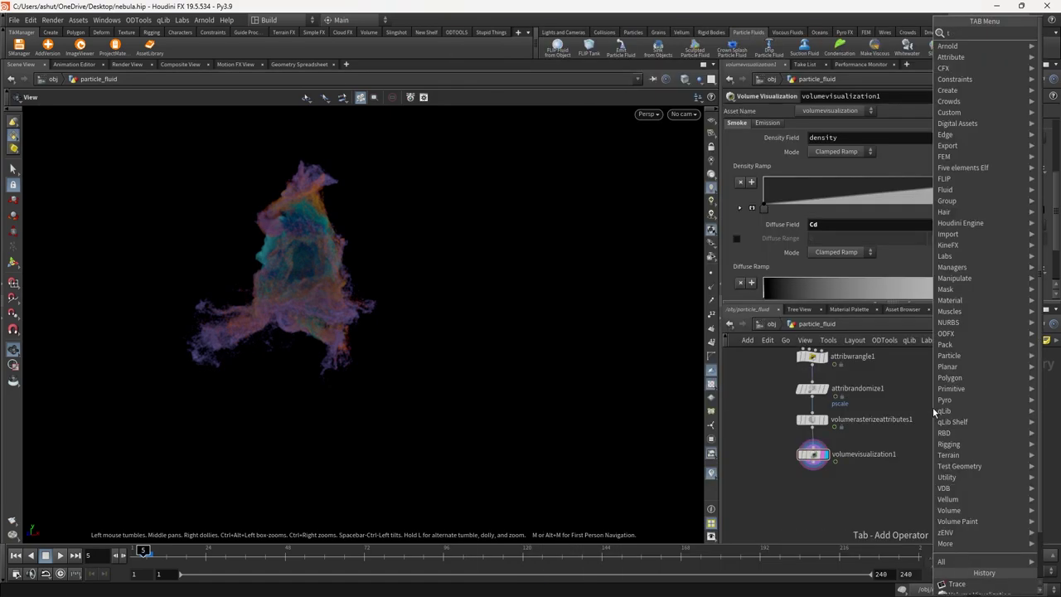
{"action": "key", "text": "Return"}
{"action": "left_click", "coordinate": [932, 407]}
{"action": "left_click", "coordinate": [933, 415]}
{"action": "middle_click_drag", "start_coordinate": [908, 441], "coordinate": [909, 531]}
{"action": "middle_click_drag", "start_coordinate": [887, 409], "coordinate": [887, 437]}
{"action": "left_click_drag", "start_coordinate": [936, 525], "coordinate": [808, 418]}
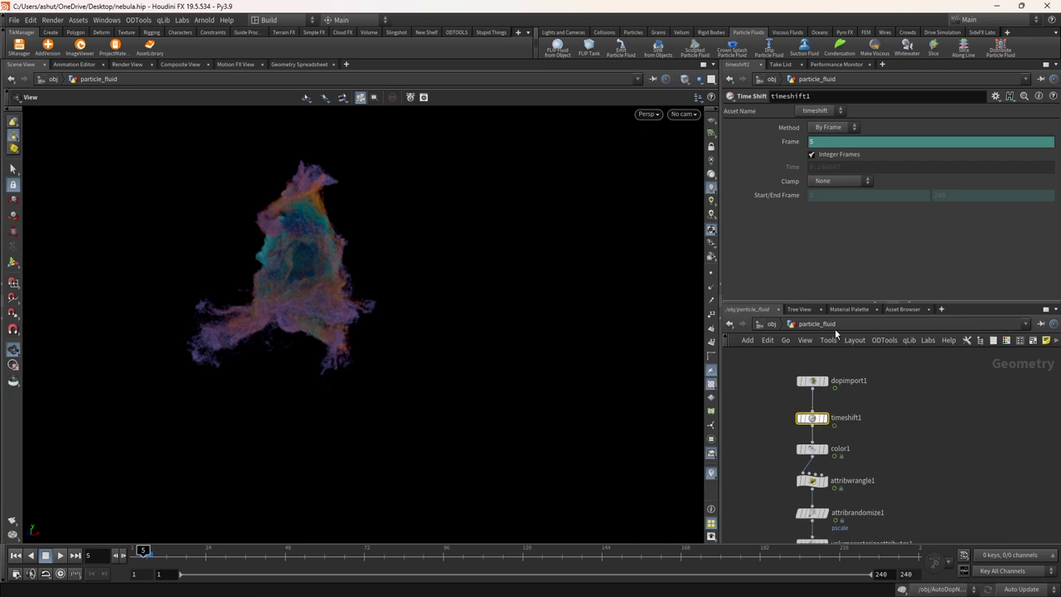
{"action": "left_click", "coordinate": [810, 142]}
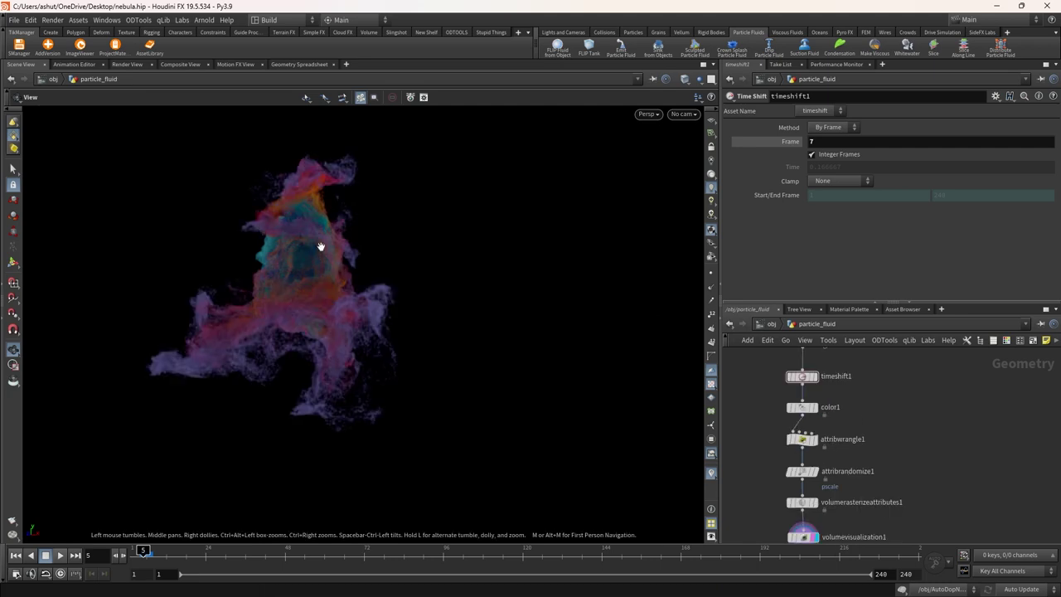
In Manual update mode, duplicate the chain from timeshift1 to volumevisualization1 and change the copied Time Shift's frame
{"action": "left_click", "coordinate": [1021, 588]}
{"action": "left_click", "coordinate": [1024, 575]}
{"action": "scroll", "coordinate": [891, 428], "scroll_direction": "down", "scroll_amount": 1}
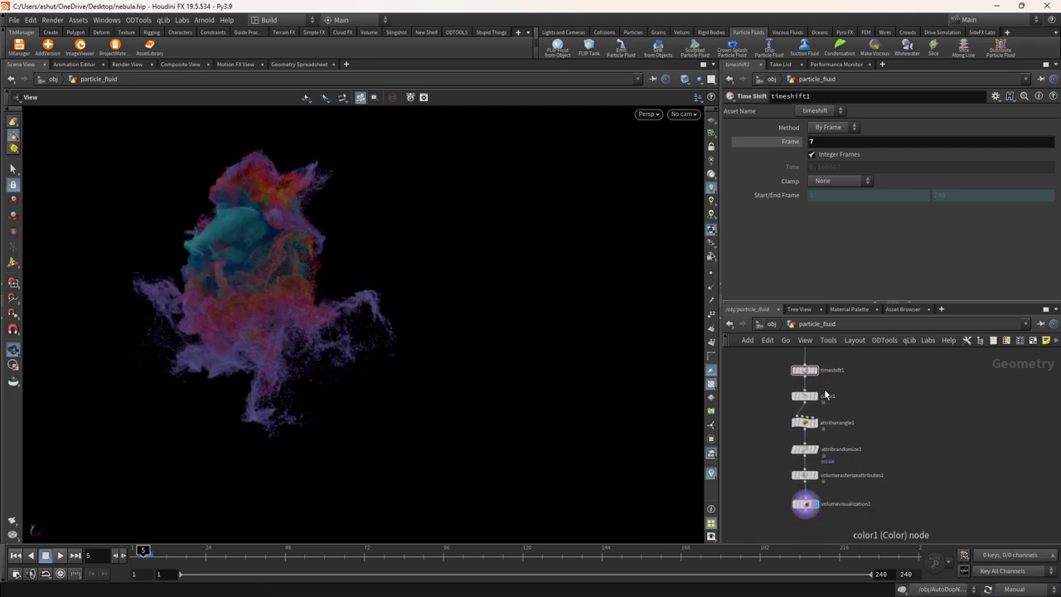
{"action": "left_click_drag", "start_coordinate": [763, 377], "coordinate": [831, 522]}
{"action": "left_click_drag", "start_coordinate": [809, 377], "coordinate": [901, 378], "text": "alt"}
{"action": "left_click_drag", "start_coordinate": [964, 381], "coordinate": [851, 357]}
{"action": "left_click_drag", "start_coordinate": [825, 142], "coordinate": [788, 149]}
Merge volumevisualization1 and volumevisualization2, display the merge, and return to Auto Update mode
{"action": "middle_click_drag", "start_coordinate": [884, 529], "coordinate": [902, 436]}
{"action": "scroll", "coordinate": [902, 435], "scroll_direction": "up", "scroll_amount": 2}
{"action": "left_click_drag", "start_coordinate": [949, 438], "coordinate": [780, 394]}
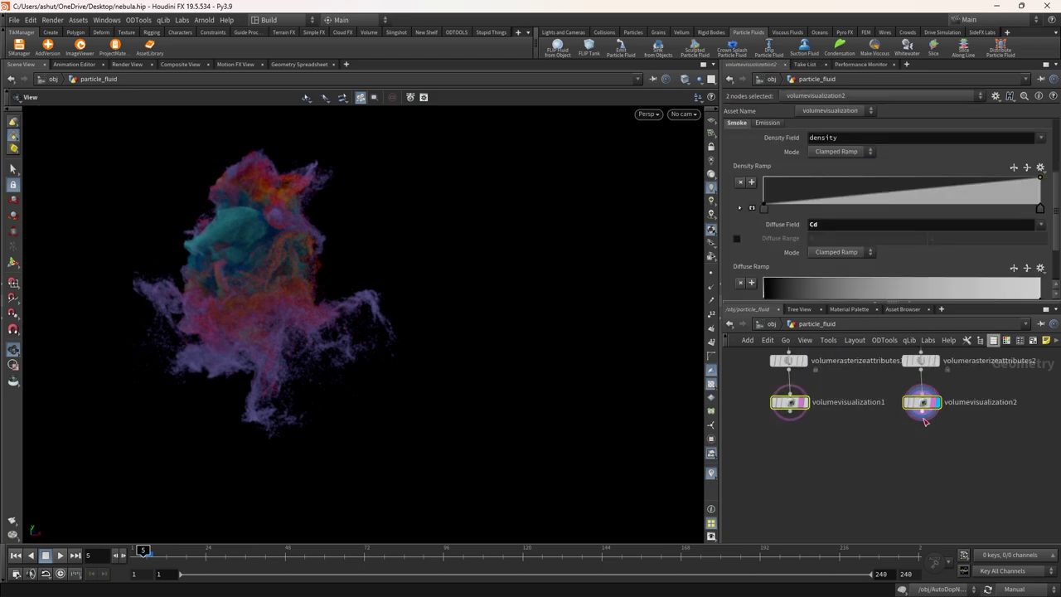
{"action": "key", "text": "alt+m"}
{"action": "left_click", "coordinate": [1013, 588]}
{"action": "left_click", "coordinate": [1011, 562]}
{"action": "left_click", "coordinate": [867, 459]}
{"action": "middle_click_drag", "start_coordinate": [941, 452], "coordinate": [916, 456]}
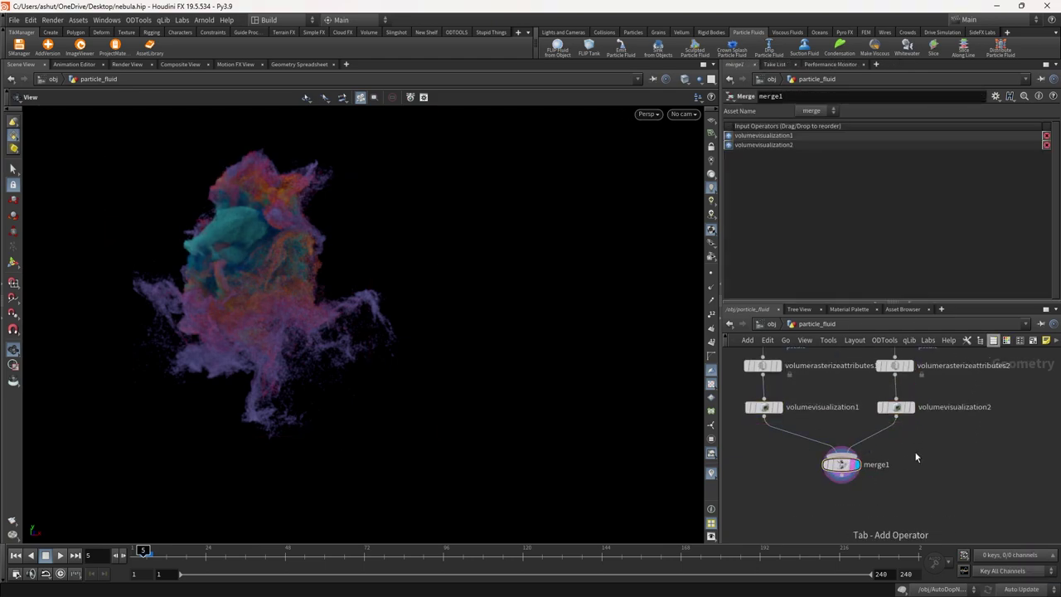
Insert a Transform node between volumevisualization2 and merge1 and apply the Transform by Centroid (17.5+) preset
{"action": "key", "text": "Tab"}
{"action": "type", "text": "transform"}
{"action": "key", "text": "Return"}
{"action": "left_click", "coordinate": [878, 437]}
{"action": "left_click_drag", "start_coordinate": [879, 445], "coordinate": [896, 444]}
{"action": "left_click", "coordinate": [995, 96]}
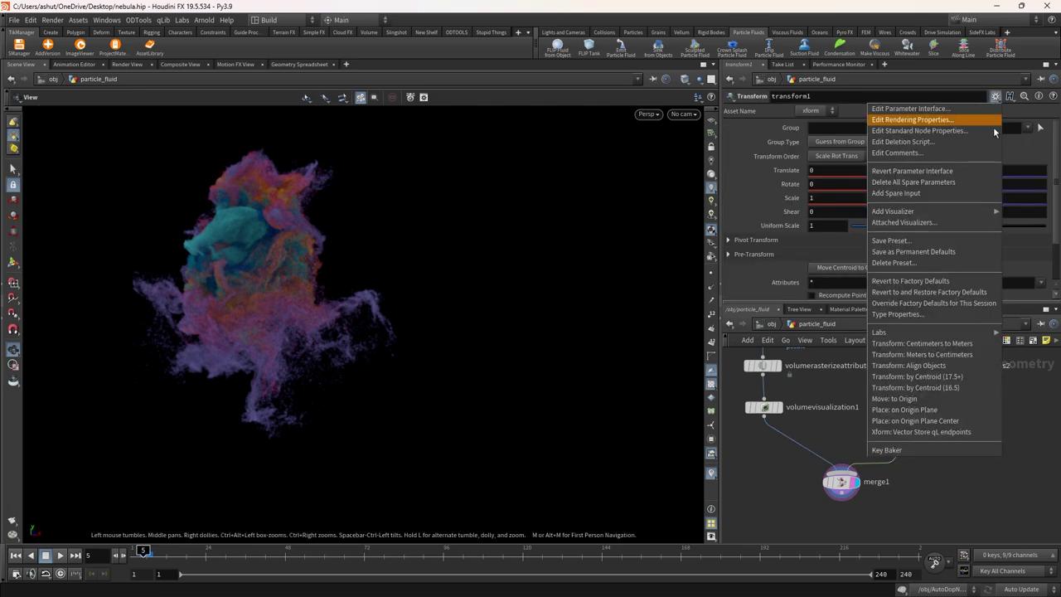
{"action": "left_click", "coordinate": [928, 378]}
Show transform1's pivot values and viewport handle, and shift the second volume about 2.05 units along X
{"action": "left_click", "coordinate": [745, 239]}
{"action": "left_click", "coordinate": [779, 256]}
{"action": "left_click", "coordinate": [14, 264]}
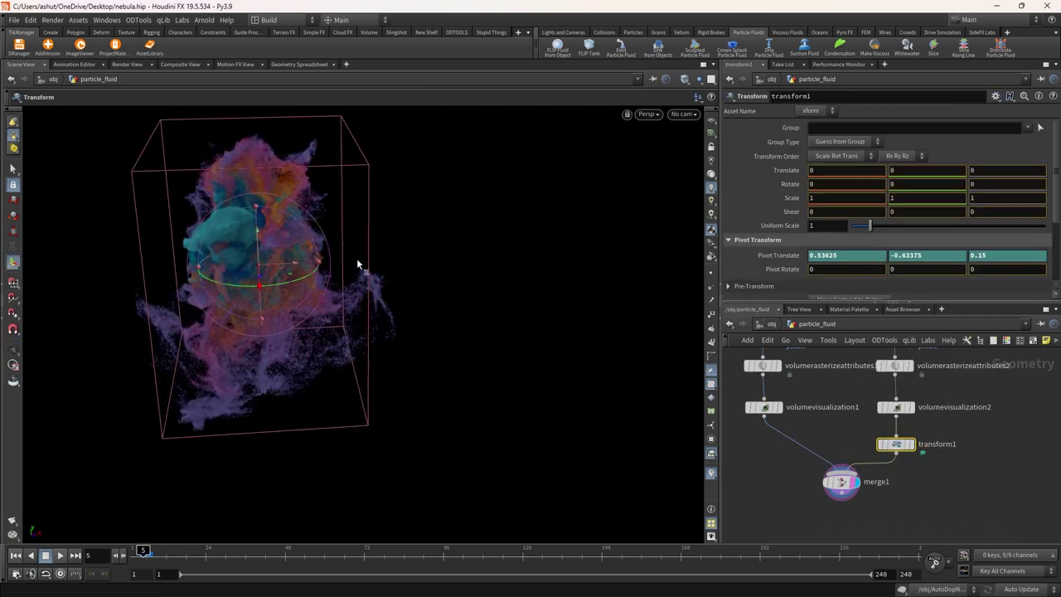
{"action": "left_click_drag", "start_coordinate": [278, 263], "coordinate": [406, 254]}
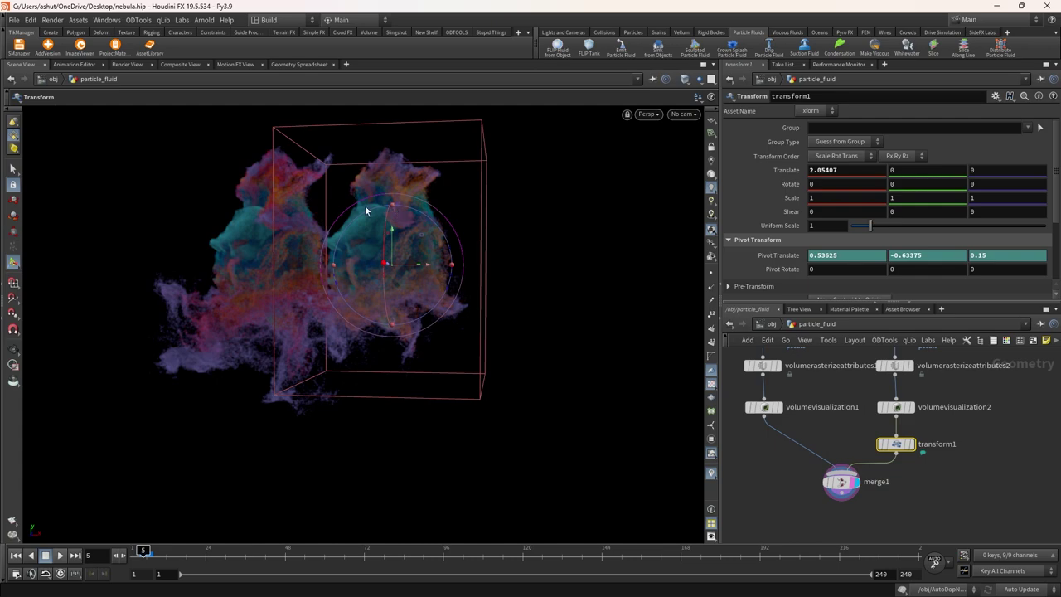
Lower the 3D textures resolution limit to 128 in the viewport's display options
{"action": "type", "text": "d"}
{"action": "type", "text": "1"}
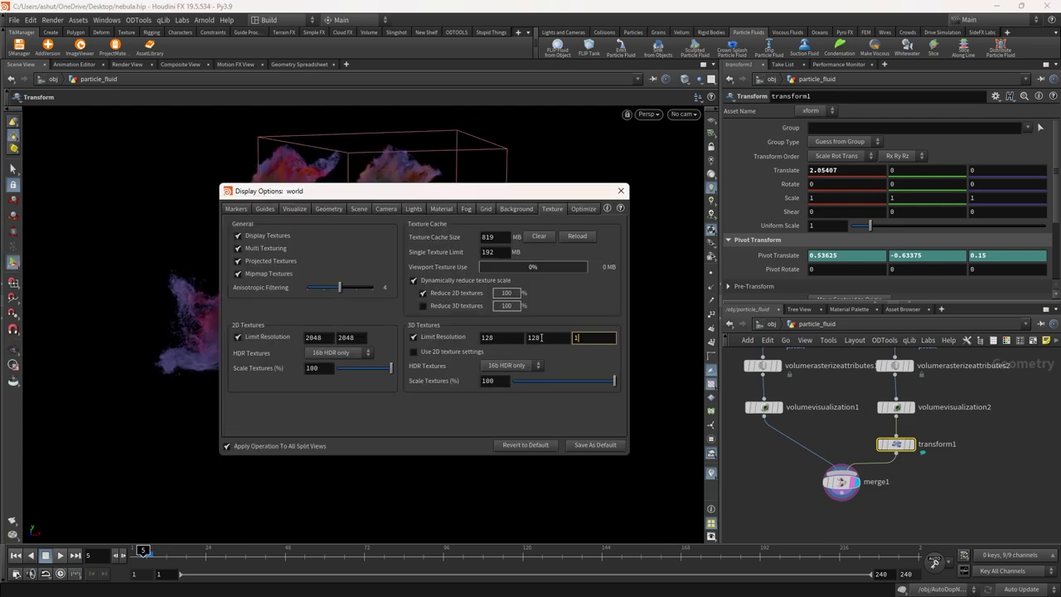
{"action": "type", "text": "28"}
{"action": "left_click", "coordinate": [620, 190]}
At frame 12, adjust transform1 to about 1.78 X translation and rotations of about -54.6 in X and 63.5 in Y
{"action": "left_click", "coordinate": [166, 551]}
{"action": "left_click_drag", "start_coordinate": [267, 445], "coordinate": [327, 331], "text": "alt"}
{"action": "left_click_drag", "start_coordinate": [419, 253], "coordinate": [329, 288]}
{"action": "key", "text": "Escape"}
{"action": "scroll", "coordinate": [824, 530], "scroll_direction": "up", "scroll_amount": 4}
{"action": "left_click", "coordinate": [854, 438]}
{"action": "scroll", "coordinate": [270, 296], "scroll_direction": "up", "scroll_amount": 3}
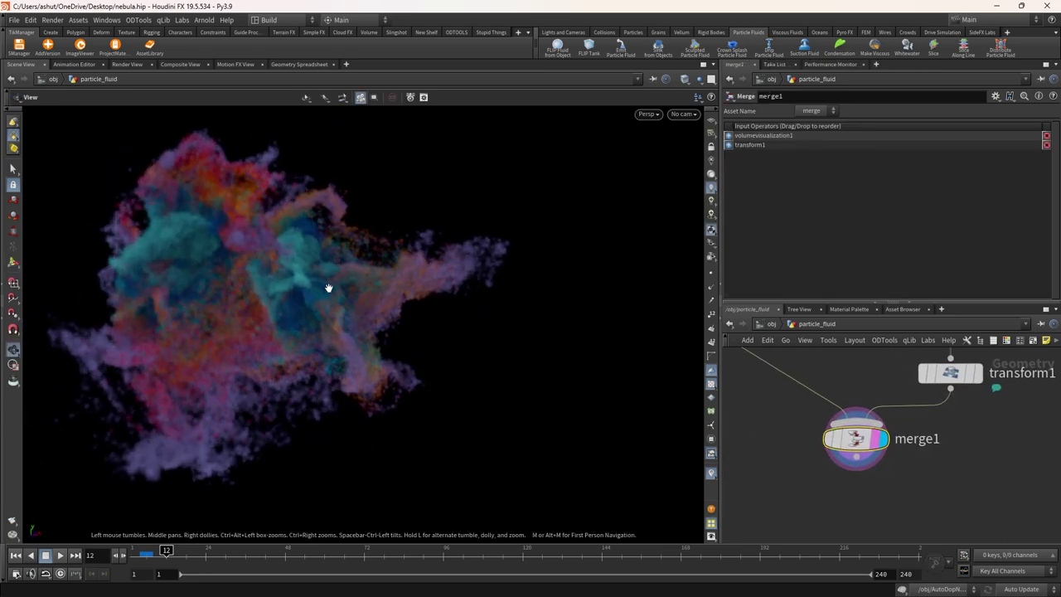
Raise the 3D textures resolution limit to 512 and review the transform and merge nodes
{"action": "type", "text": "d"}
{"action": "type", "text": "512"}
{"action": "left_click", "coordinate": [620, 190]}
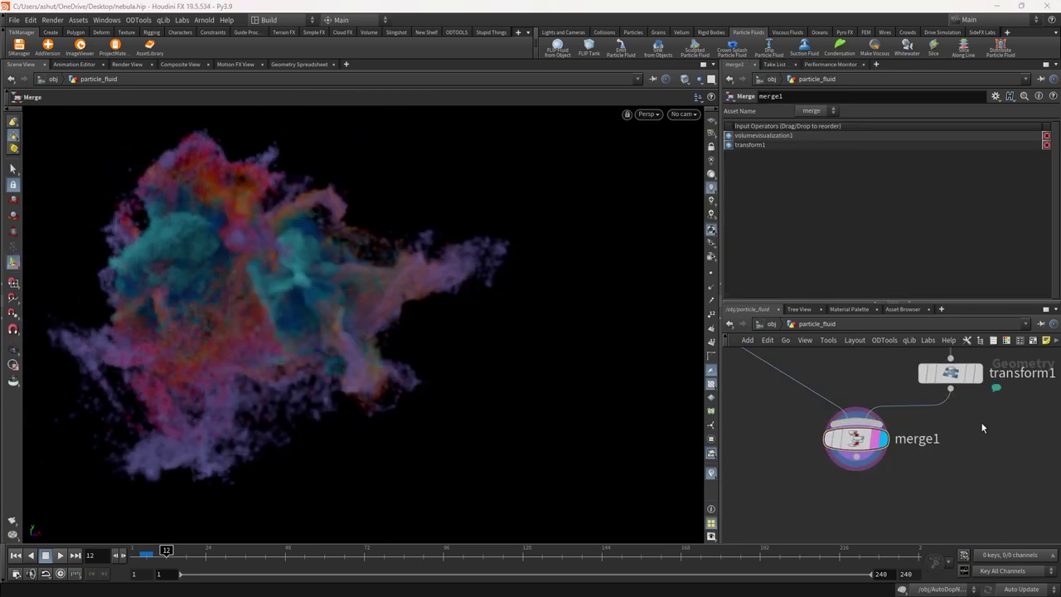
{"action": "middle_click_drag", "start_coordinate": [982, 426], "coordinate": [952, 474]}
{"action": "left_click_drag", "start_coordinate": [996, 457], "coordinate": [870, 401]}
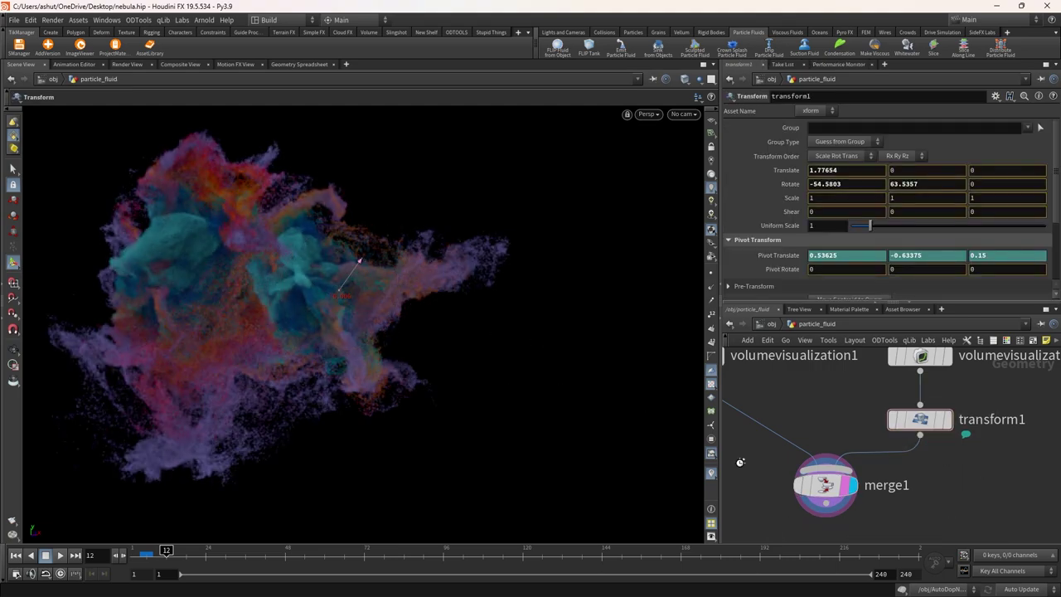
{"action": "left_click_drag", "start_coordinate": [756, 462], "coordinate": [883, 508]}
Orbit to a suitable angle, create a new camera from the view, and adjust its framing of the volumes
{"action": "left_click_drag", "start_coordinate": [398, 319], "coordinate": [546, 284], "text": "alt"}
{"action": "left_click", "coordinate": [684, 113]}
{"action": "left_click", "coordinate": [689, 159]}
{"action": "left_click_drag", "start_coordinate": [363, 298], "coordinate": [363, 313]}
{"action": "scroll", "coordinate": [874, 481], "scroll_direction": "down", "scroll_amount": 1}
Clear the Material assignment in the particle_fluid object's render settings
{"action": "left_click_drag", "start_coordinate": [875, 437], "coordinate": [762, 382]}
{"action": "scroll", "coordinate": [856, 435], "scroll_direction": "up", "scroll_amount": 2}
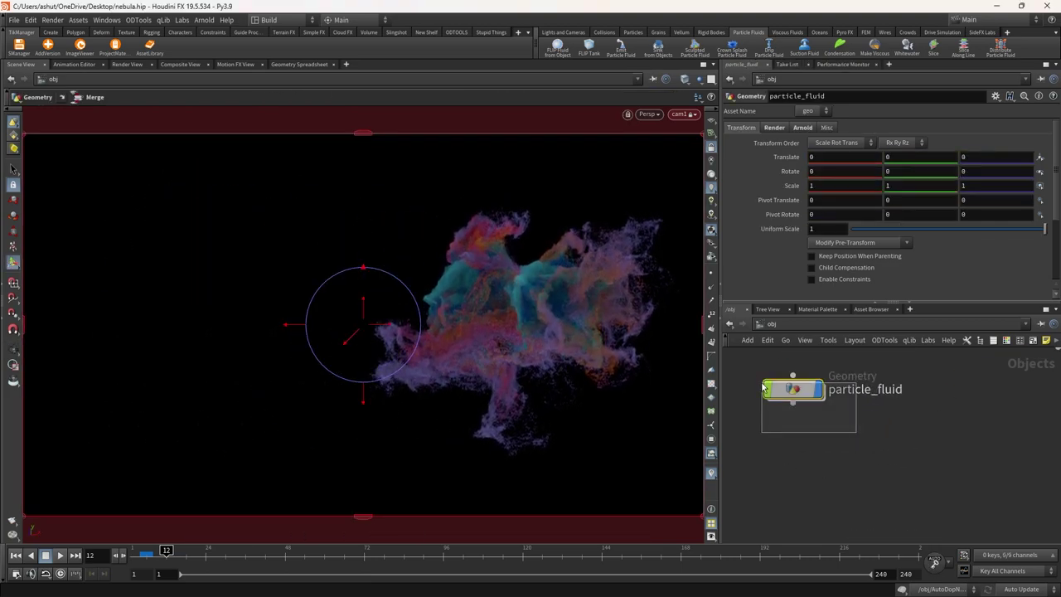
{"action": "left_click", "coordinate": [777, 129]}
{"action": "key", "text": "BackSpace"}
{"action": "key", "text": "Return"}
Look through the Material Palette's gallery for a material suited to a smoke volume
{"action": "left_click", "coordinate": [821, 312]}
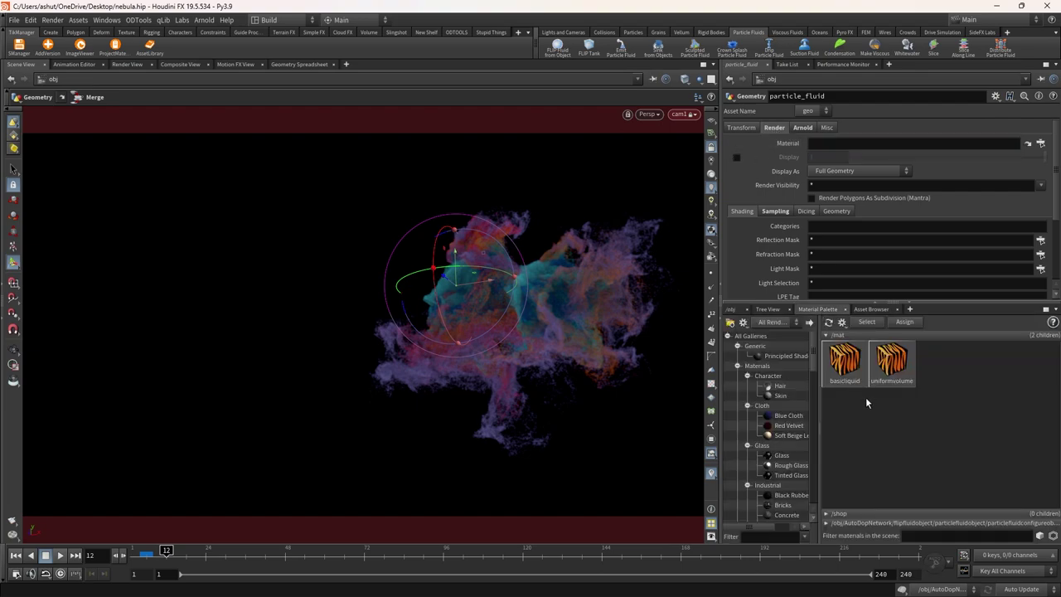
{"action": "scroll", "coordinate": [786, 471], "scroll_direction": "down", "scroll_amount": 2}
{"action": "left_click_drag", "start_coordinate": [817, 462], "coordinate": [911, 462]}
{"action": "scroll", "coordinate": [811, 489], "scroll_direction": "down", "scroll_amount": 10}
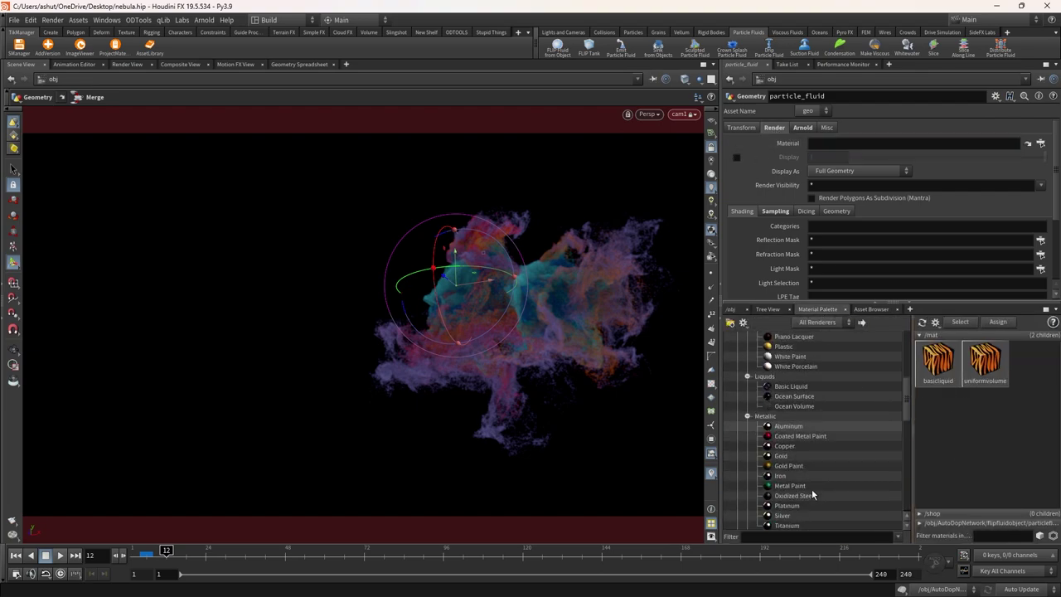
{"action": "scroll", "coordinate": [789, 454], "scroll_direction": "down", "scroll_amount": 4}
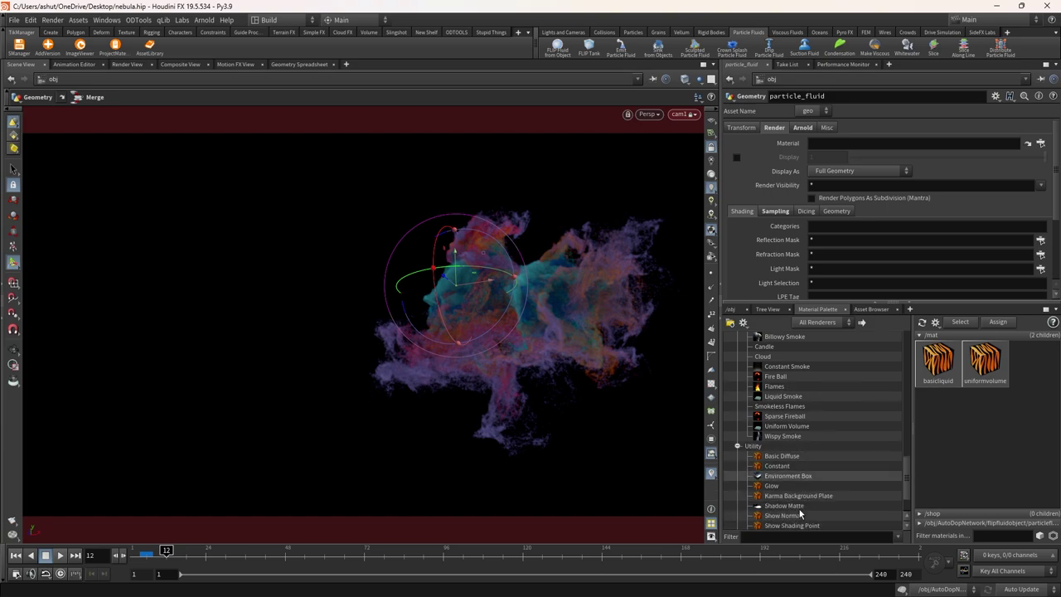
{"action": "scroll", "coordinate": [830, 466], "scroll_direction": "up", "scroll_amount": 5}
{"action": "scroll", "coordinate": [830, 464], "scroll_direction": "up", "scroll_amount": 7}
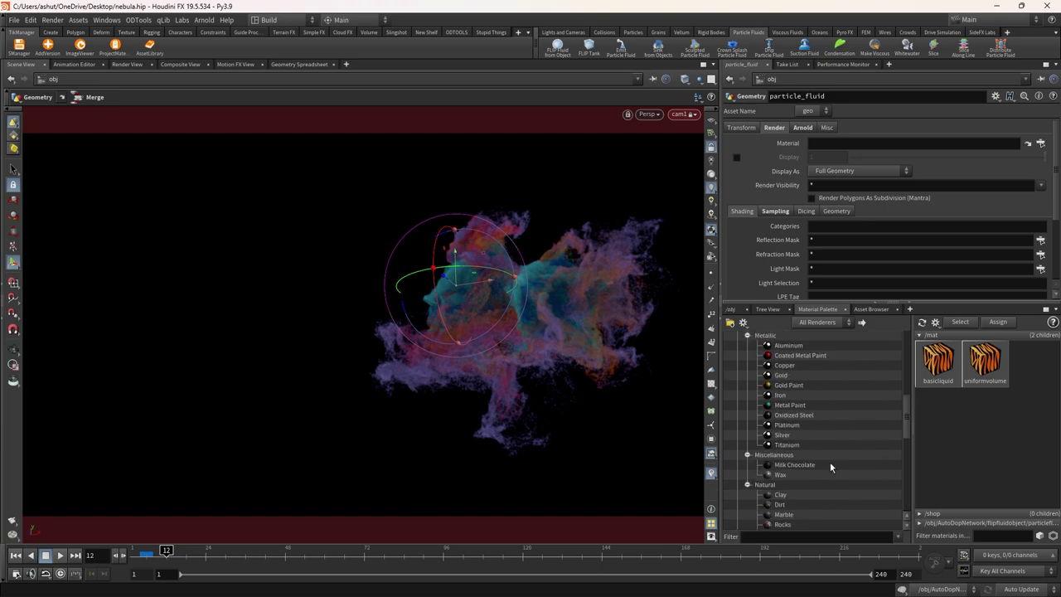
{"action": "scroll", "coordinate": [830, 464], "scroll_direction": "down", "scroll_amount": 6}
Delete all existing materials from the mat network, closing the console window
{"action": "double_click", "coordinate": [939, 364]}
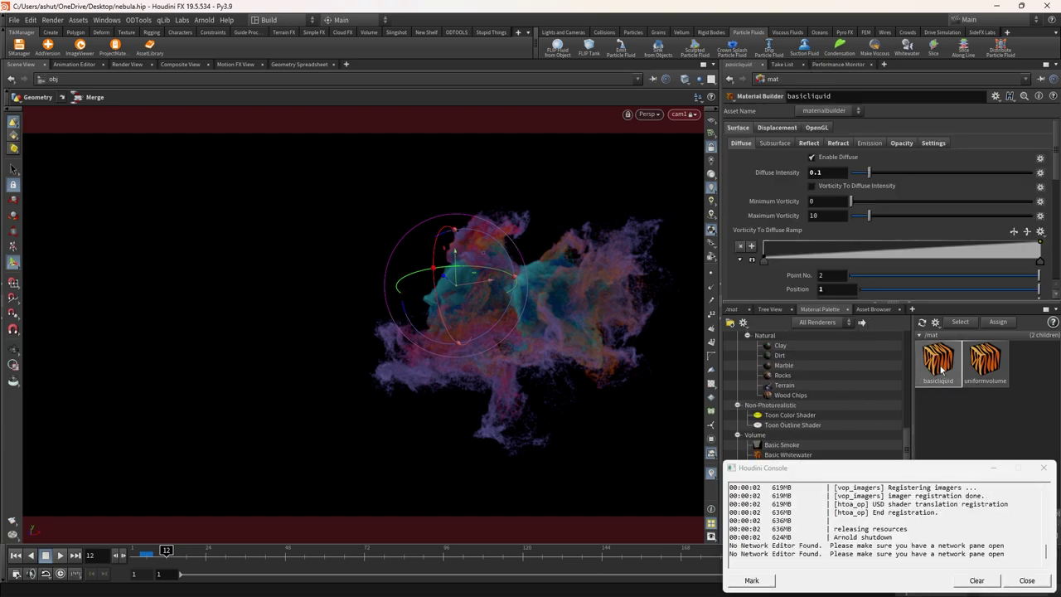
{"action": "left_click", "coordinate": [1048, 467]}
{"action": "key", "text": "h"}
{"action": "key", "text": "ctrl+a"}
{"action": "key", "text": "Delete"}
Add a Pyro Shader - Classic material with a Density Scale of 0.4 and open the render view
{"action": "key", "text": "Tab"}
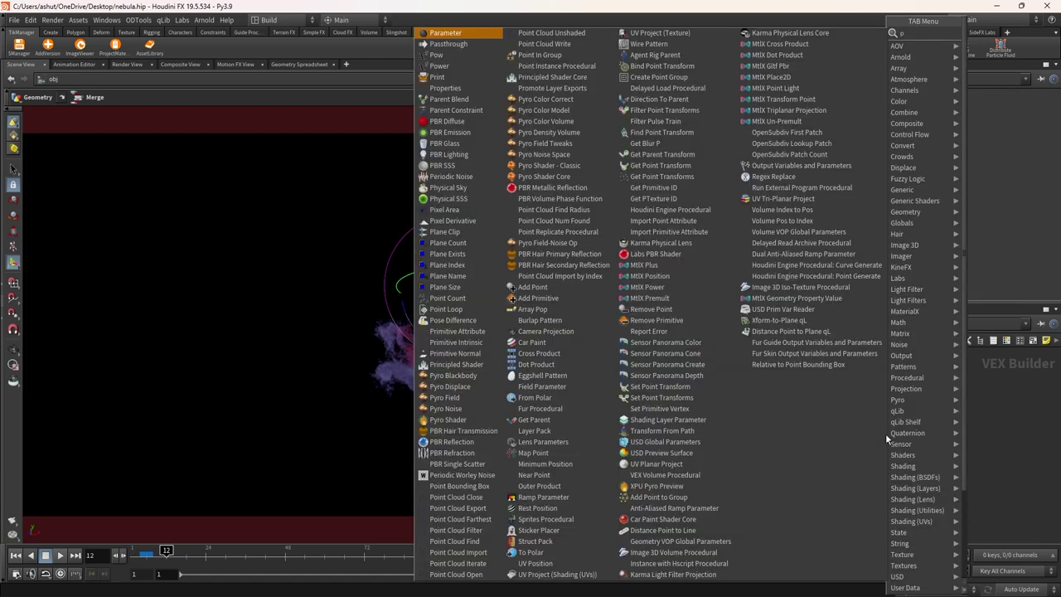
{"action": "type", "text": "pyro"}
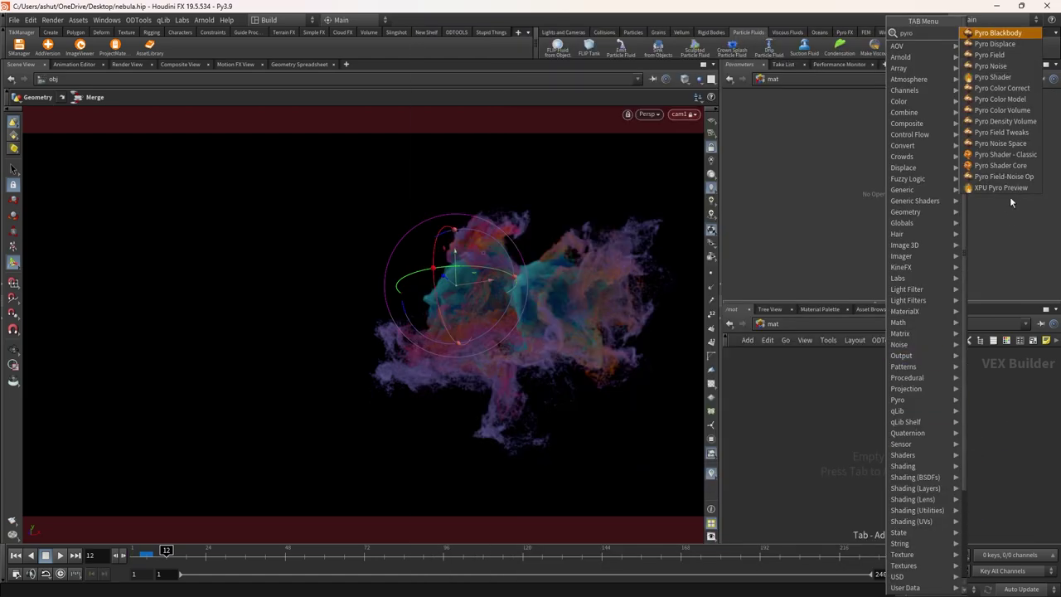
{"action": "left_click", "coordinate": [1005, 154]}
{"action": "left_click", "coordinate": [826, 382]}
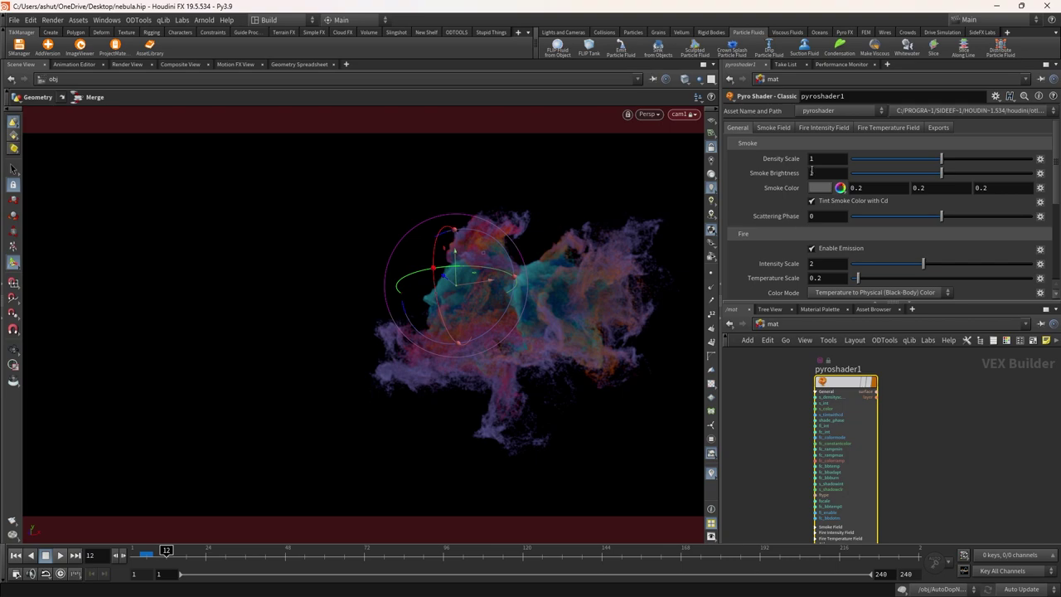
{"action": "left_click", "coordinate": [127, 64]}
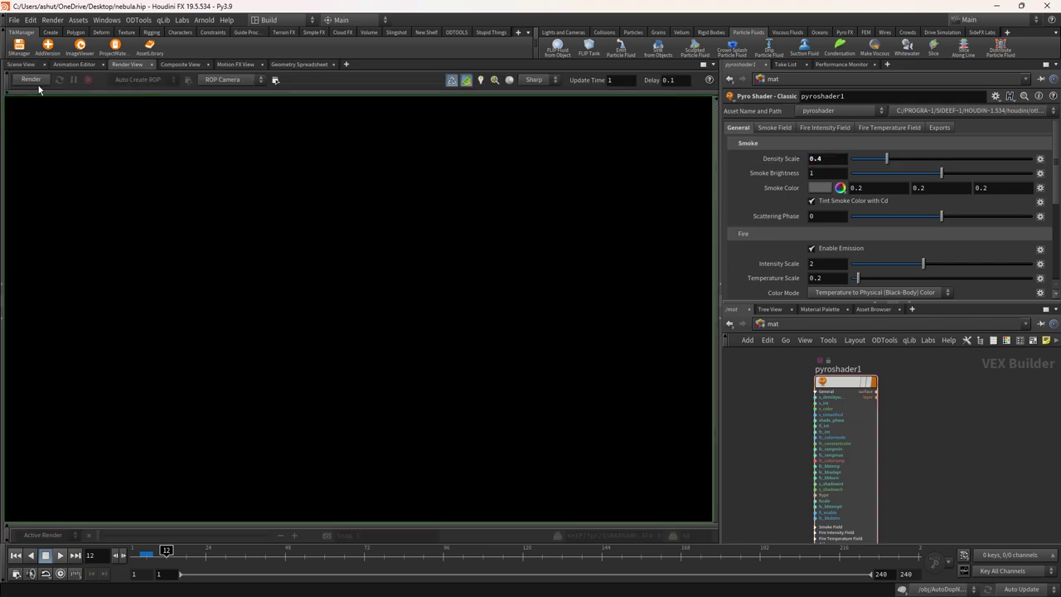
Start an interactive render of the scene and inspect the nebula volume up close
{"action": "left_click", "coordinate": [31, 79]}
{"action": "scroll", "coordinate": [356, 240], "scroll_direction": "up", "scroll_amount": 5}
{"action": "scroll", "coordinate": [494, 311], "scroll_direction": "down", "scroll_amount": 3}
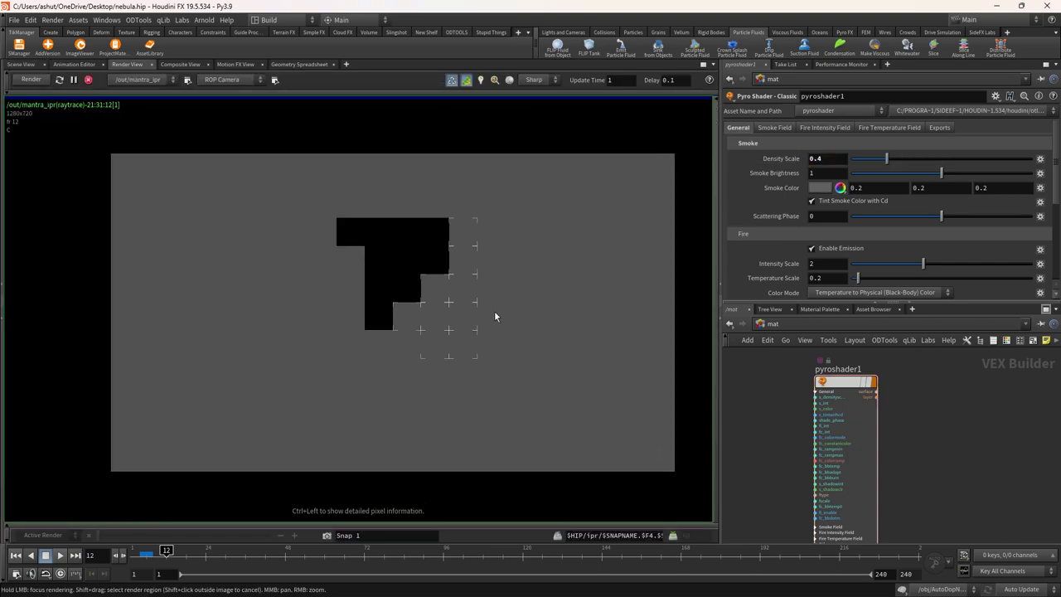
{"action": "scroll", "coordinate": [497, 282], "scroll_direction": "up", "scroll_amount": 5}
Assign /mat/pyroshader1 as the render material of the particle_fluid object and check the whole nebula in the render
{"action": "left_click", "coordinate": [772, 324]}
{"action": "left_click", "coordinate": [791, 378]}
{"action": "left_click", "coordinate": [861, 144]}
{"action": "type", "text": "/mat/pyroshader1"}
{"action": "key", "text": "Return"}
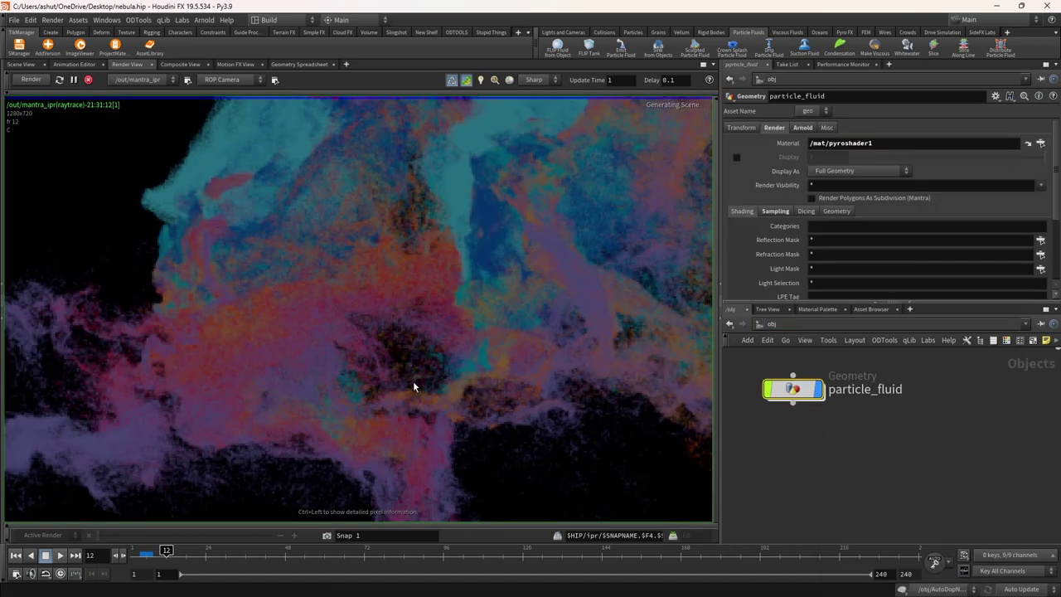
{"action": "scroll", "coordinate": [415, 384], "scroll_direction": "down", "scroll_amount": 4}
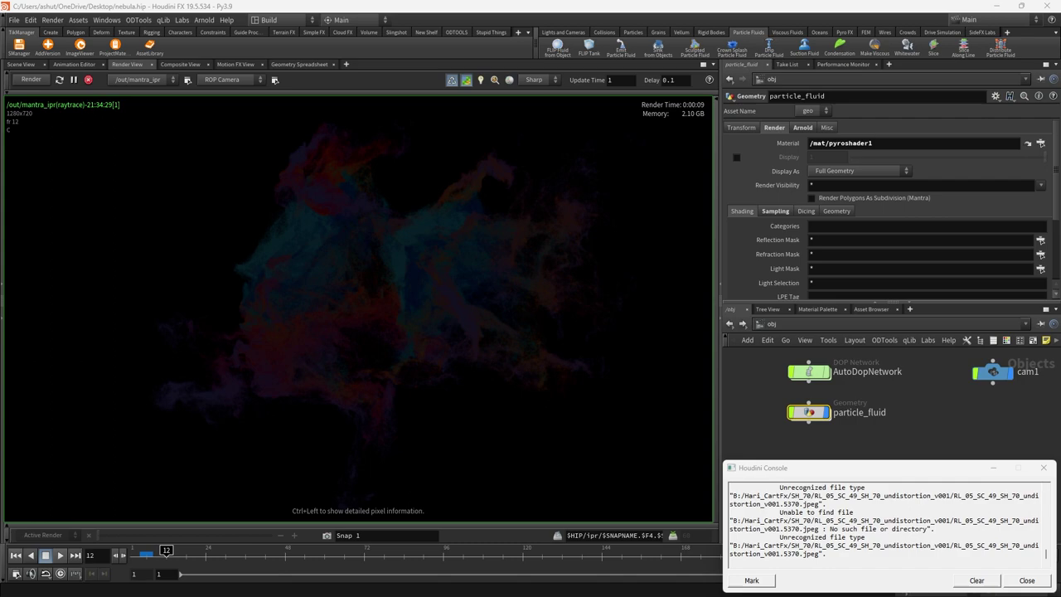
Switch to the browser and download the Satara Night (No Lamps) HDRI as a 4K EXR to drive G:, returning to Houdini
{"action": "left_click_drag", "start_coordinate": [1060, 7], "coordinate": [593, 1]}
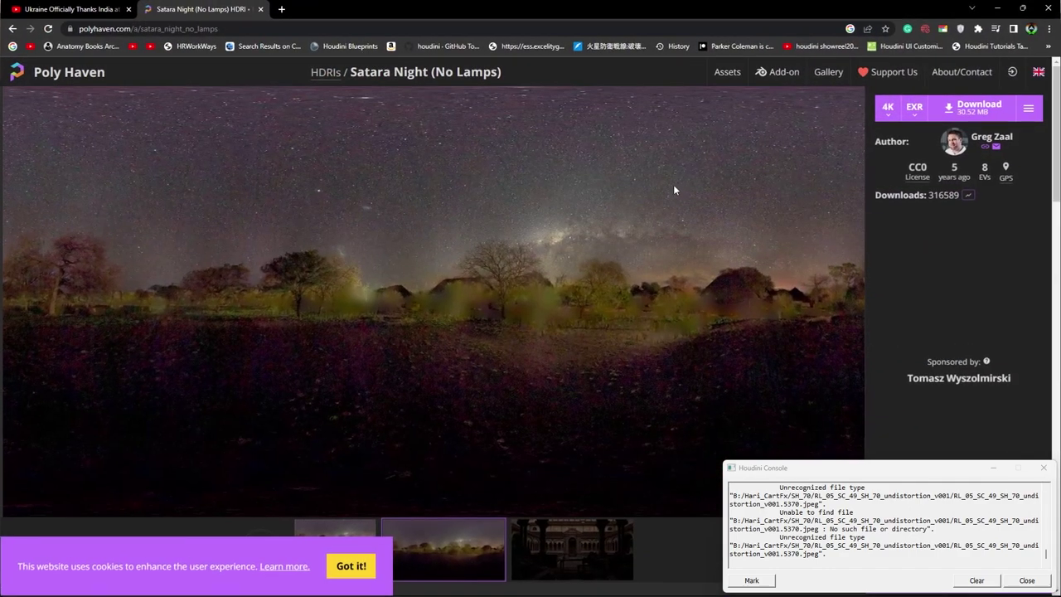
{"action": "left_click", "coordinate": [991, 108]}
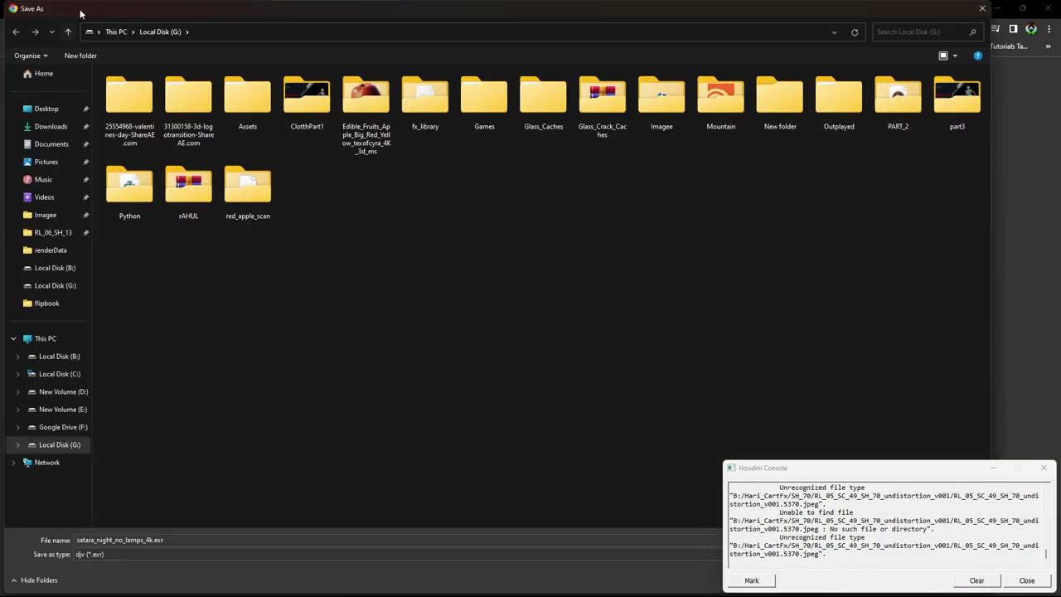
{"action": "left_click", "coordinate": [1044, 467]}
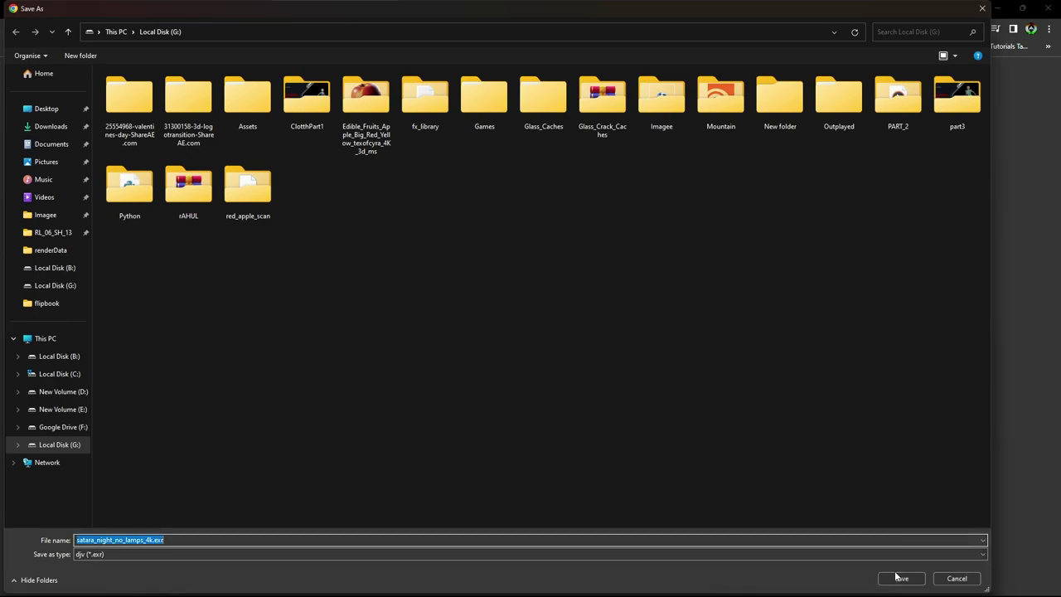
{"action": "left_click", "coordinate": [896, 576]}
{"action": "key", "text": "alt+Tab"}
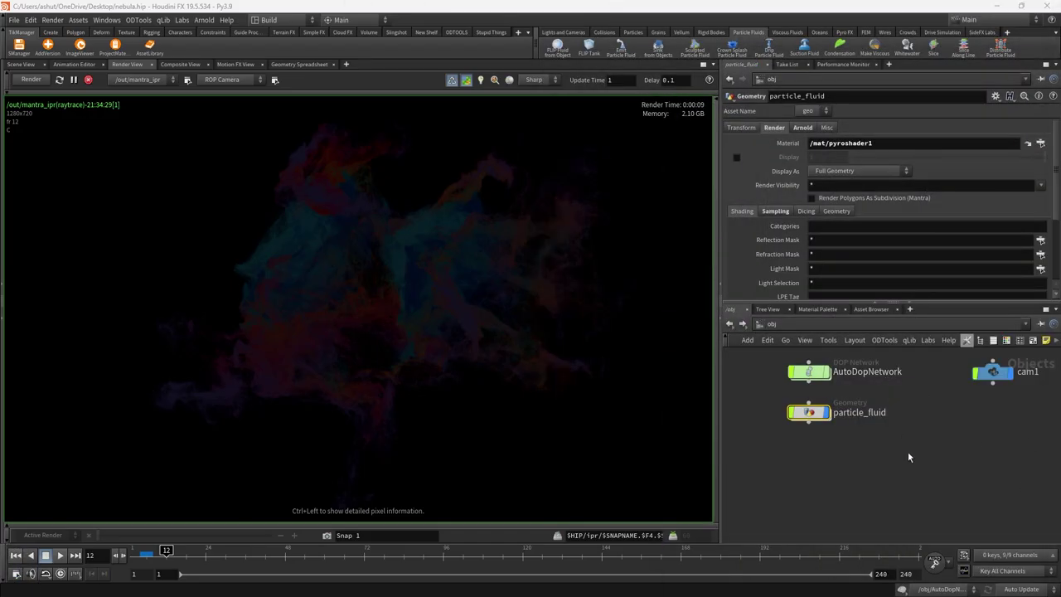
Add an environment light to the object network beneath cam1
{"action": "middle_click_drag", "start_coordinate": [918, 441], "coordinate": [879, 456]}
{"action": "key", "text": "Tab"}
{"action": "type", "text": "env"}
{"action": "left_click", "coordinate": [837, 193]}
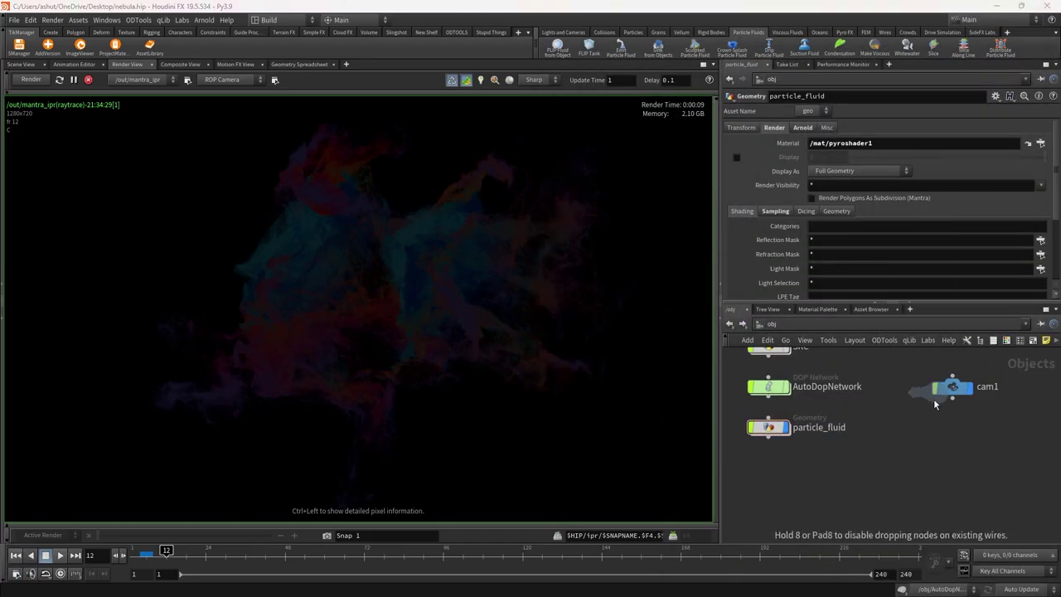
{"action": "left_click", "coordinate": [953, 446]}
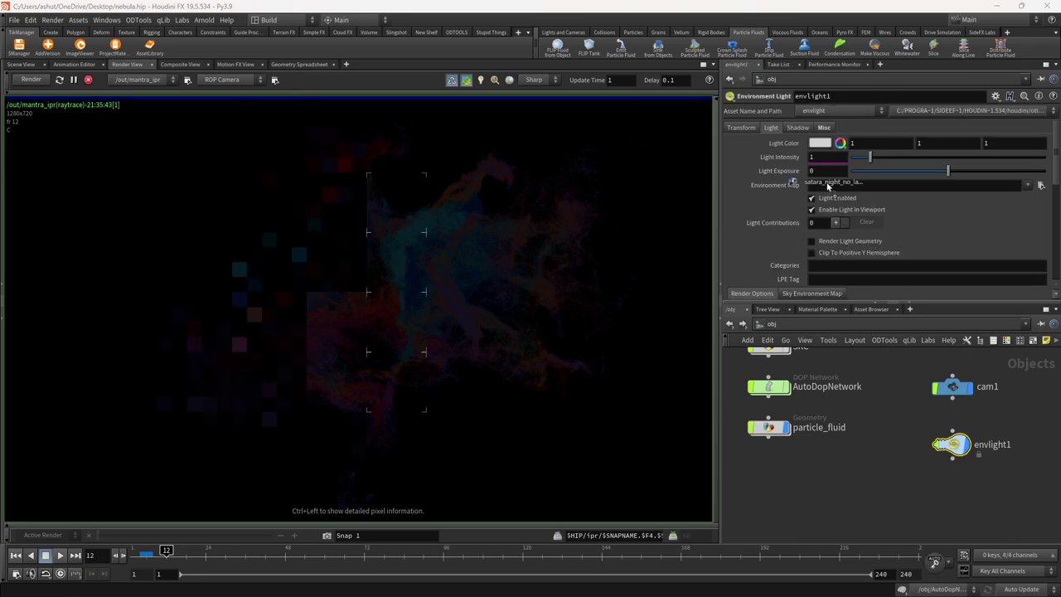
Give the environment light the map G:/satara_night_no_lamps_4k.exr, intensity 100 and exposure 1.57, and inspect the updated render
{"action": "key", "text": "Return"}
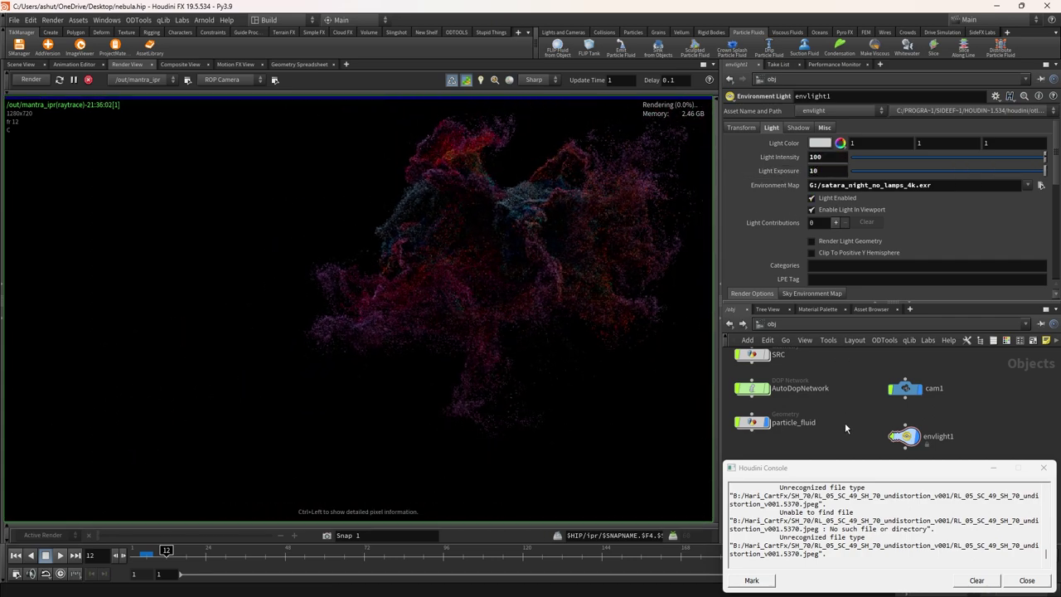
{"action": "key", "text": "Return"}
{"action": "mouse_move", "coordinate": [966, 173]}
{"action": "left_mouse_down"}
{"action": "mouse_move", "coordinate": [1016, 172]}
{"action": "mouse_move", "coordinate": [963, 179]}
{"action": "left_mouse_up"}
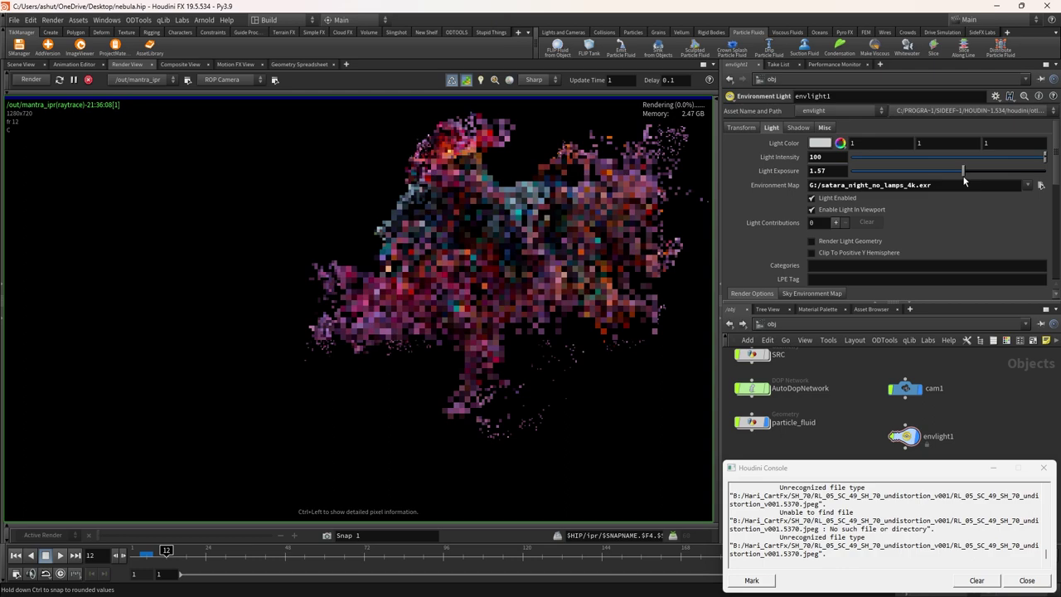
{"action": "scroll", "coordinate": [568, 281], "scroll_direction": "down", "scroll_amount": 2}
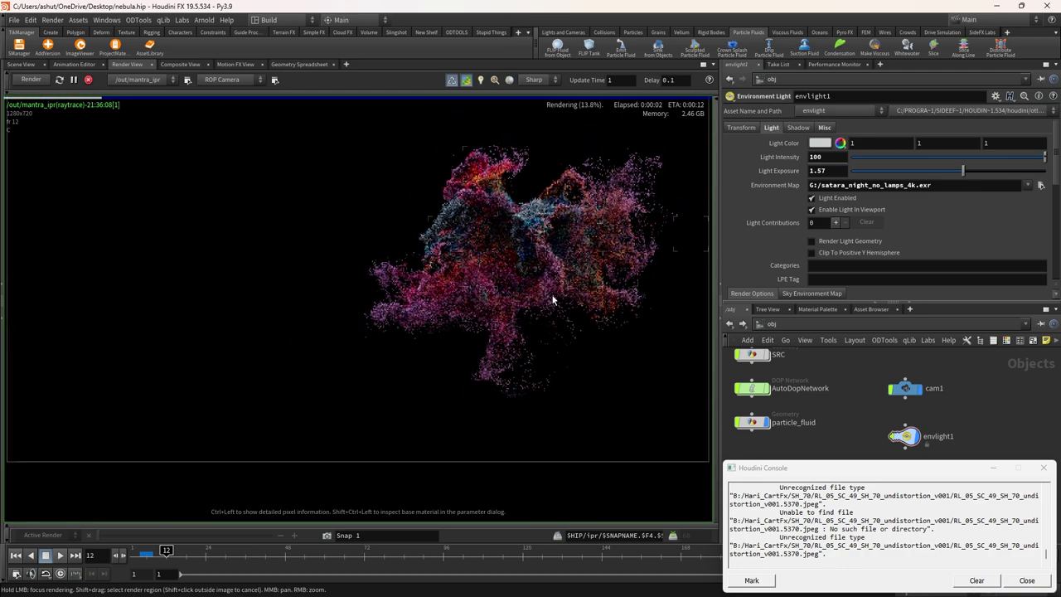
{"action": "scroll", "coordinate": [531, 240], "scroll_direction": "up", "scroll_amount": 3}
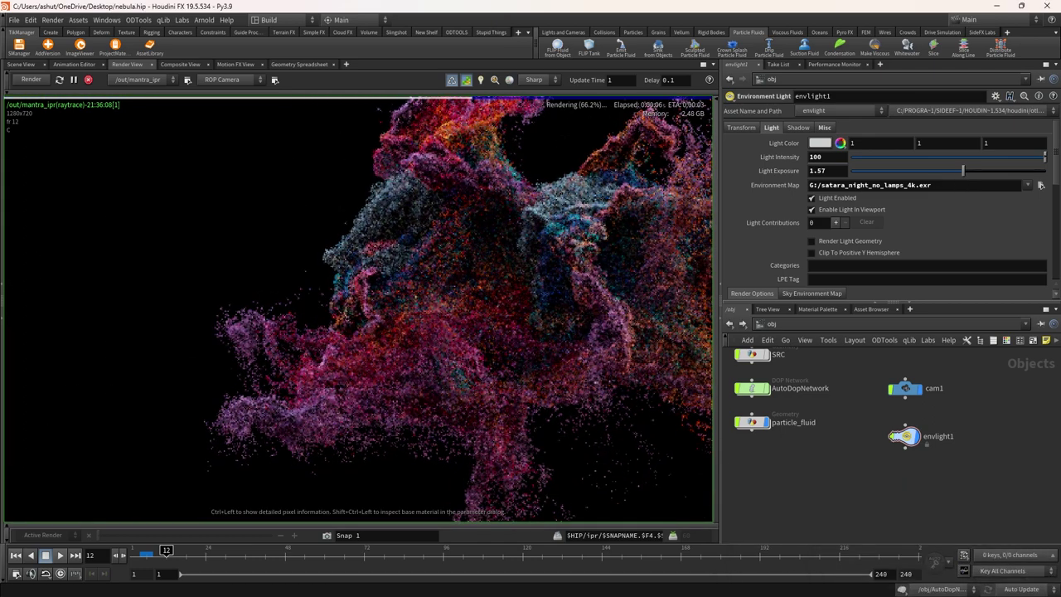